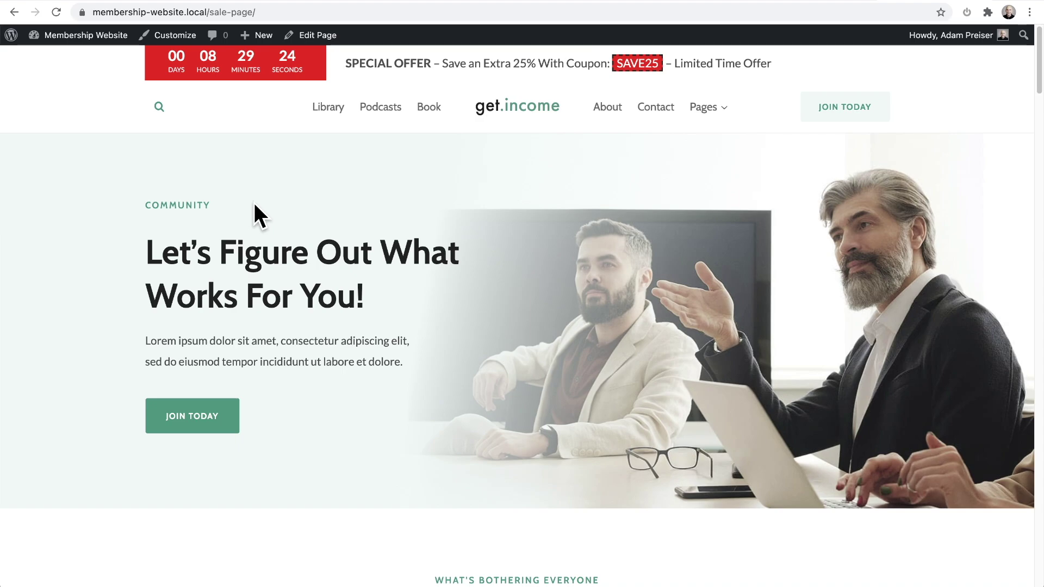
- Select and then deselect the SPECIAL OFFER line on the sale page
click(382, 234)
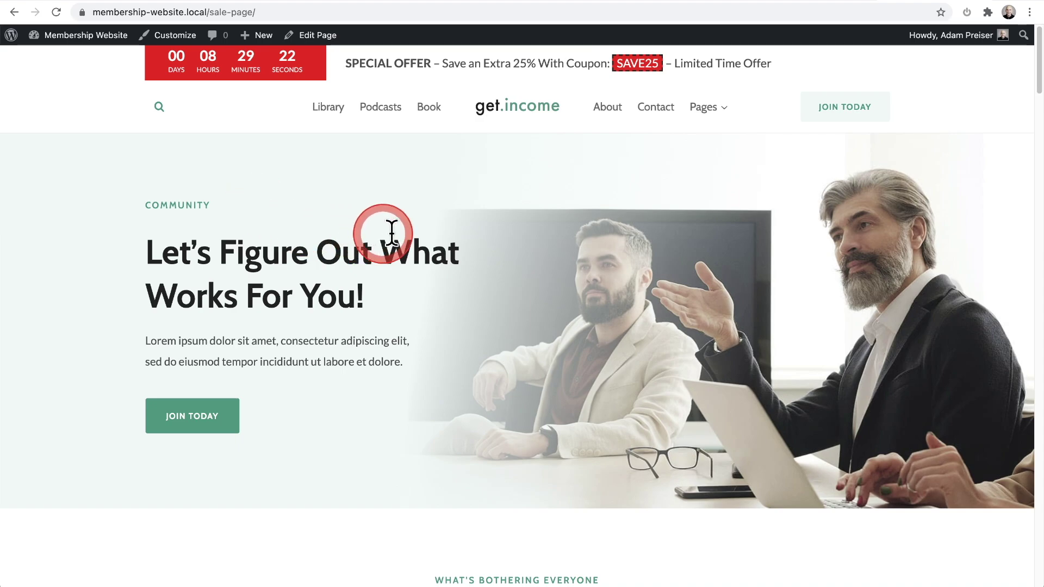
scroll(417, 228, down, 15)
scroll(419, 227, up, 15)
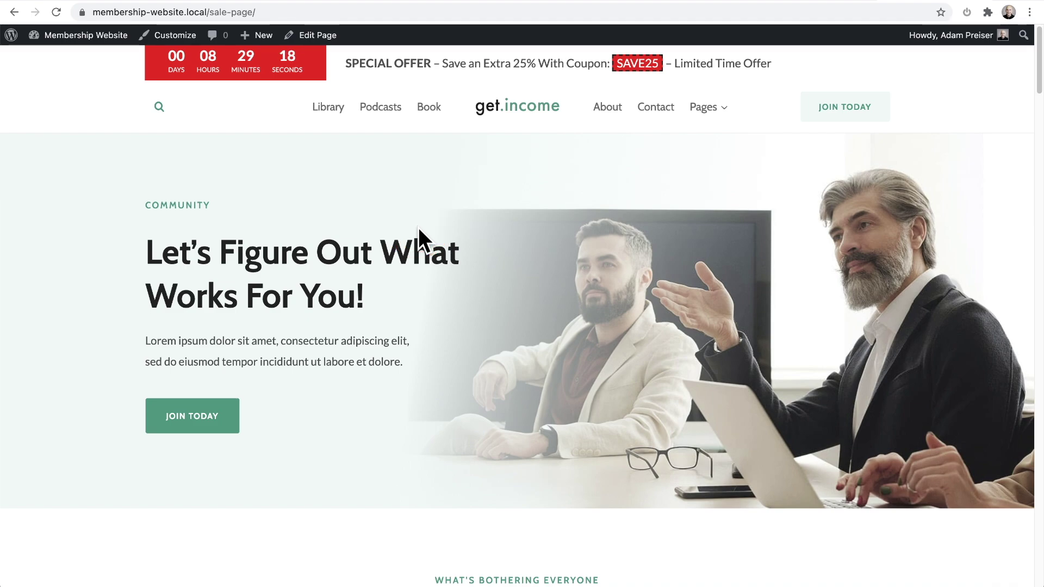
click(419, 227)
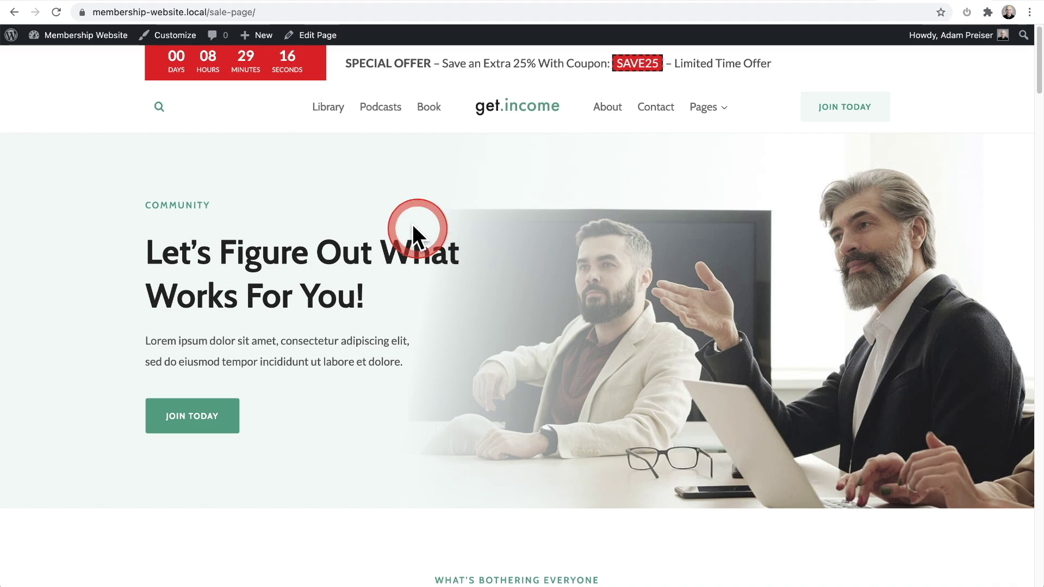
click(209, 70)
click(287, 69)
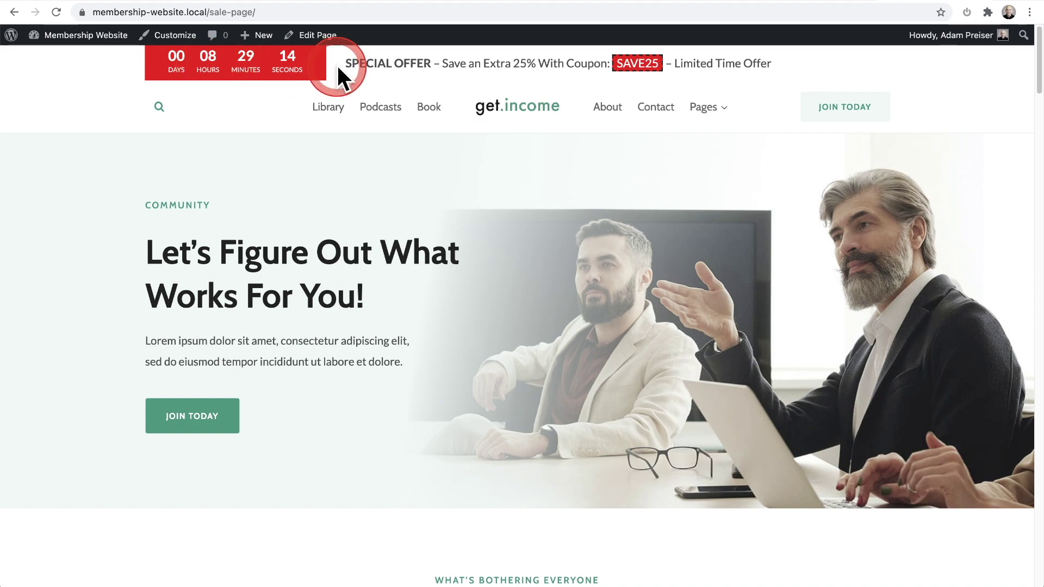
drag(344, 64, 611, 77)
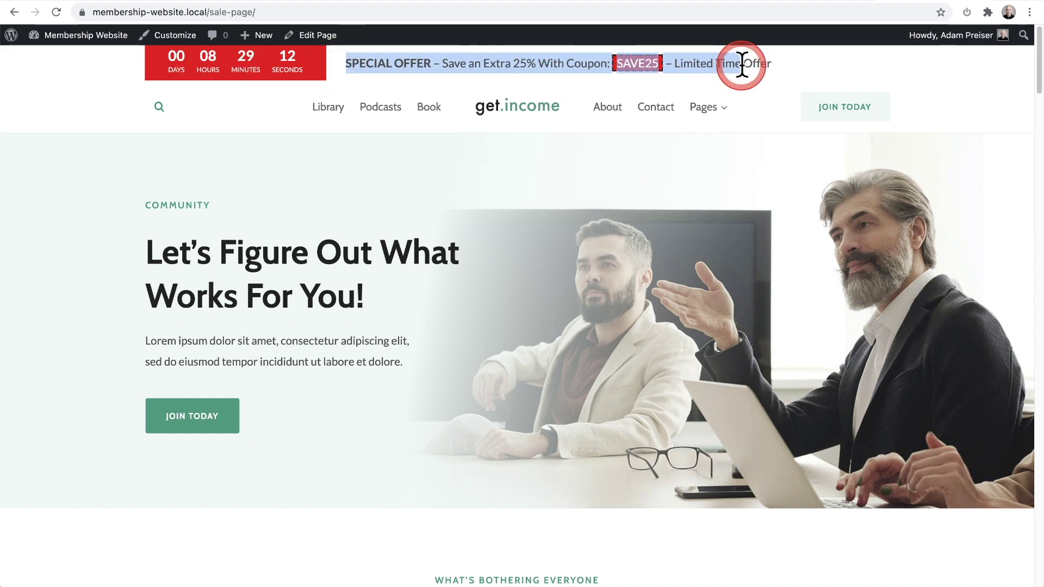
click(675, 63)
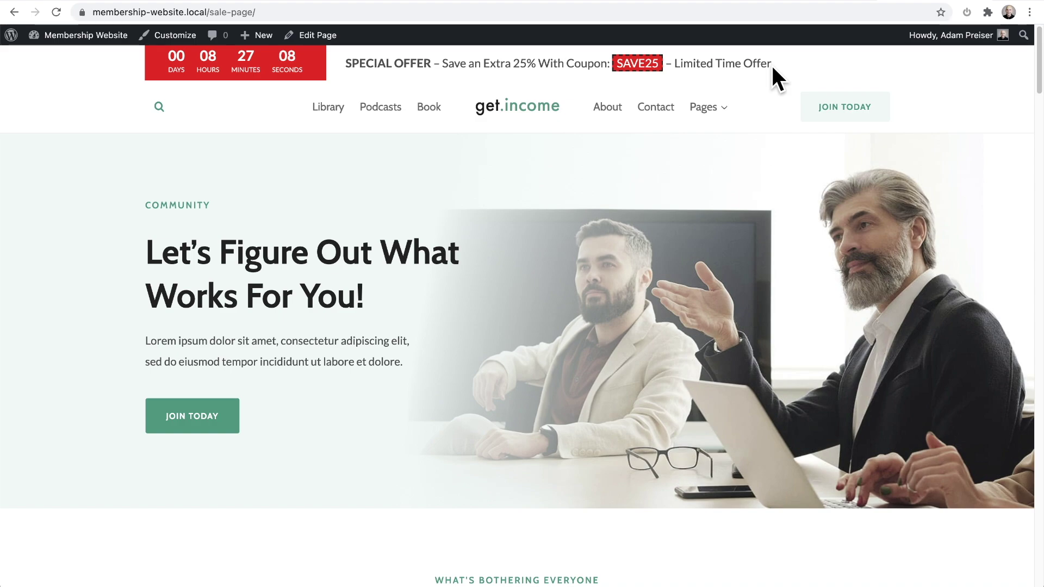
drag(256, 102, 204, 68)
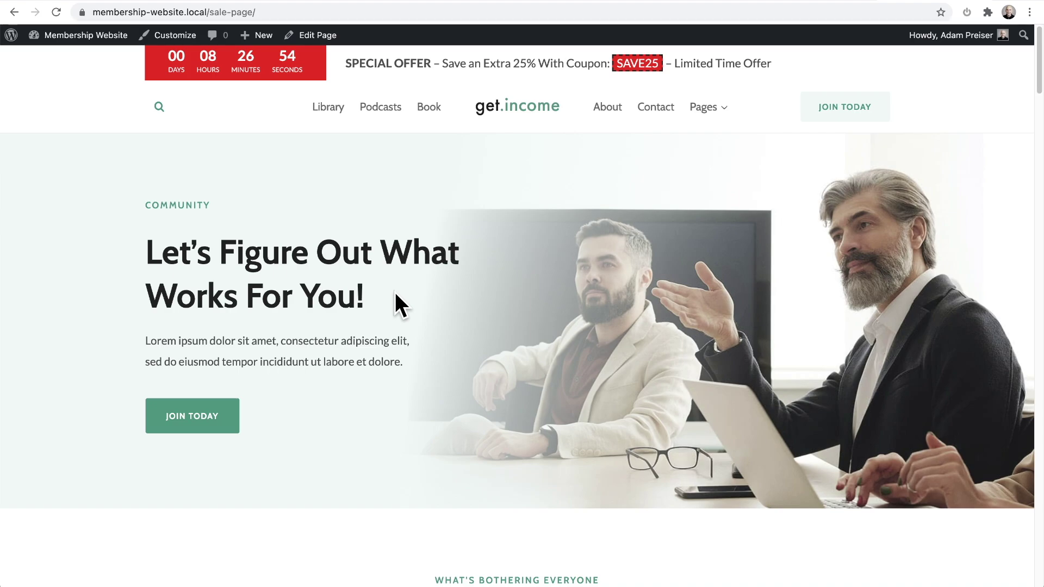
- Scroll up and down through the sale page to review its content
scroll(394, 292, down, 5)
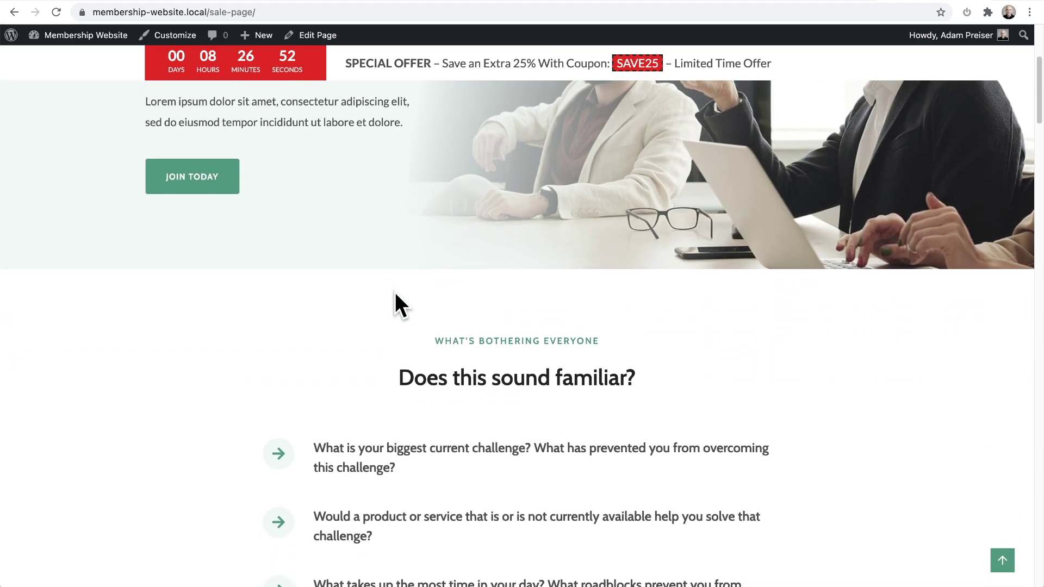
scroll(395, 292, down, 8)
click(395, 292)
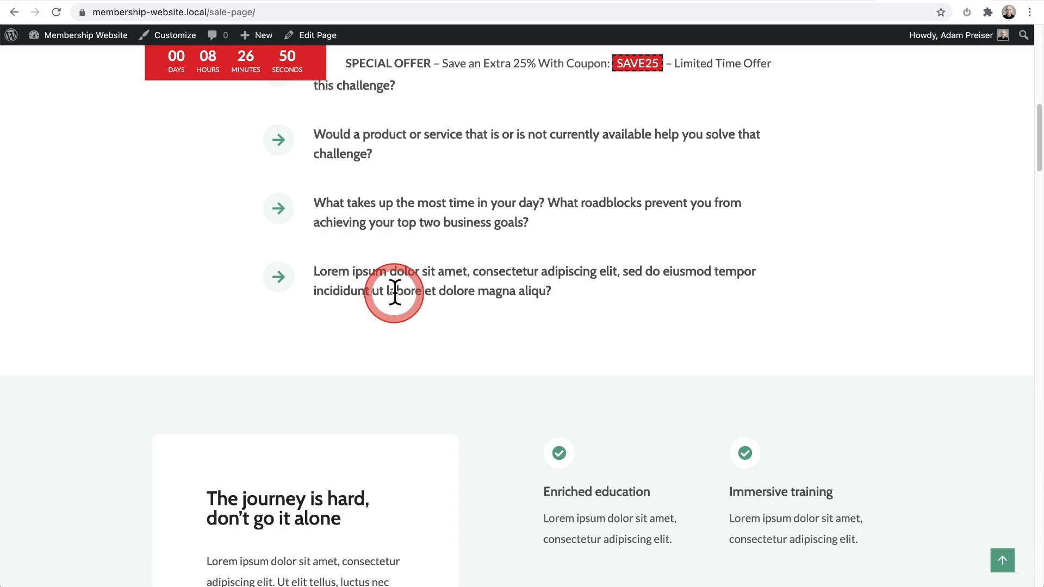
scroll(395, 293, down, 10)
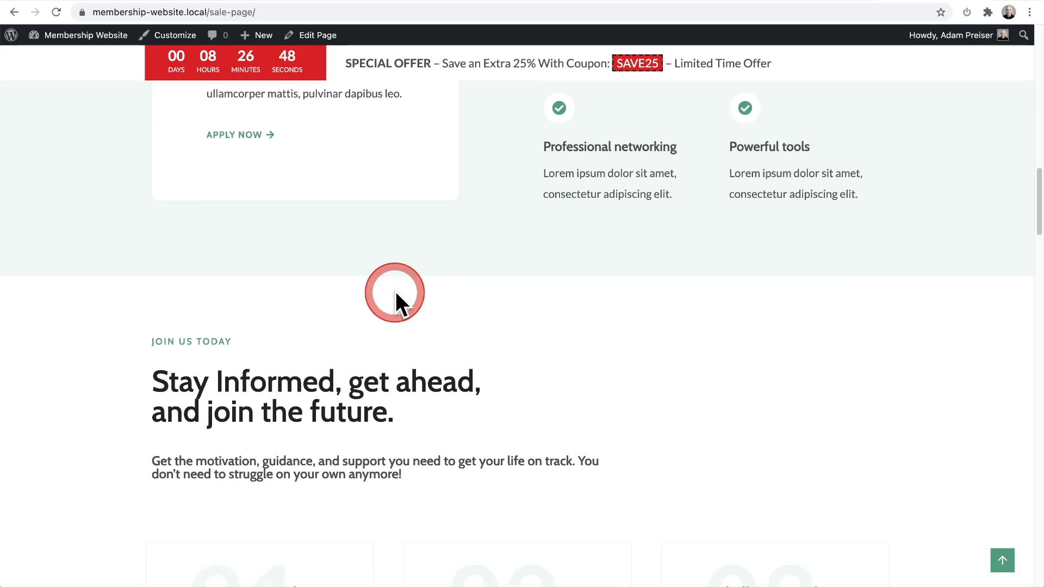
scroll(396, 292, up, 20)
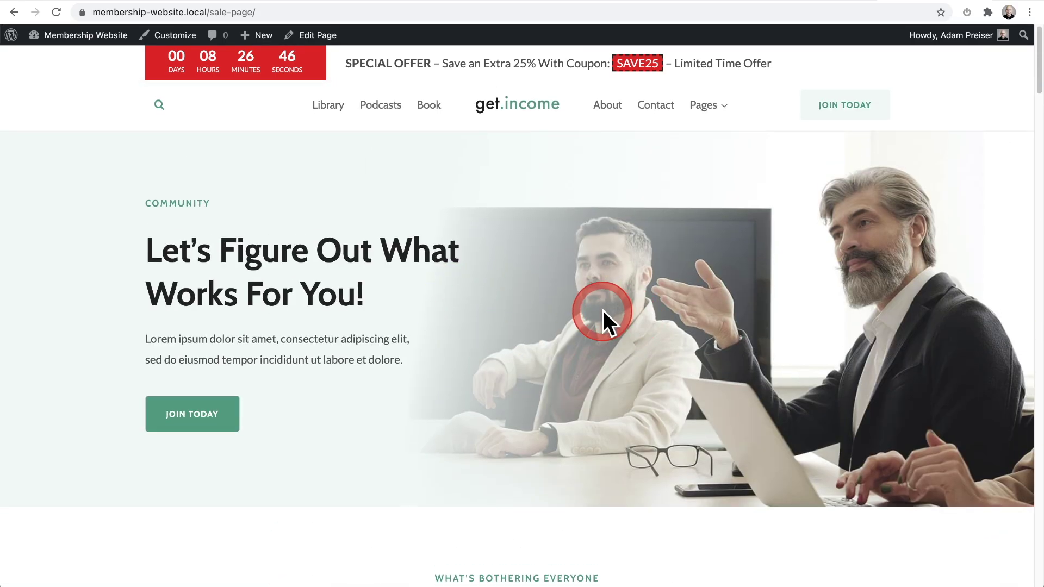
scroll(602, 310, down, 20)
scroll(602, 309, down, 5)
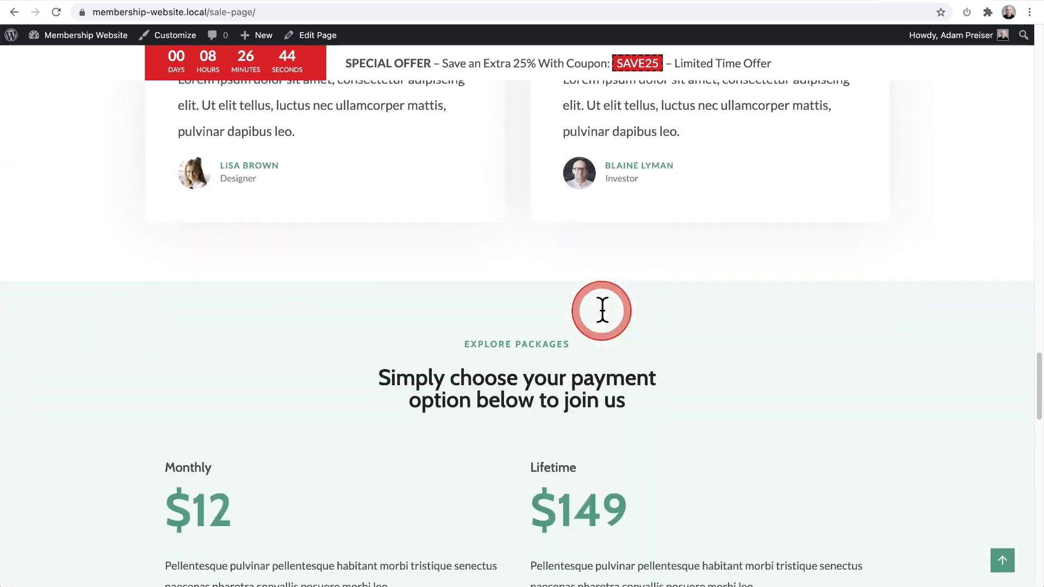
scroll(602, 309, up, 20)
scroll(602, 308, up, 4)
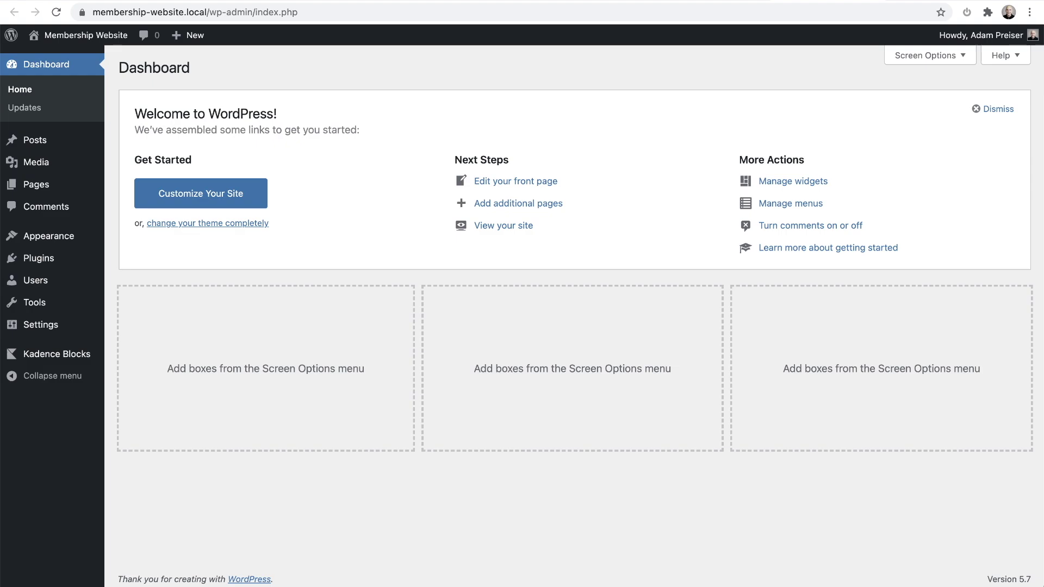
- Go to the WordPress admin Dashboard
click(659, 64)
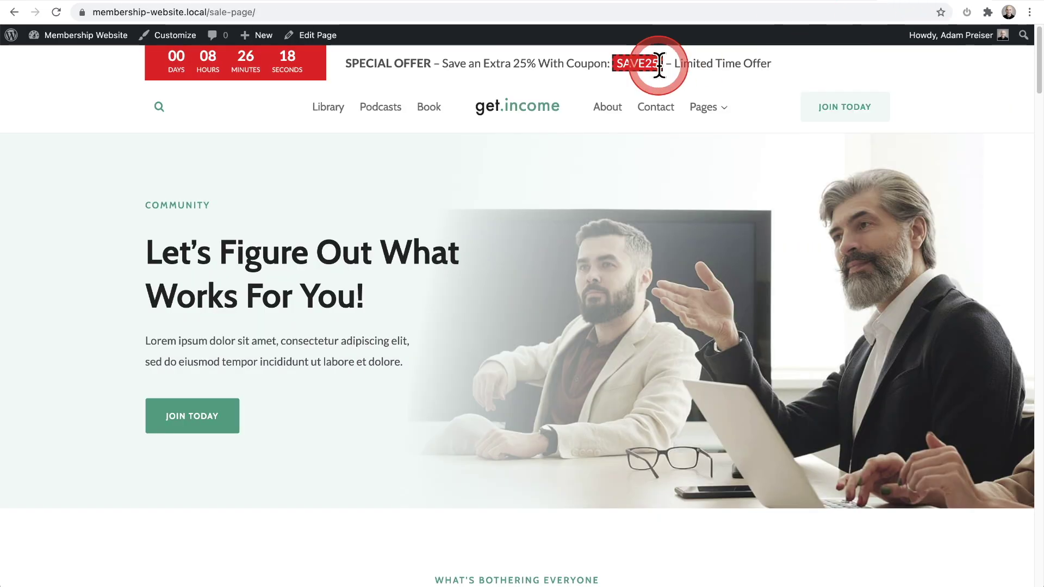
scroll(465, 81, down, 8)
scroll(484, 96, up, 8)
scroll(486, 97, down, 14)
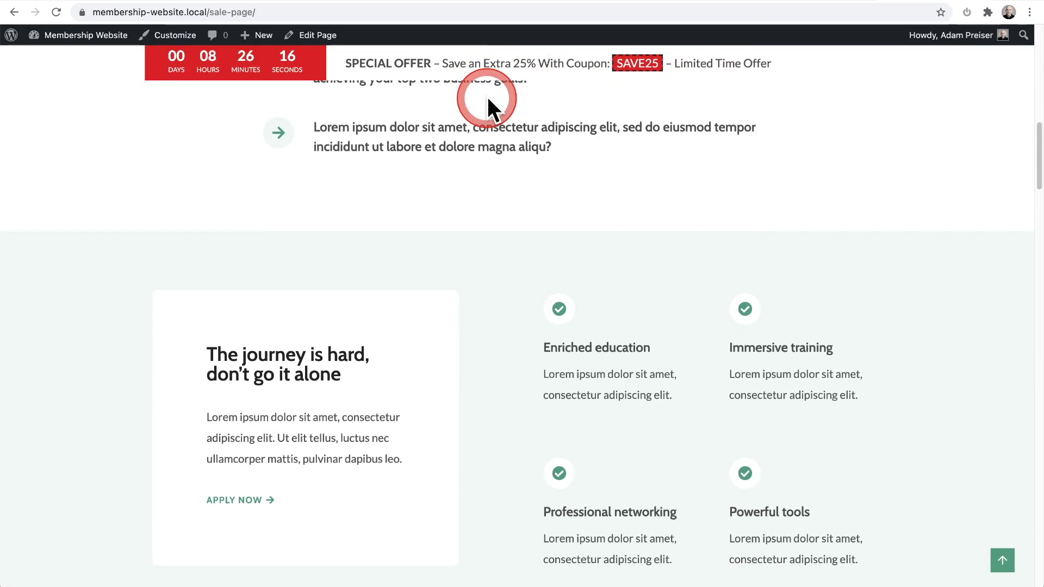
scroll(544, 87, up, 14)
click(820, 2)
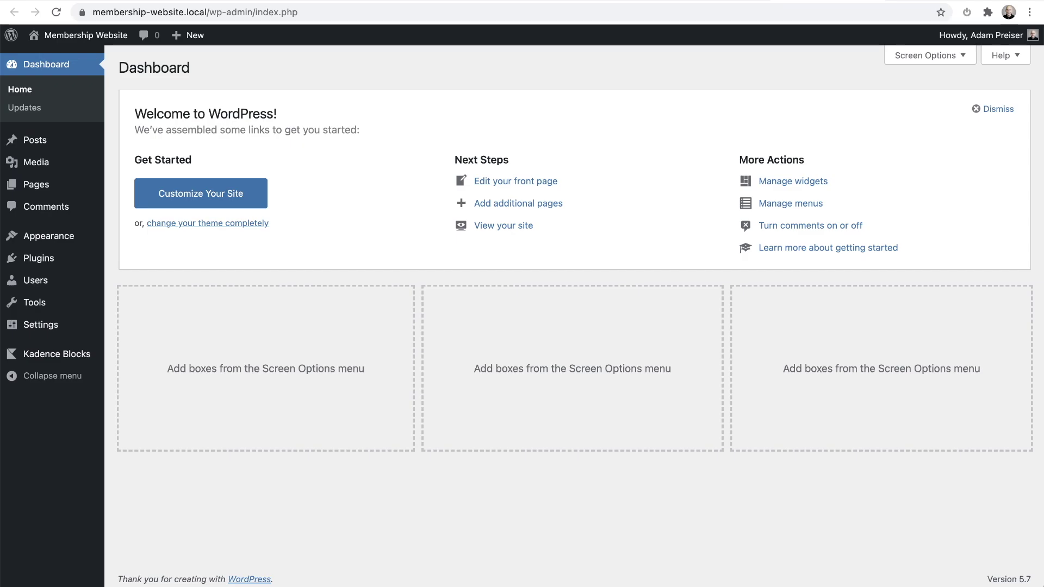
- Add a new Fixed Kadence element titled 'Evergreen Countdown Timer'
mouse_move(87, 244)
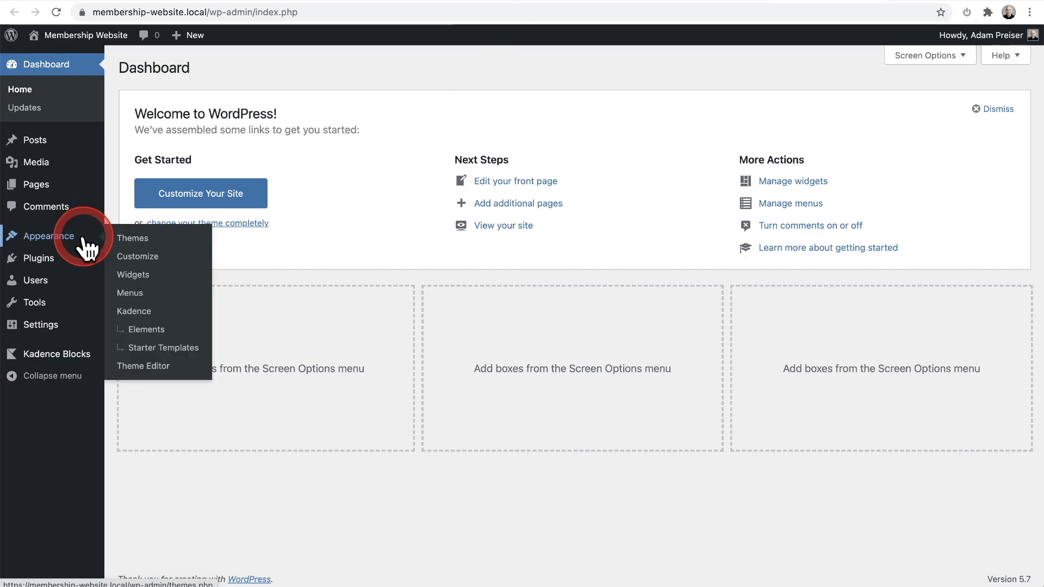
click(145, 329)
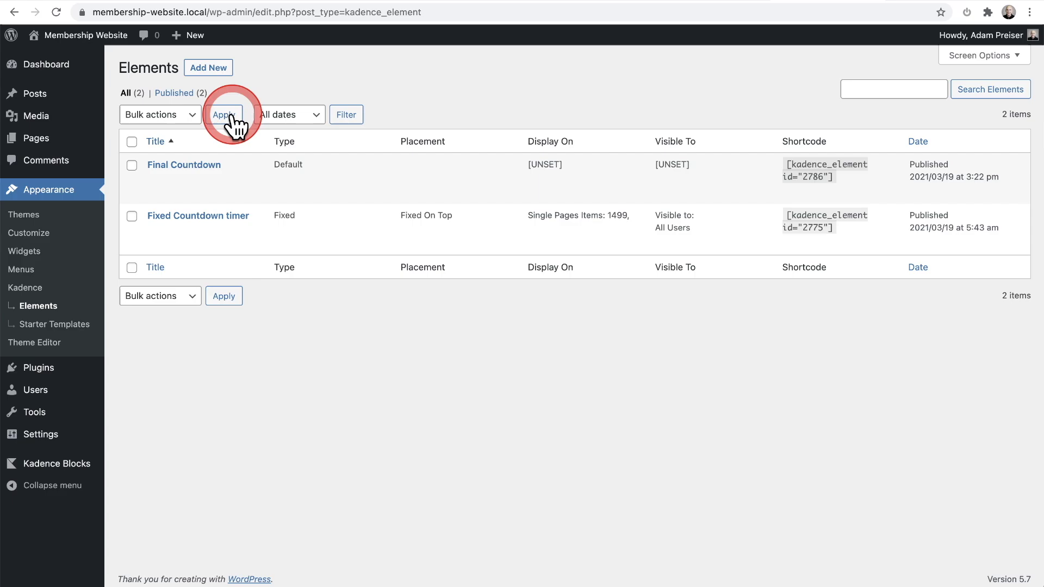
click(211, 68)
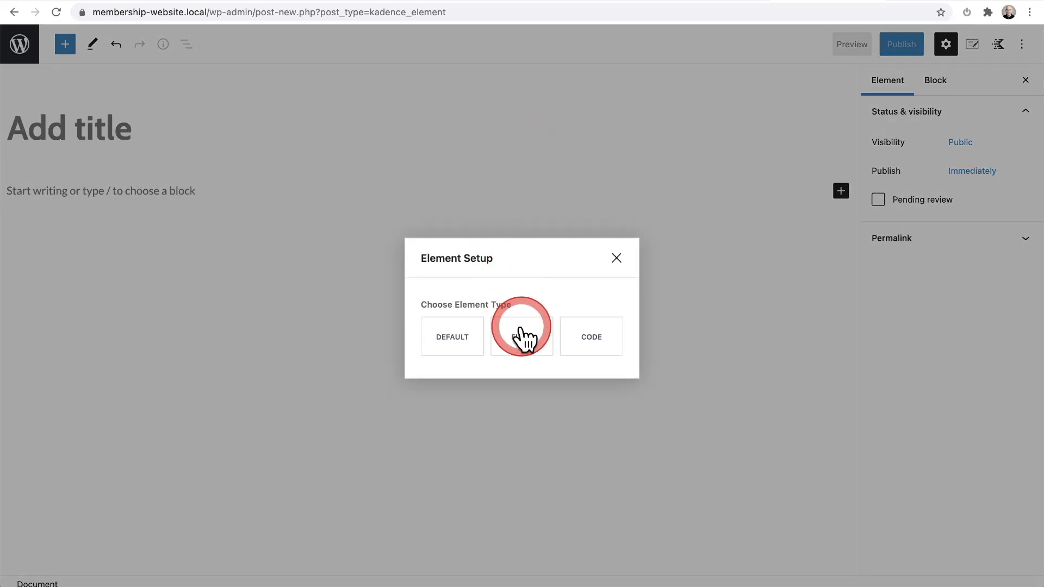
click(522, 339)
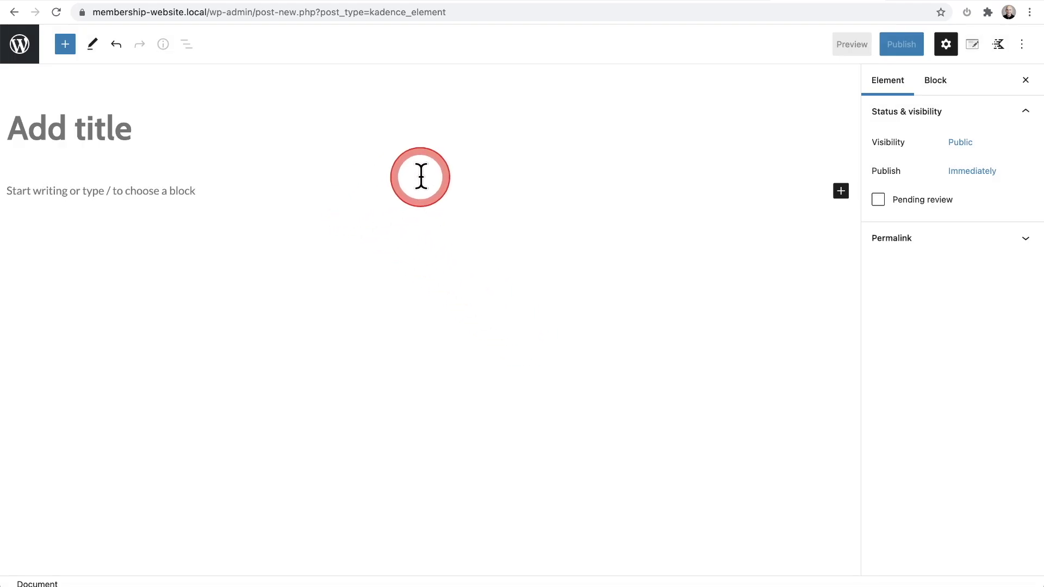
click(176, 118)
text(Evergreen Countdown Timer)
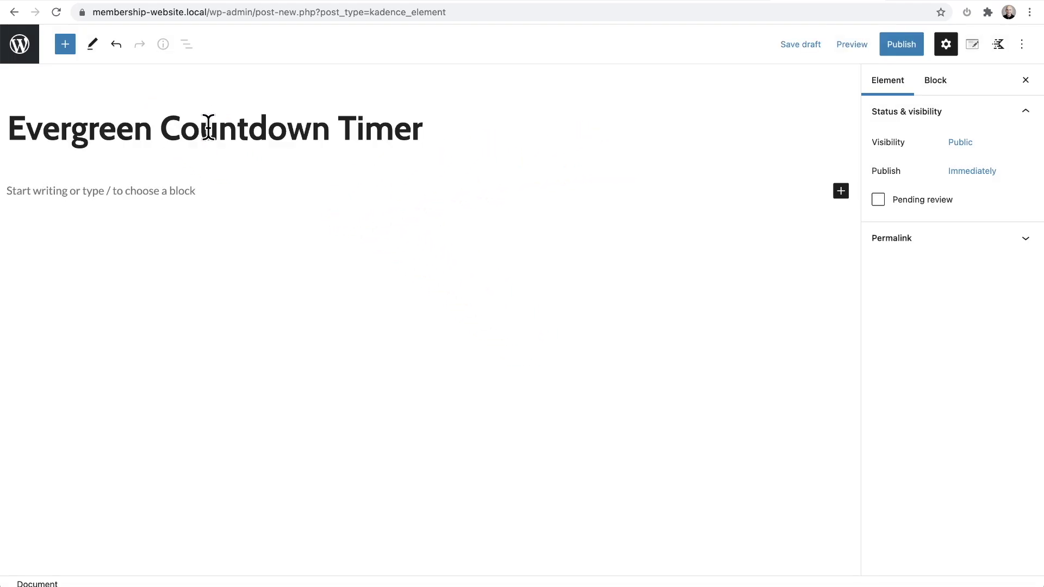
- Publish the element and dismiss the publish confirmation panel
click(901, 46)
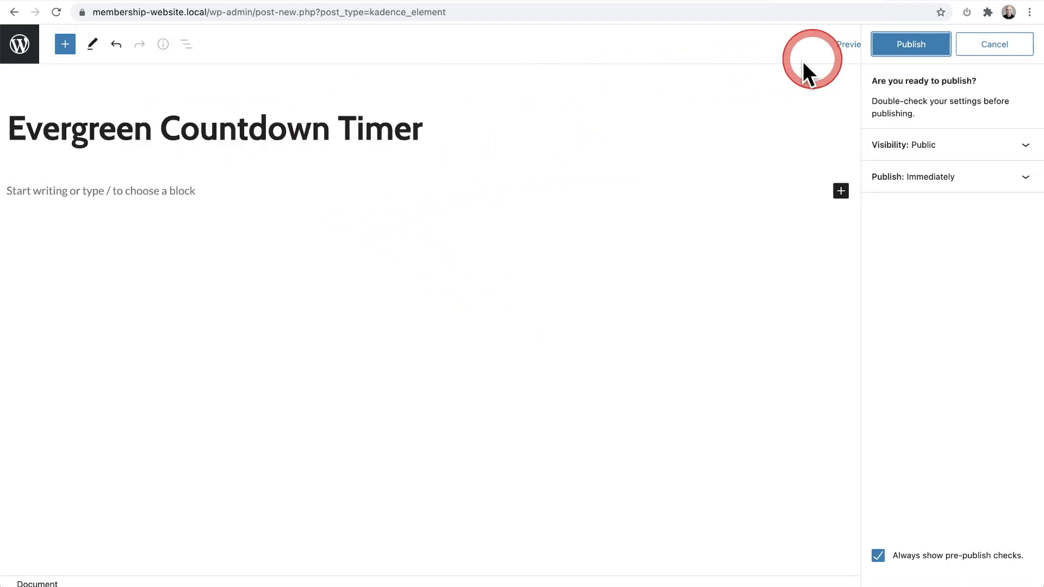
click(903, 47)
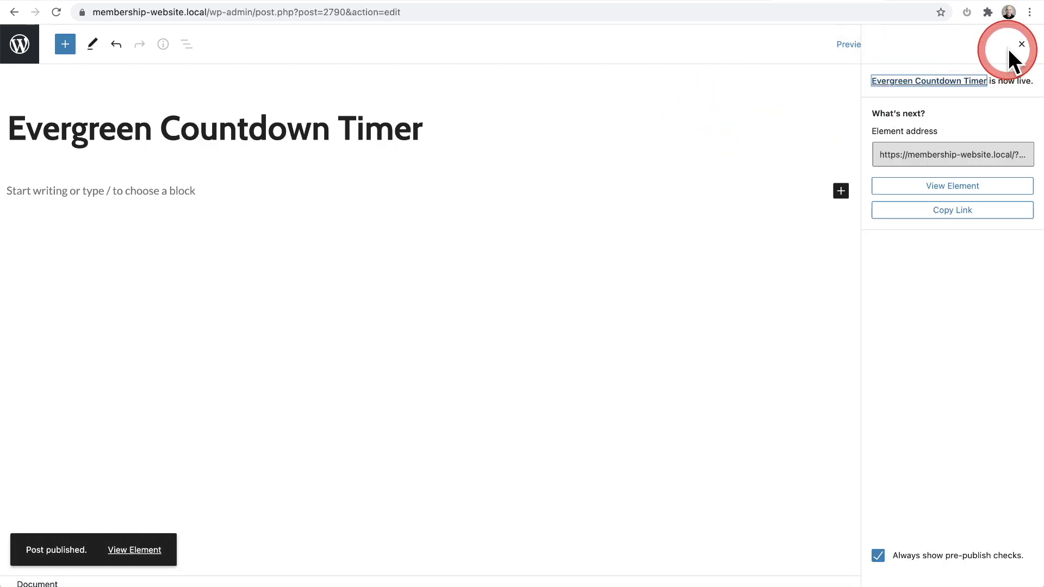
click(1014, 47)
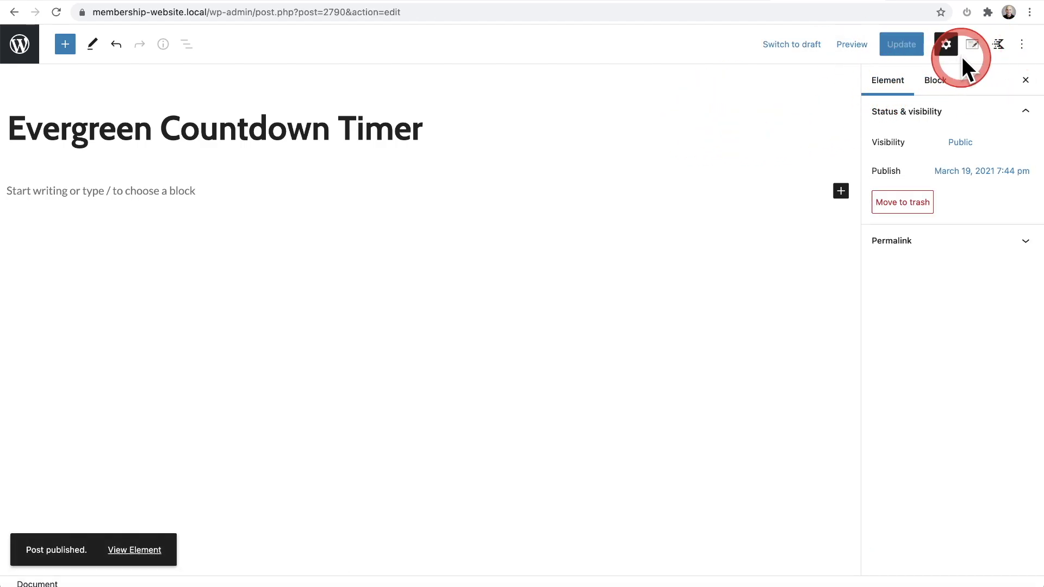
- Set the element's placement to fixed on top
click(971, 50)
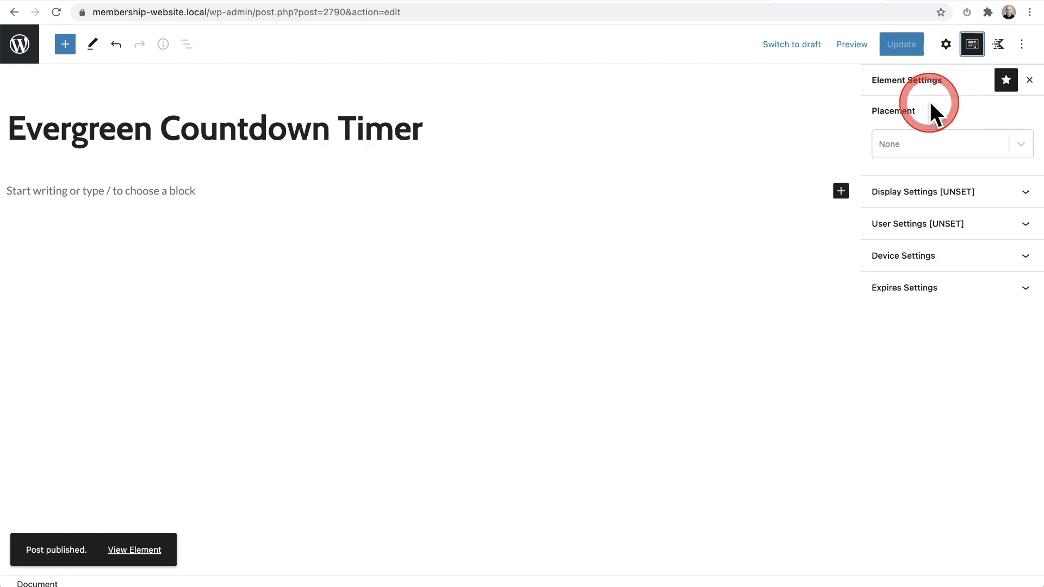
click(920, 146)
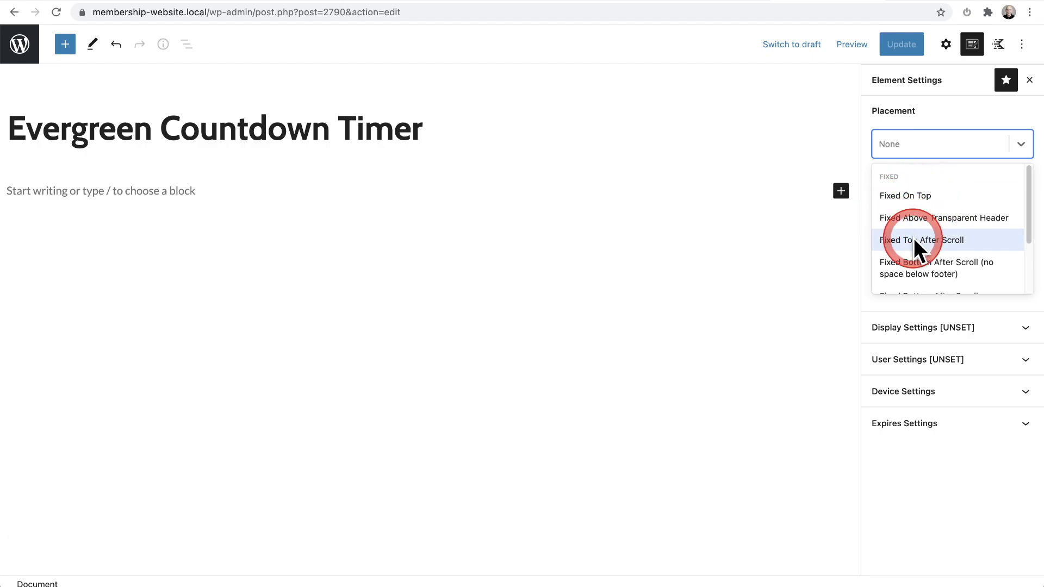
click(921, 197)
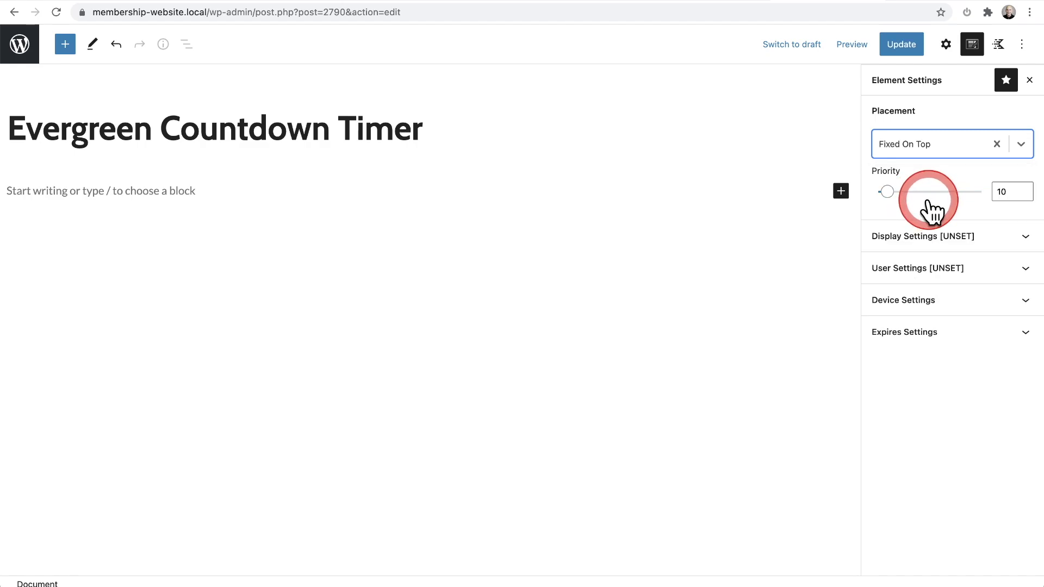
- Display the element only on the individually selected Sale Page
click(924, 237)
click(924, 300)
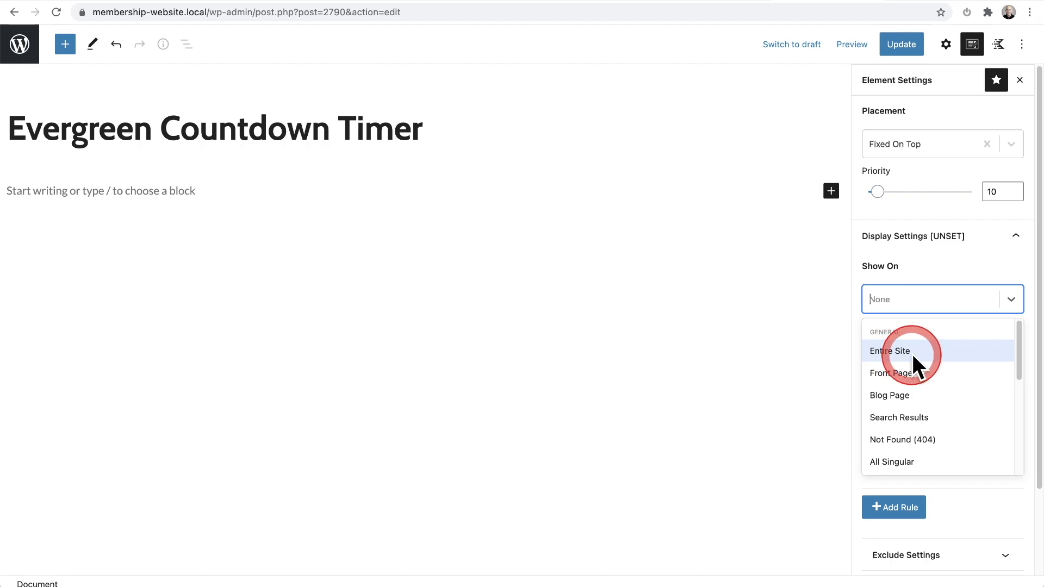
scroll(913, 354, down, 5)
scroll(913, 354, down, 3)
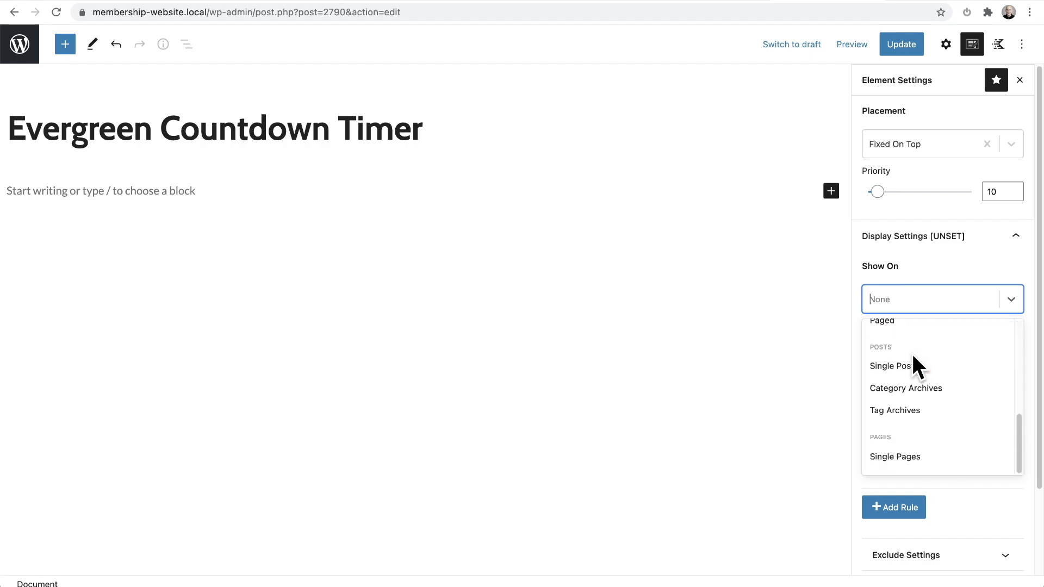
click(897, 461)
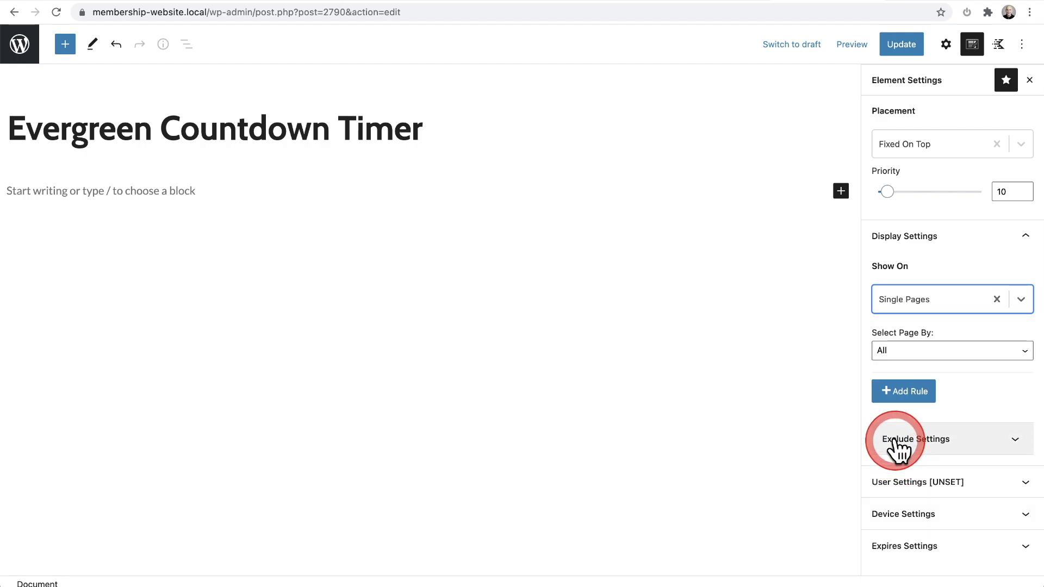
click(904, 354)
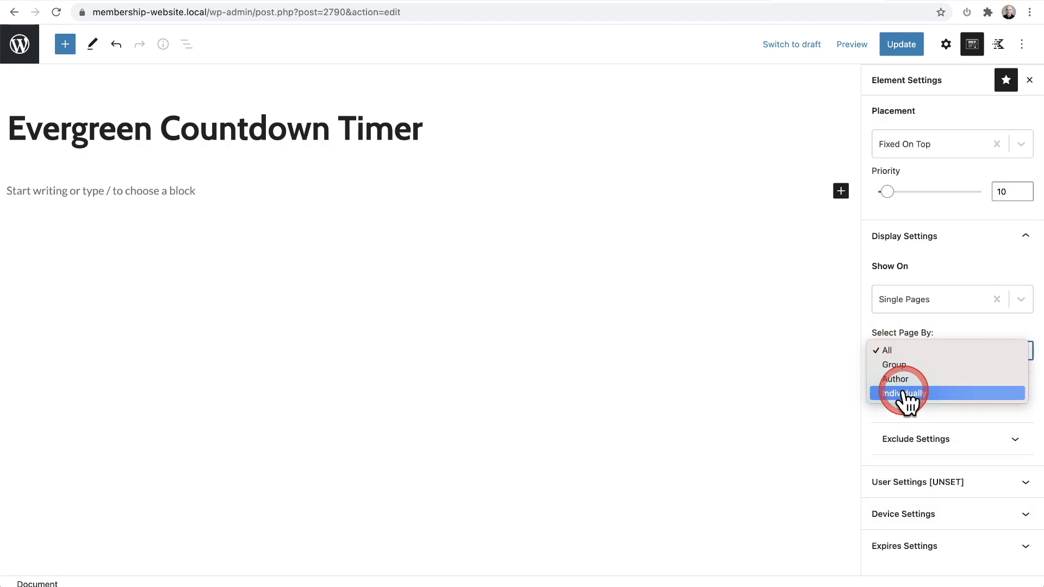
click(904, 397)
click(895, 380)
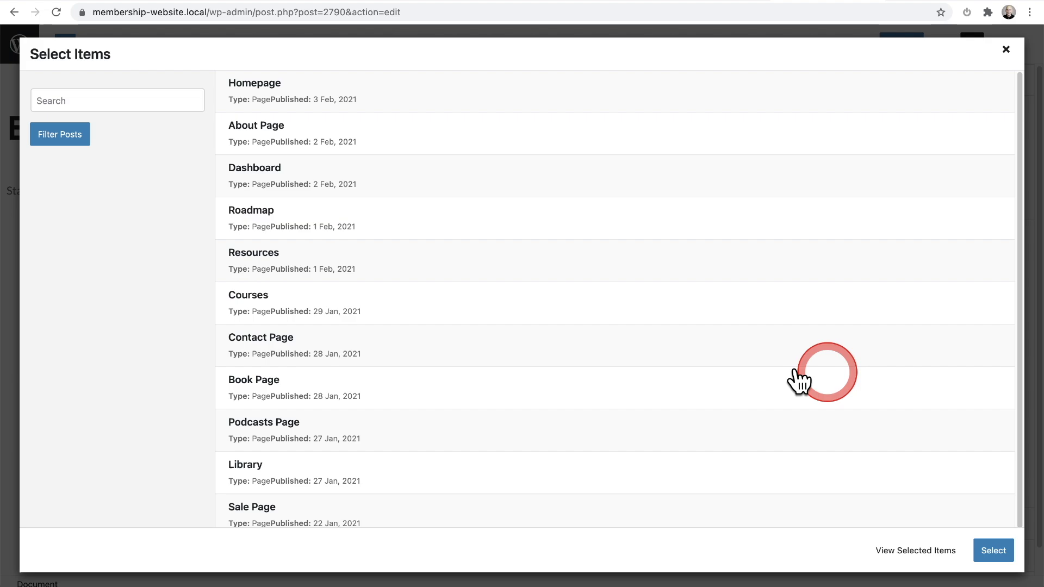
click(287, 508)
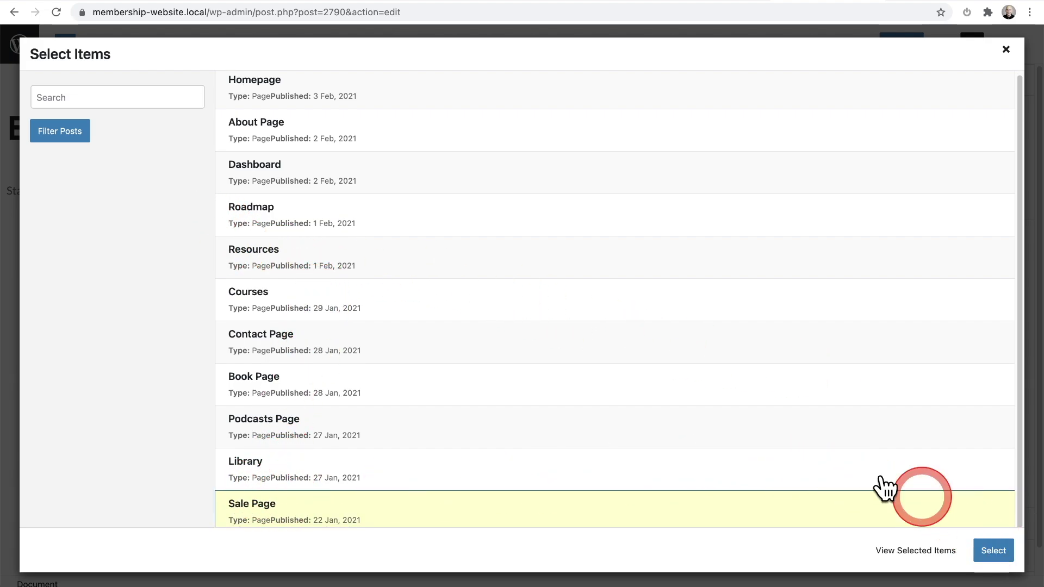
scroll(384, 158, up, 1)
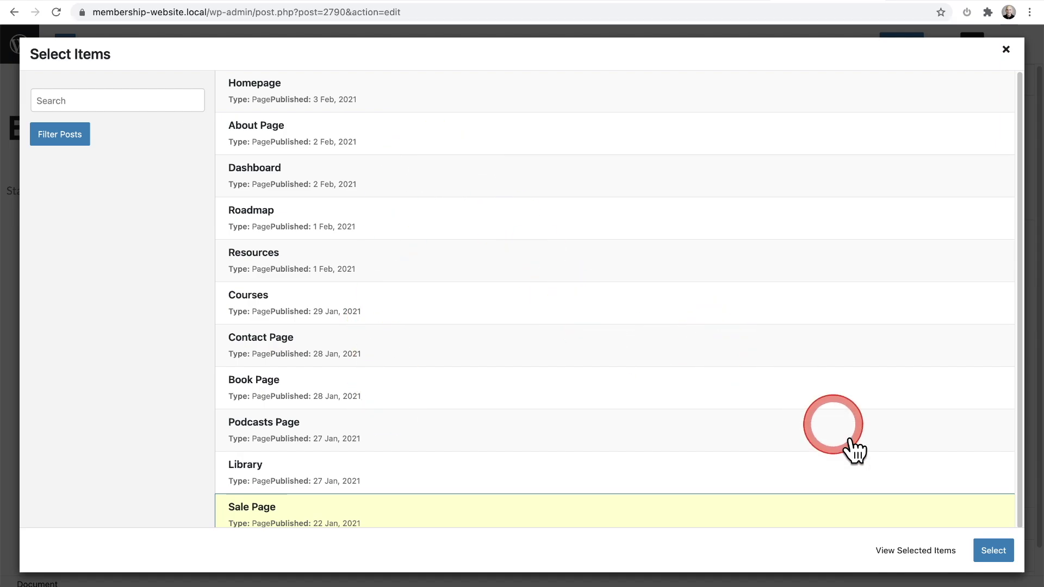
click(994, 551)
- Make the element visible to All Users and return to post settings
scroll(924, 427, down, 1)
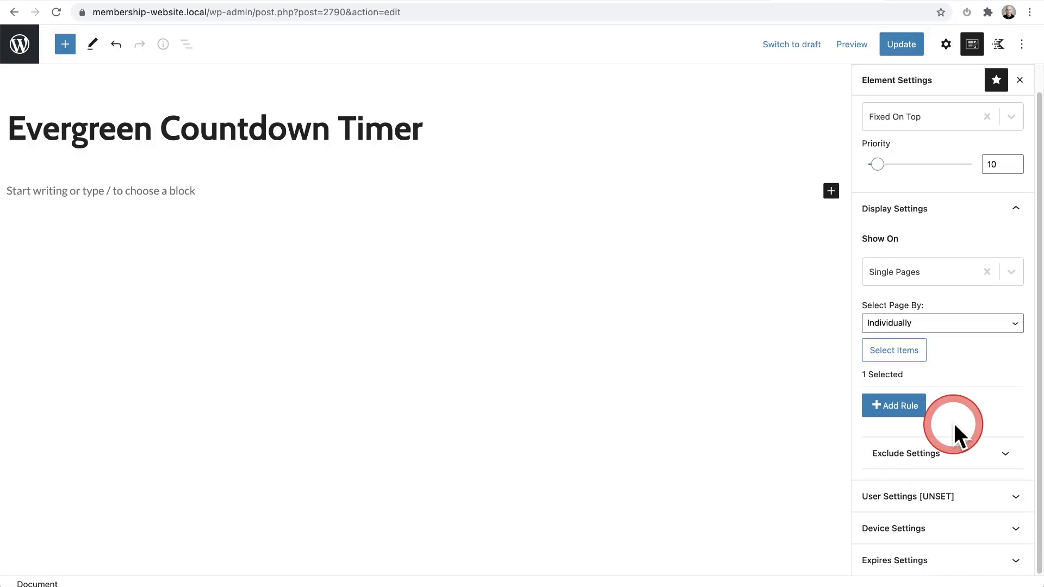
click(932, 494)
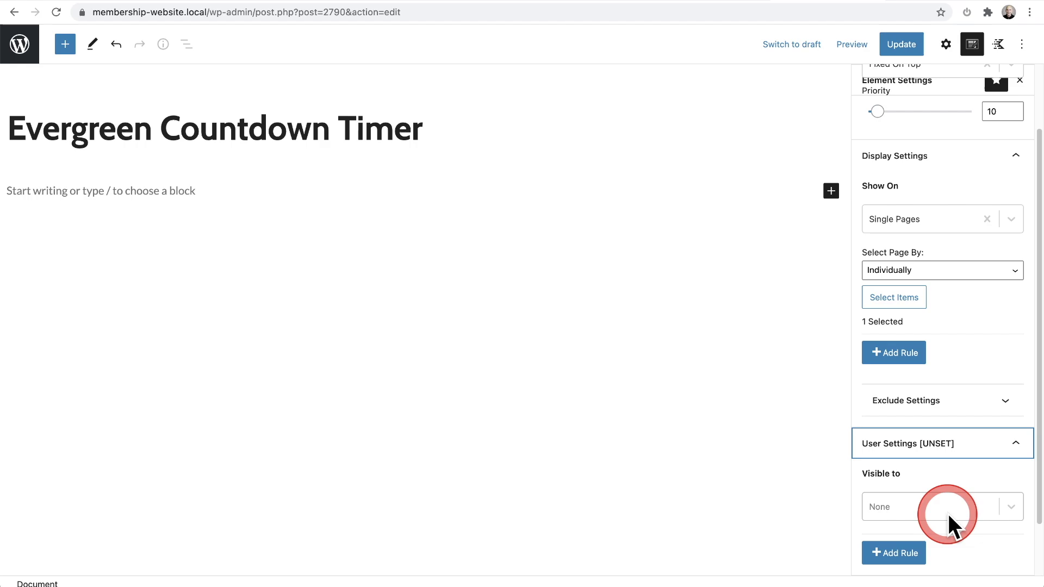
click(948, 514)
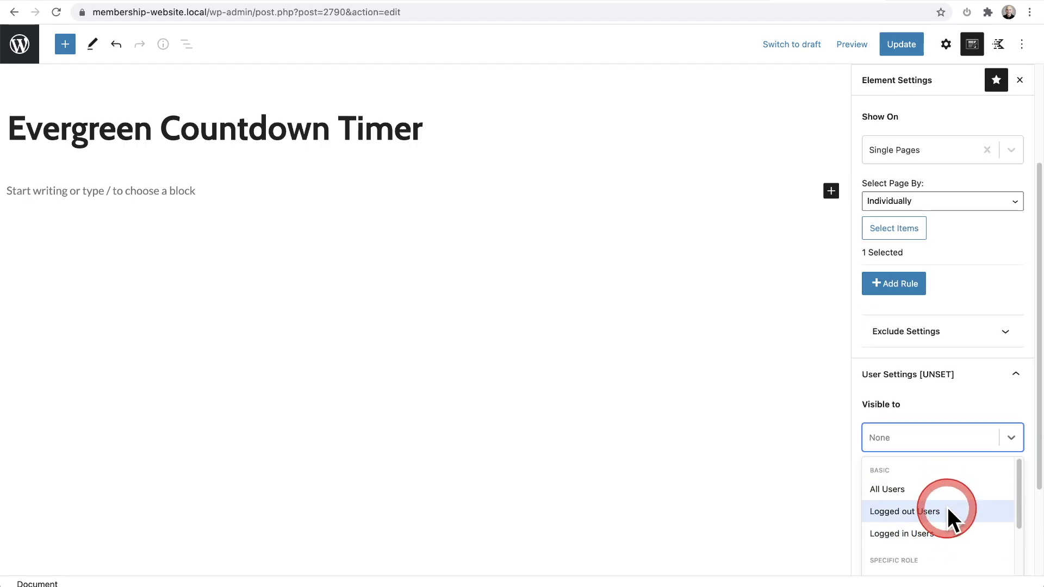
click(941, 489)
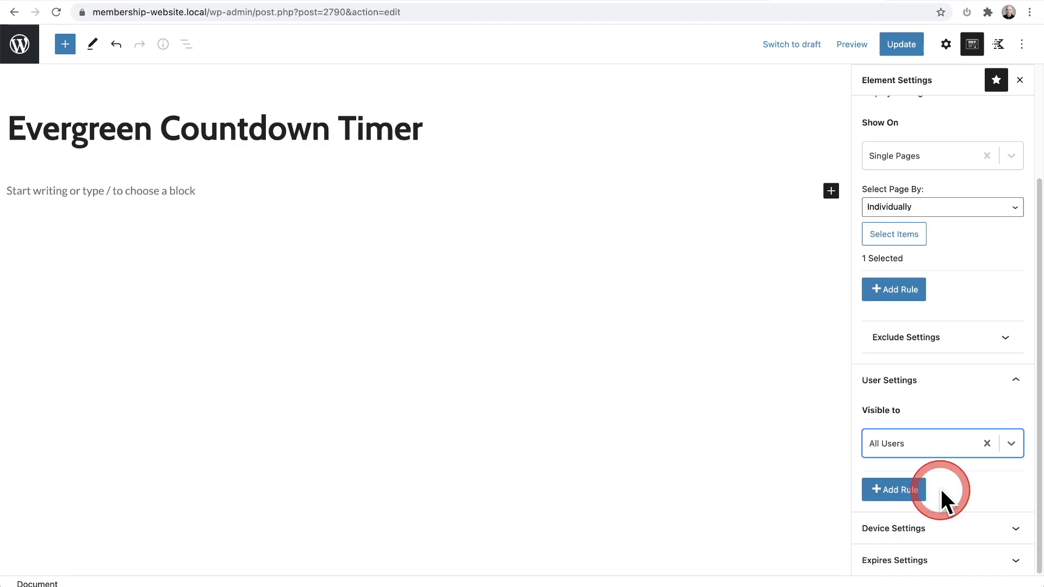
scroll(906, 305, up, 3)
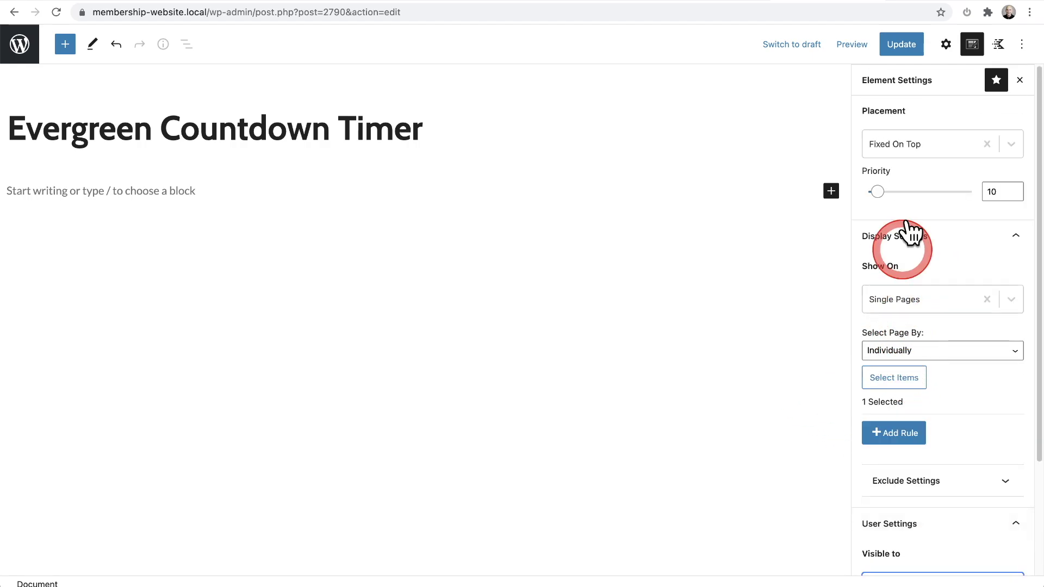
click(946, 44)
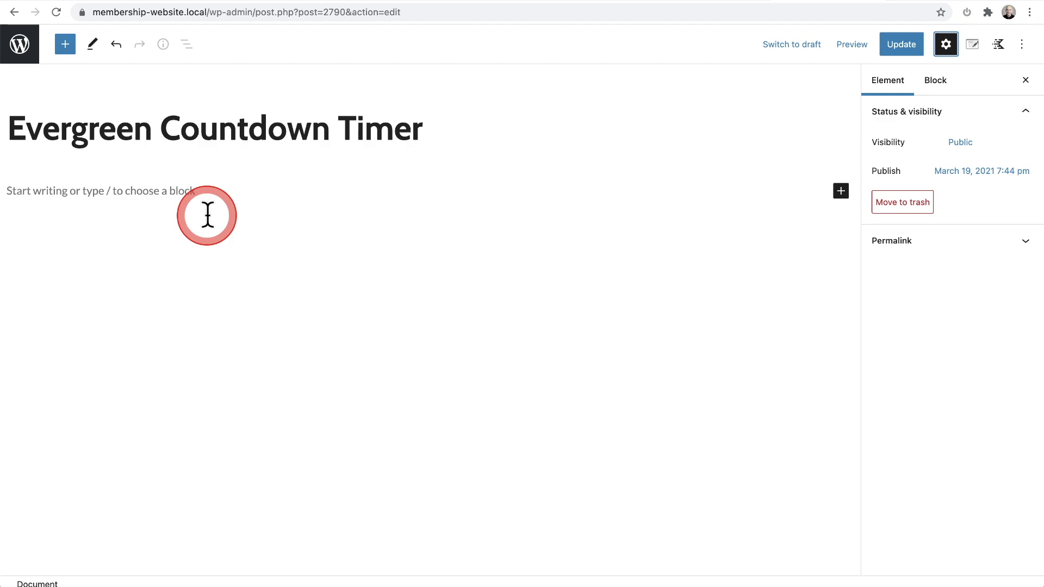
- Insert a Countdown block, searched as 'cou', beneath the element title
click(65, 46)
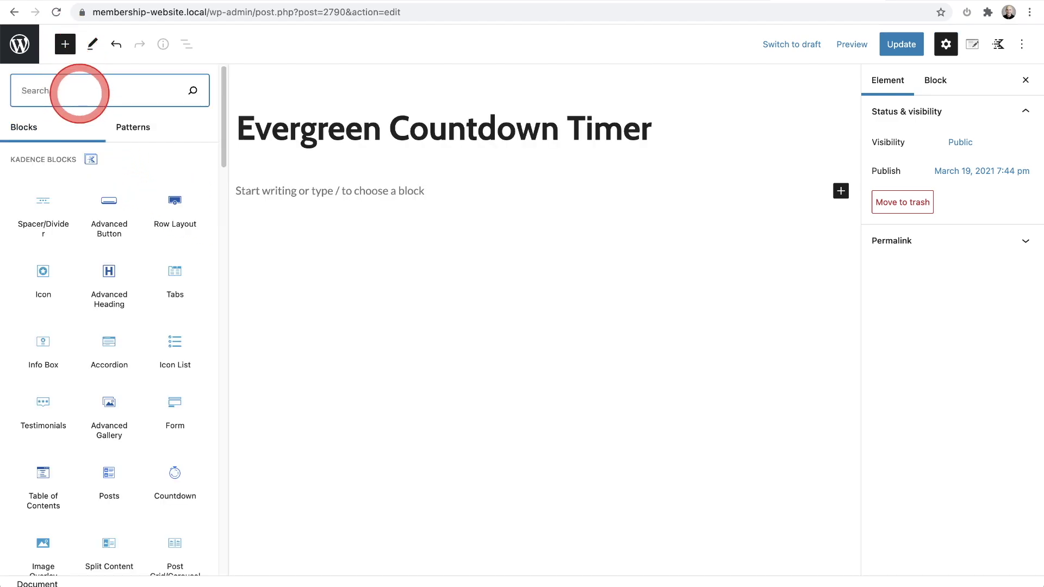
text(cou)
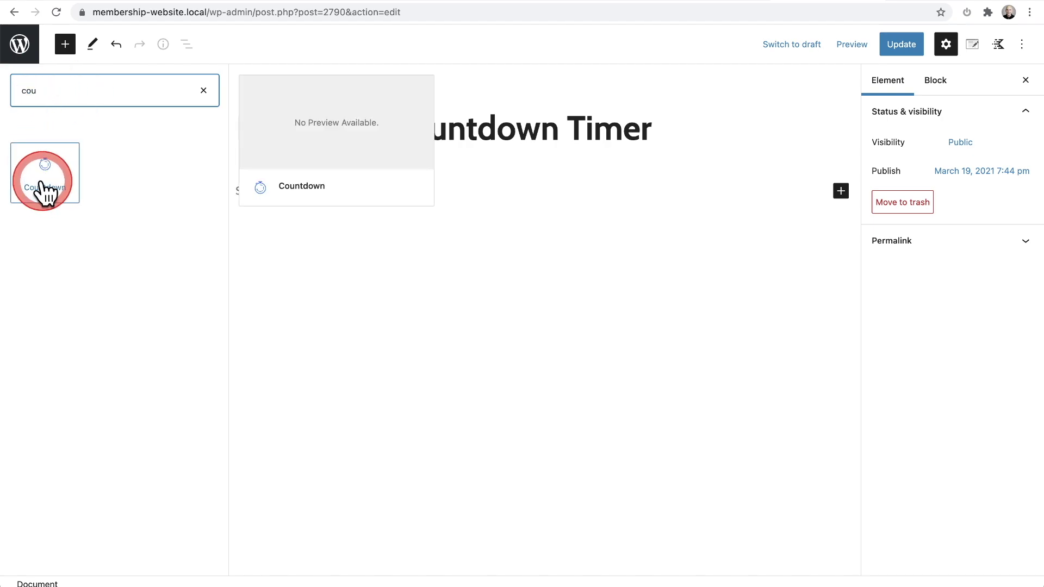
drag(40, 163, 444, 178)
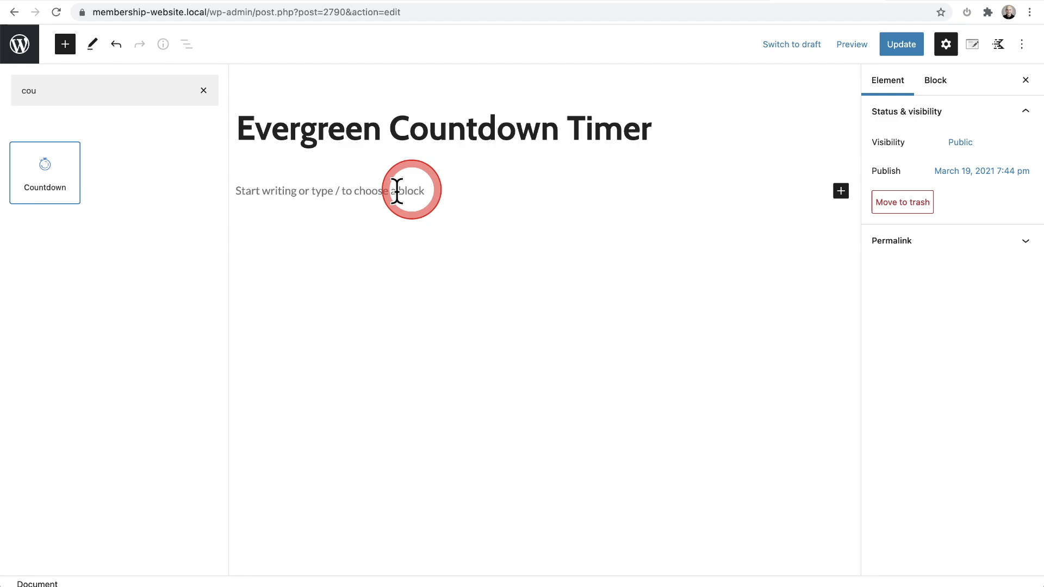
drag(73, 179, 373, 184)
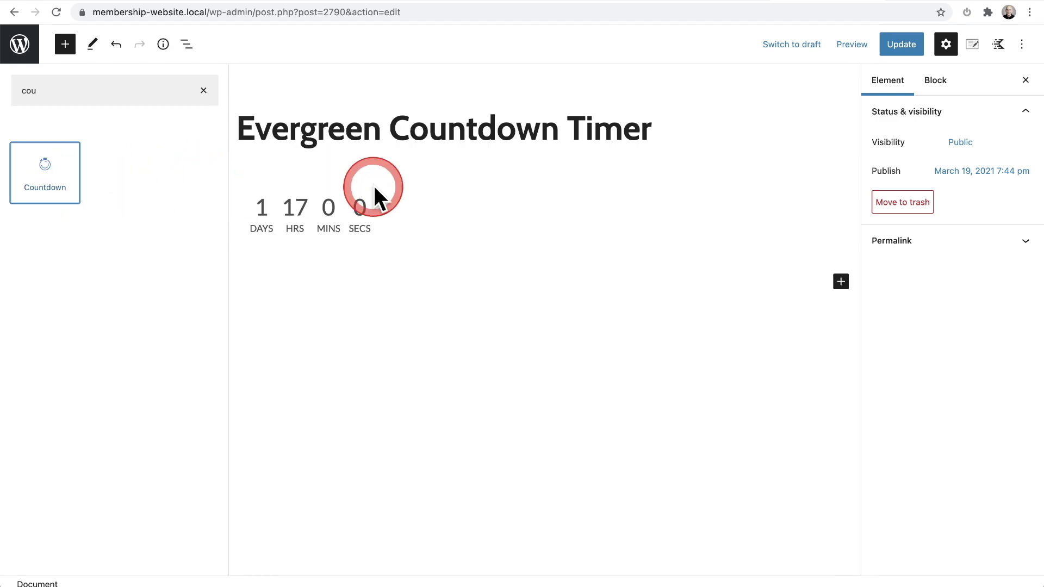
click(203, 91)
click(65, 46)
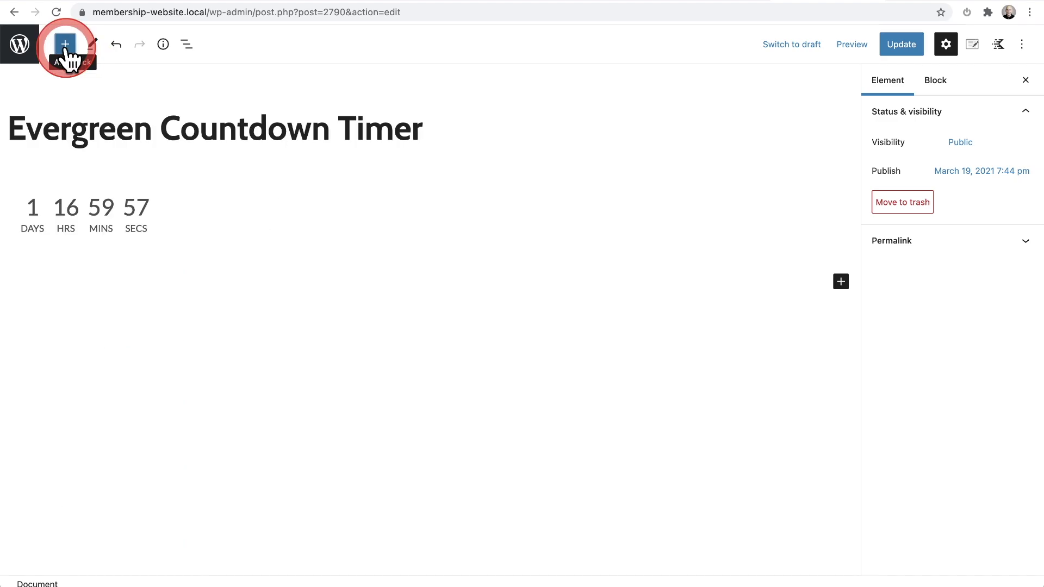
- Set the countdown date to 1 March 2021 and select it in List View
click(111, 206)
click(881, 308)
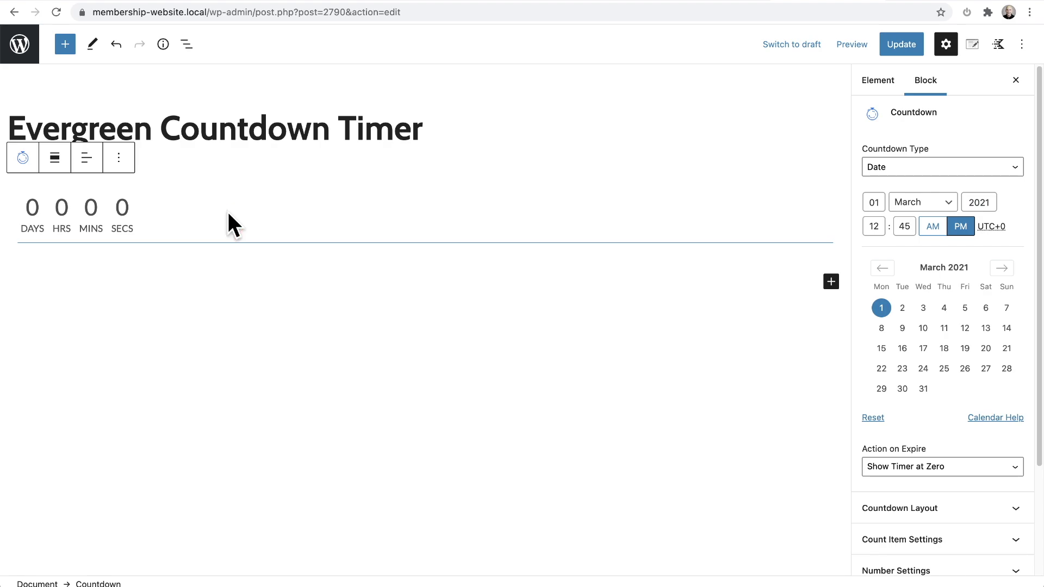
click(186, 46)
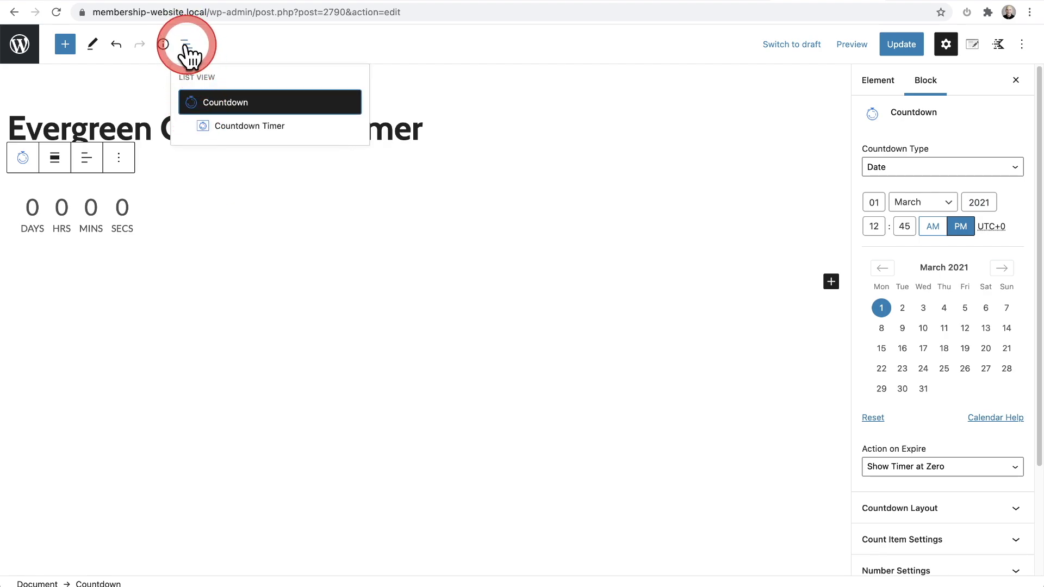
click(199, 104)
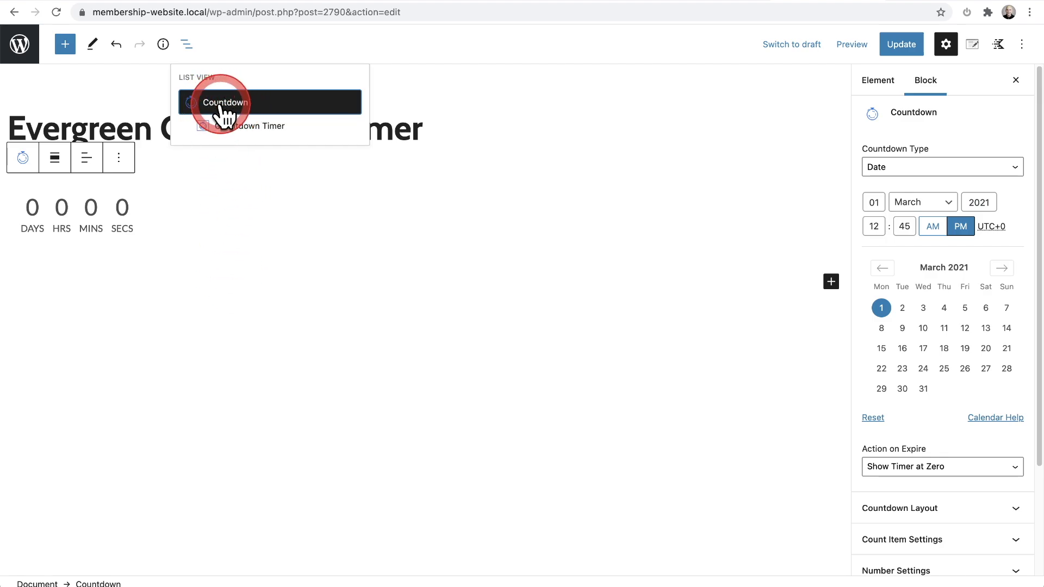
- Reselect the Countdown block from List View, then close the outline
click(275, 134)
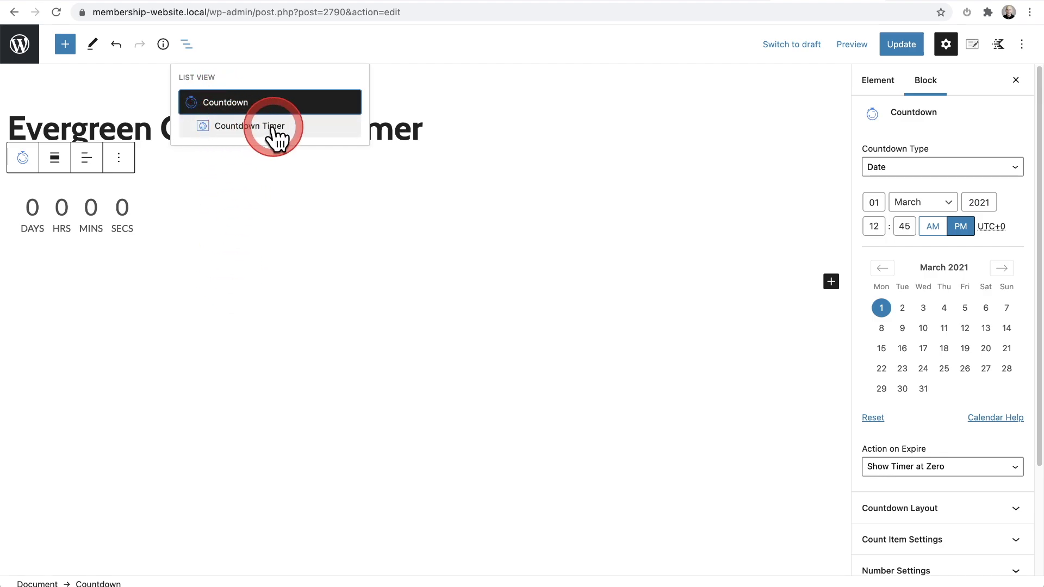
click(232, 111)
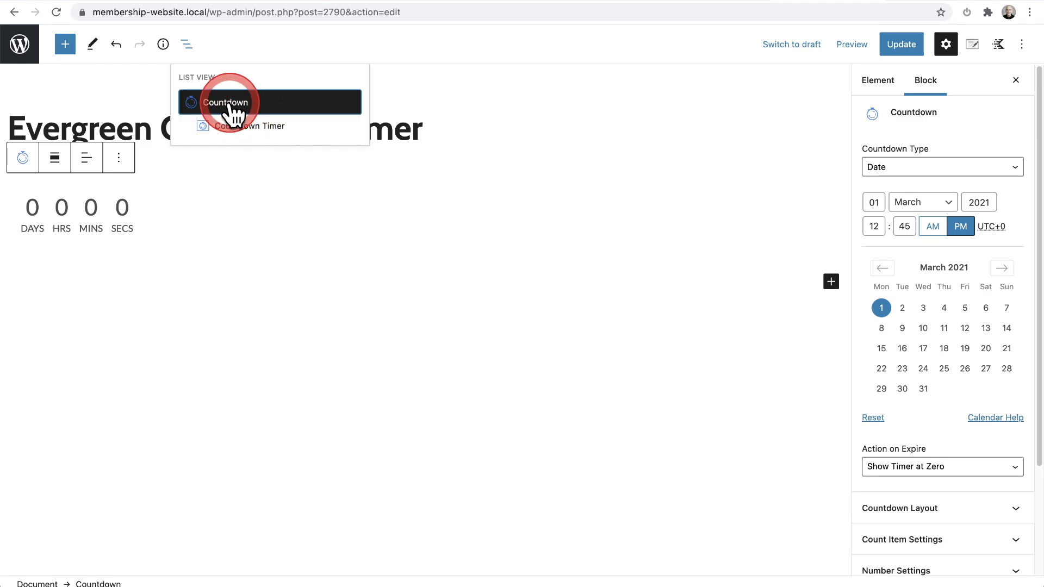
mouse_move(232, 110)
mouse_down()
mouse_move(188, 106)
mouse_move(250, 104)
mouse_move(212, 98)
mouse_move(264, 109)
mouse_move(224, 101)
mouse_move(251, 106)
mouse_move(203, 197)
mouse_move(222, 100)
mouse_up()
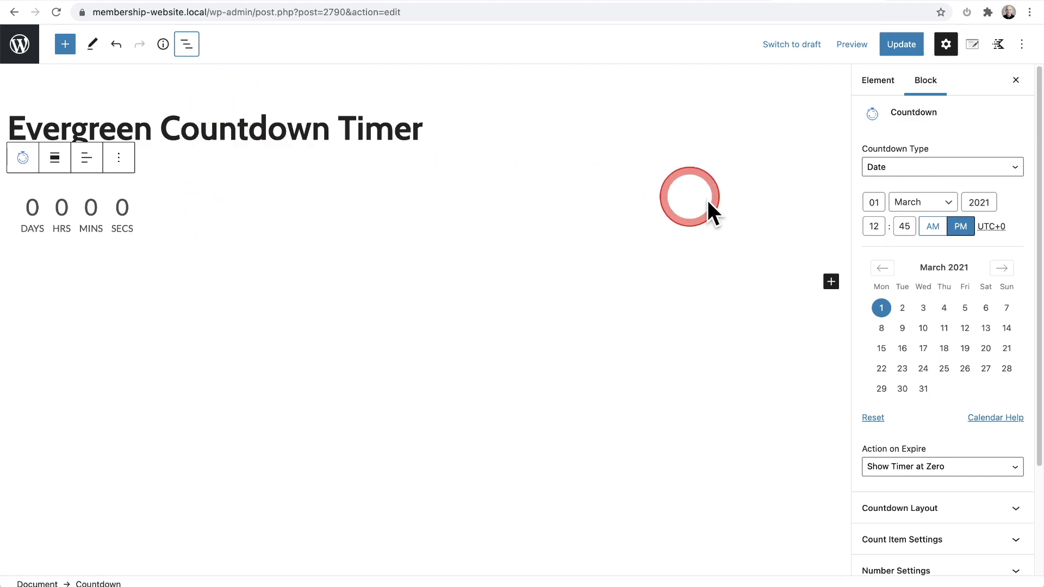
click(979, 204)
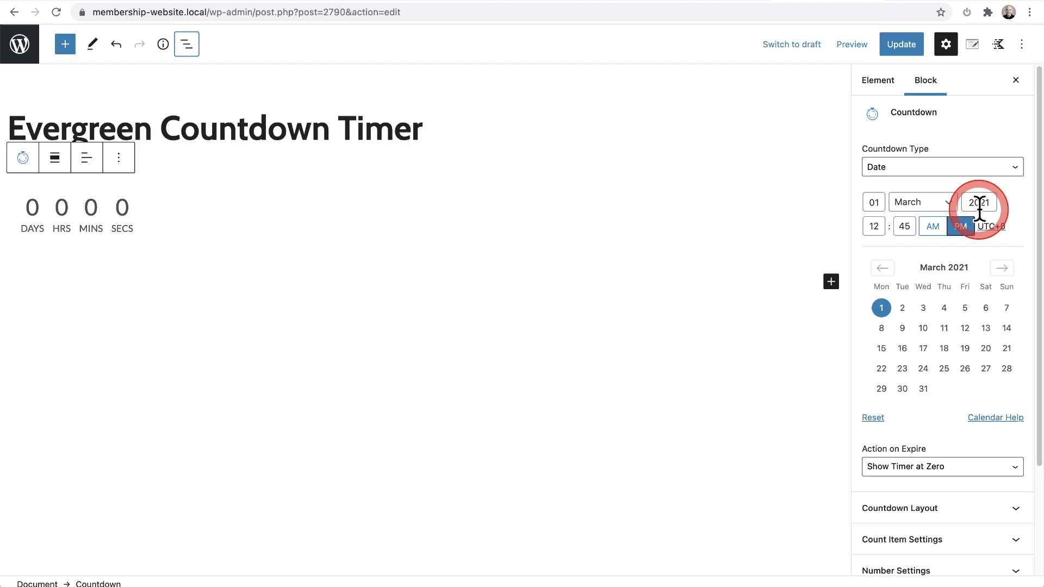
mouse_move(881, 159)
mouse_down()
mouse_move(868, 157)
mouse_move(930, 161)
mouse_up()
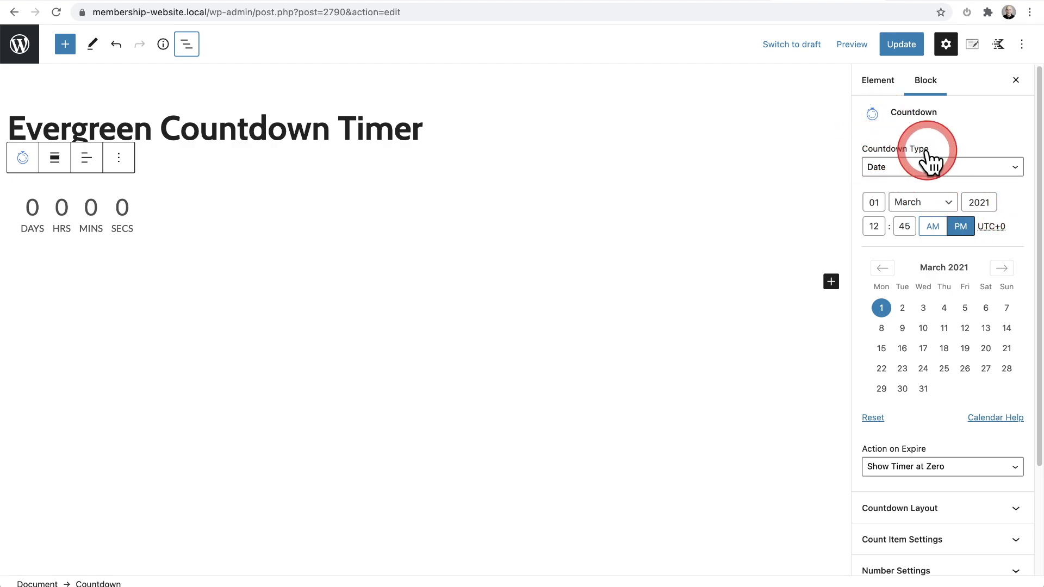
- Switch the countdown to Evergreen (Pro addon) with 21 hours and 19 minutes
click(900, 174)
click(901, 182)
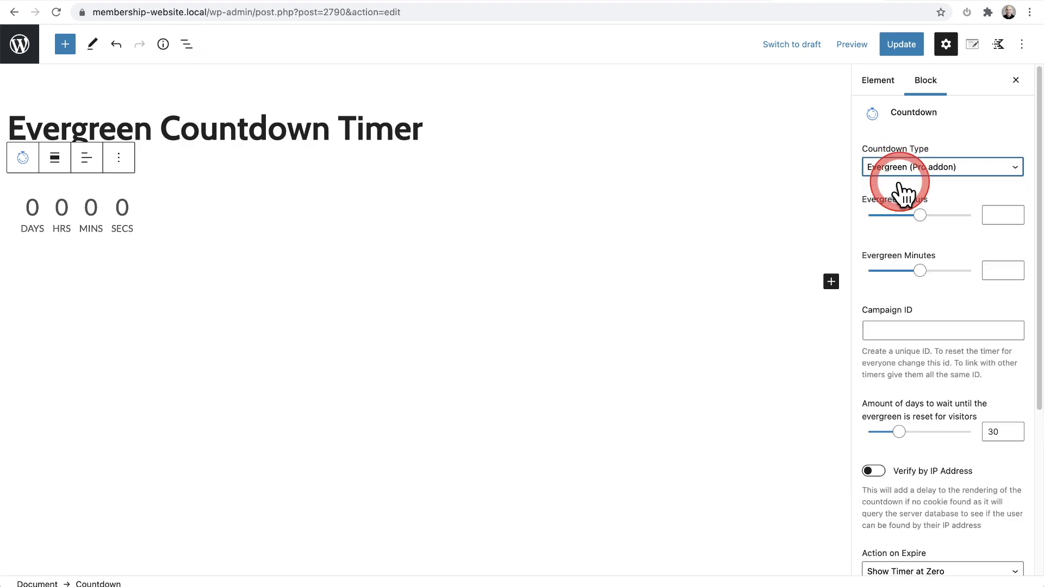
click(989, 214)
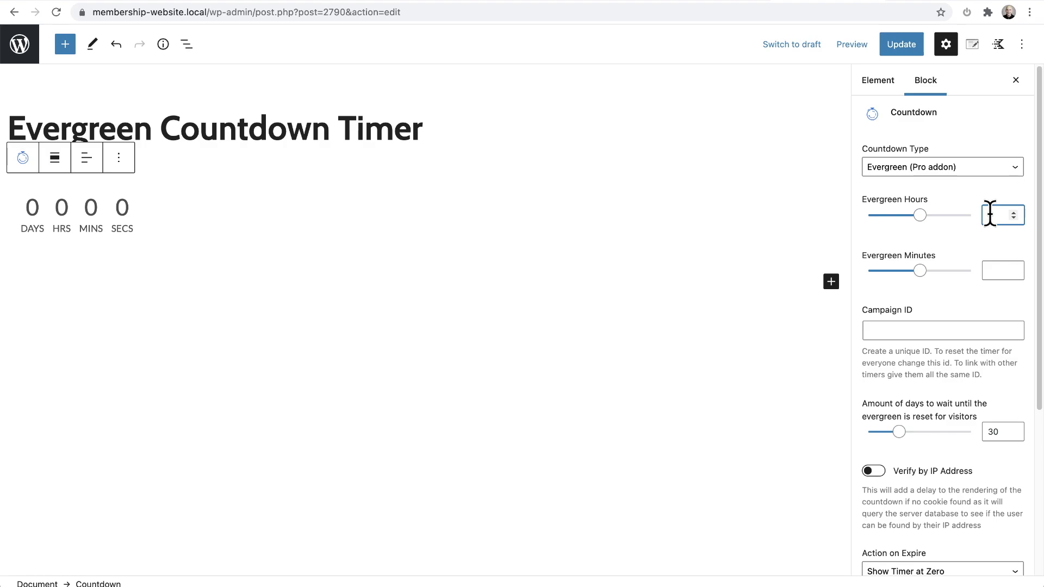
text(21)
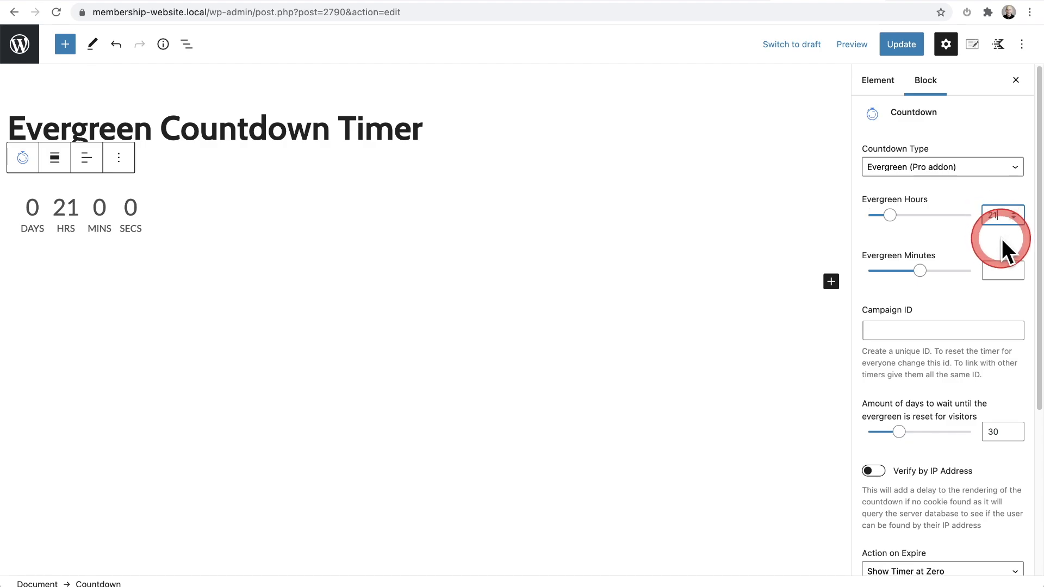
click(999, 268)
text(19)
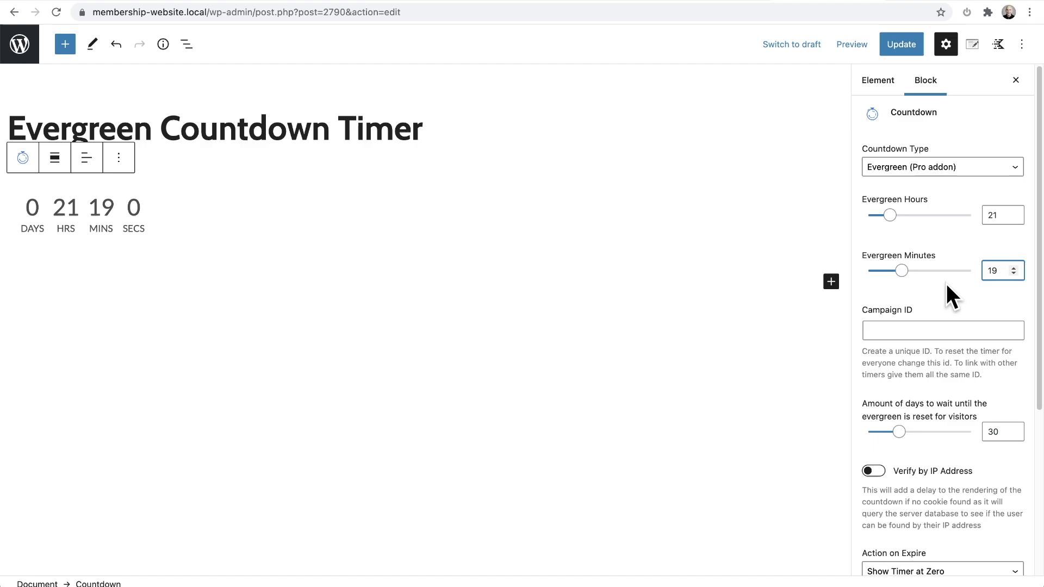
- Turn on Verify by IP Address for the evergreen countdown
scroll(946, 283, down, 5)
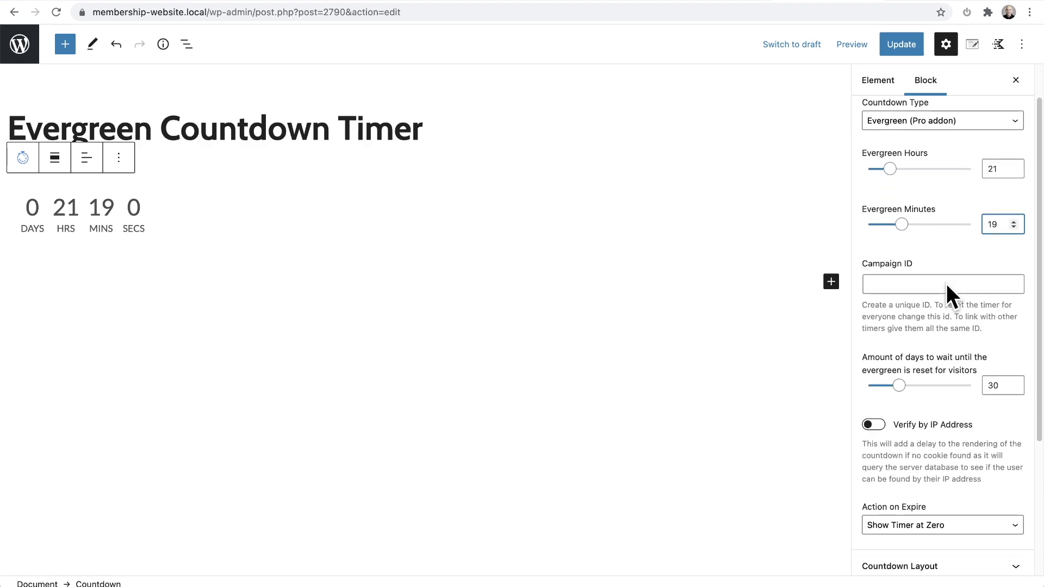
click(918, 267)
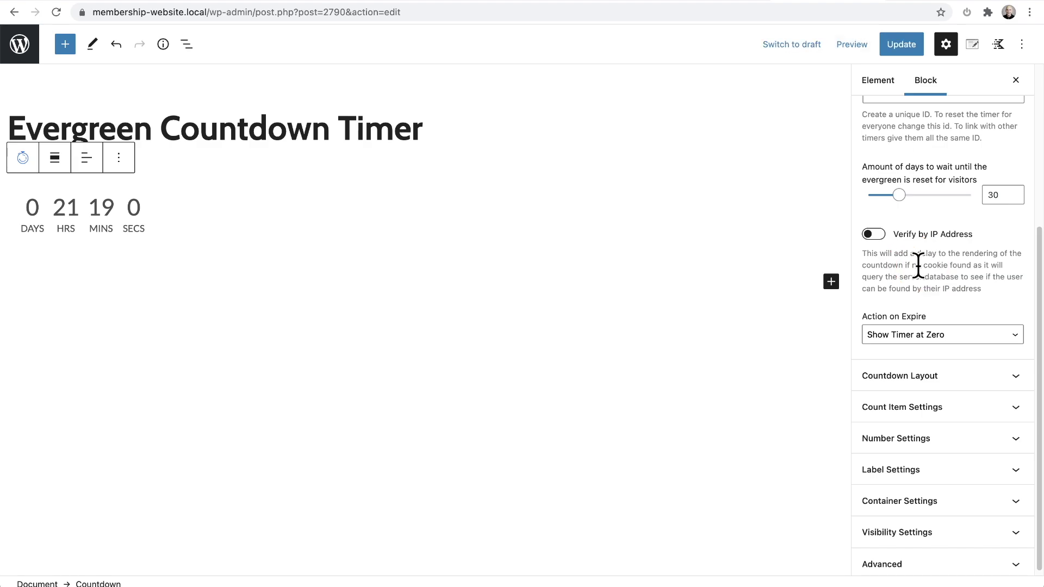
click(875, 236)
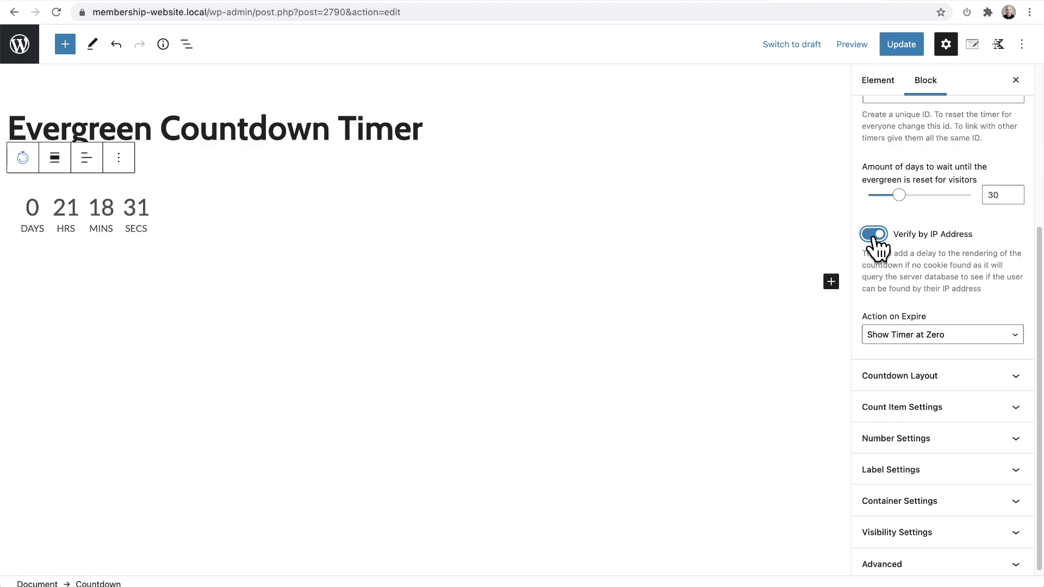
click(878, 248)
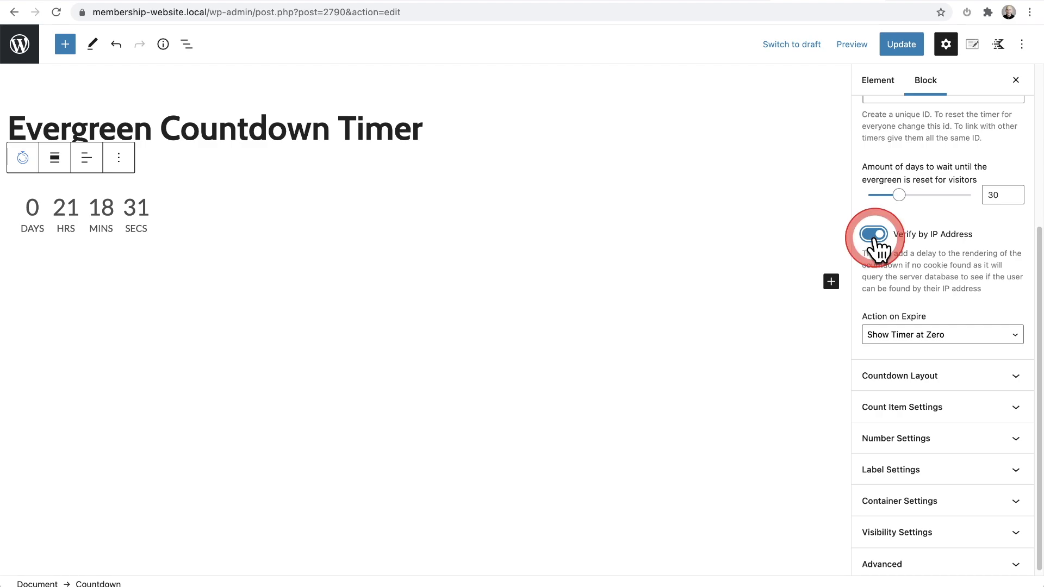
click(875, 237)
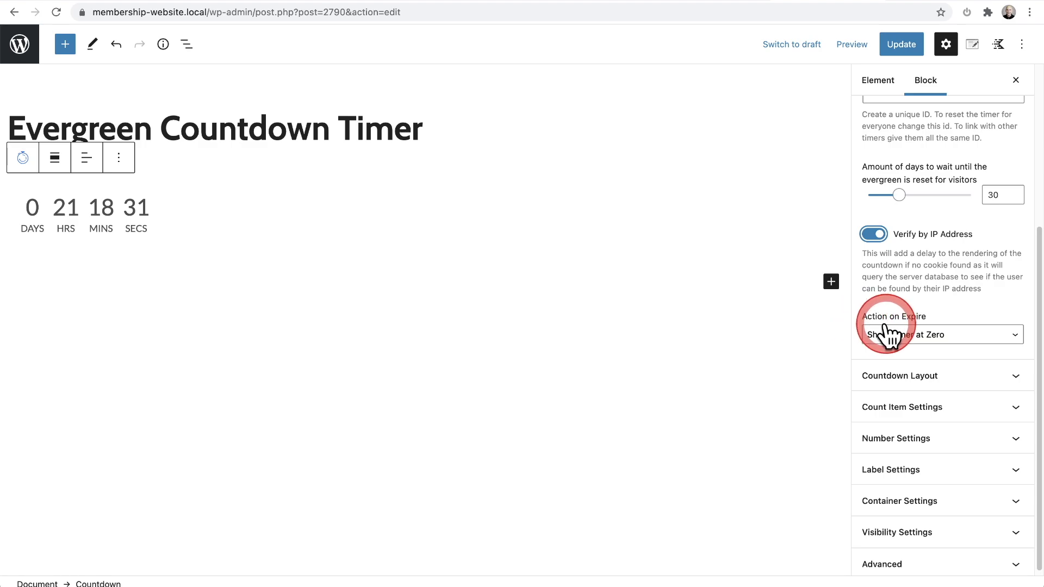
- Look over the expiry action choices and check the live sale page
click(955, 335)
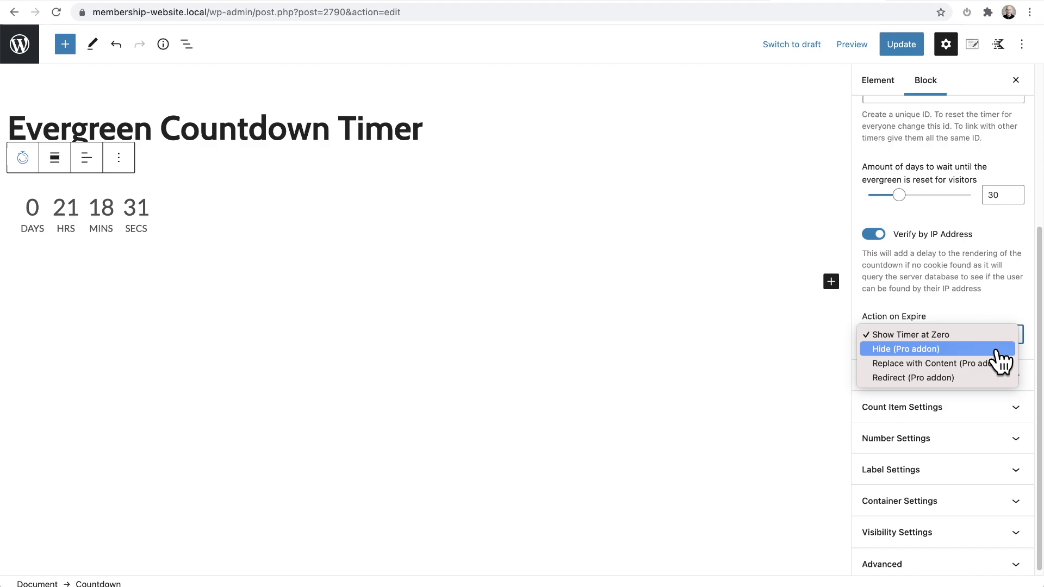
drag(997, 351, 997, 362)
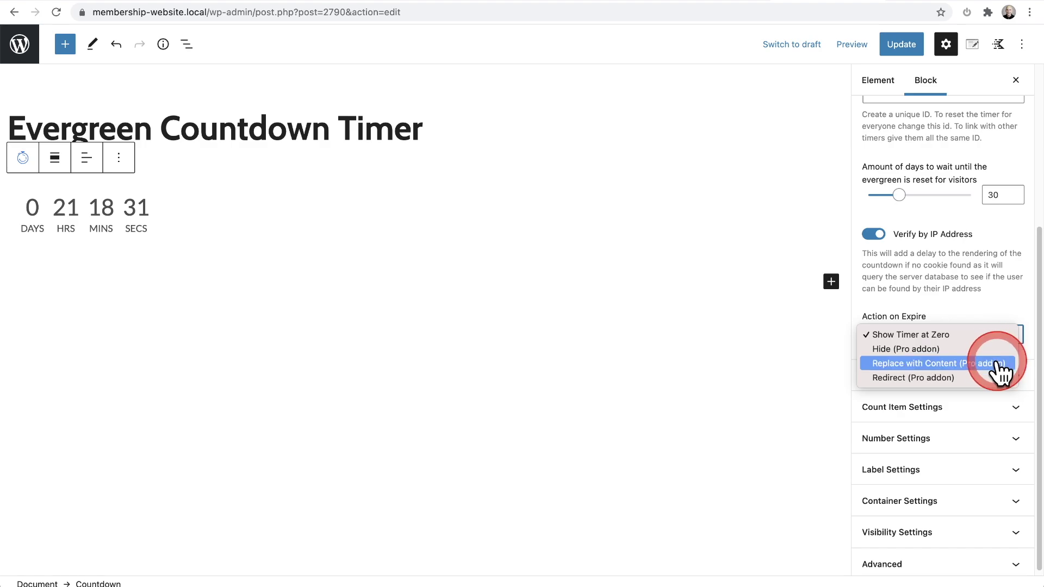
click(909, 271)
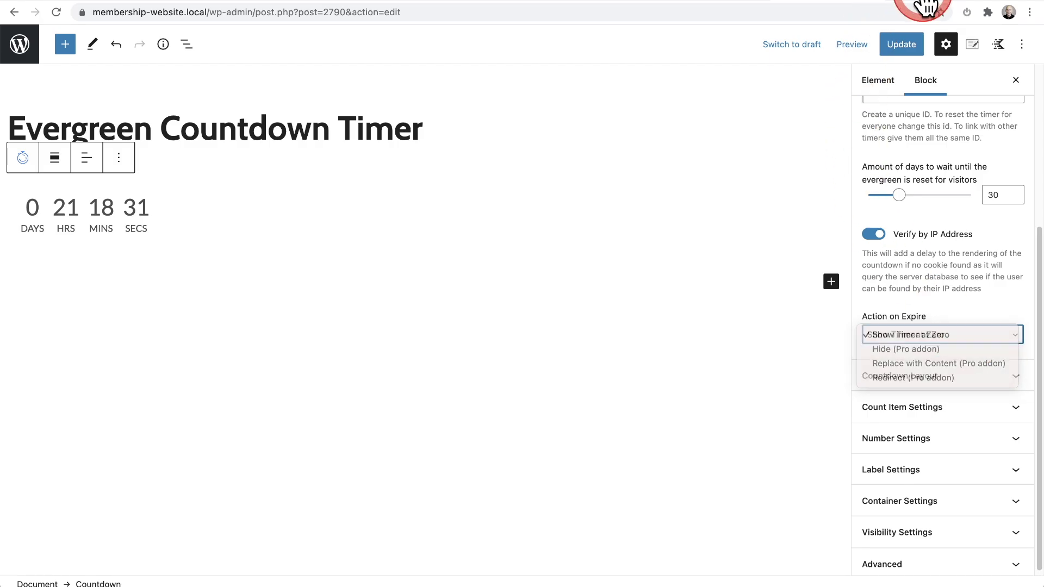
click(898, 2)
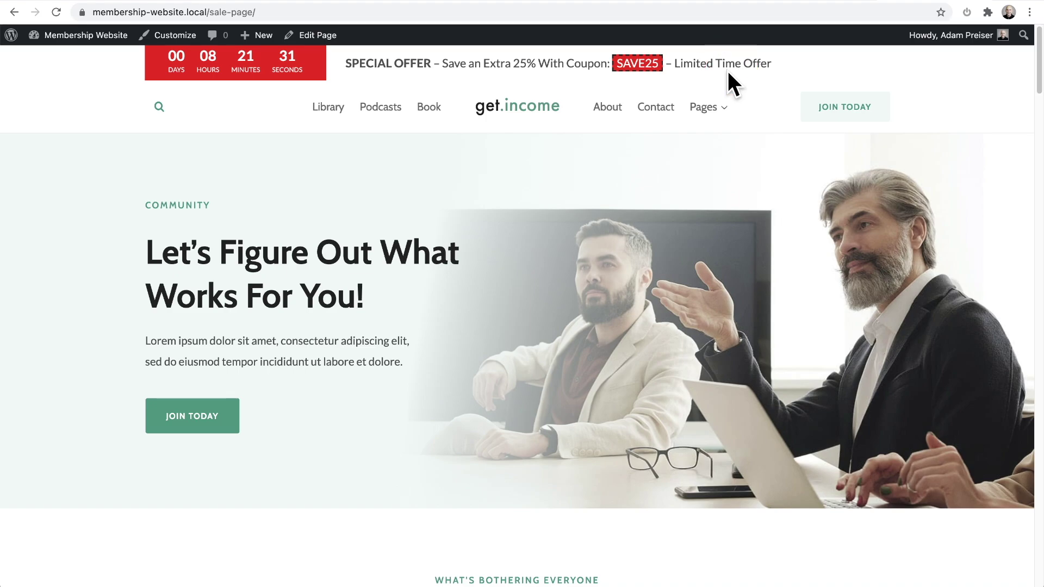
click(821, 2)
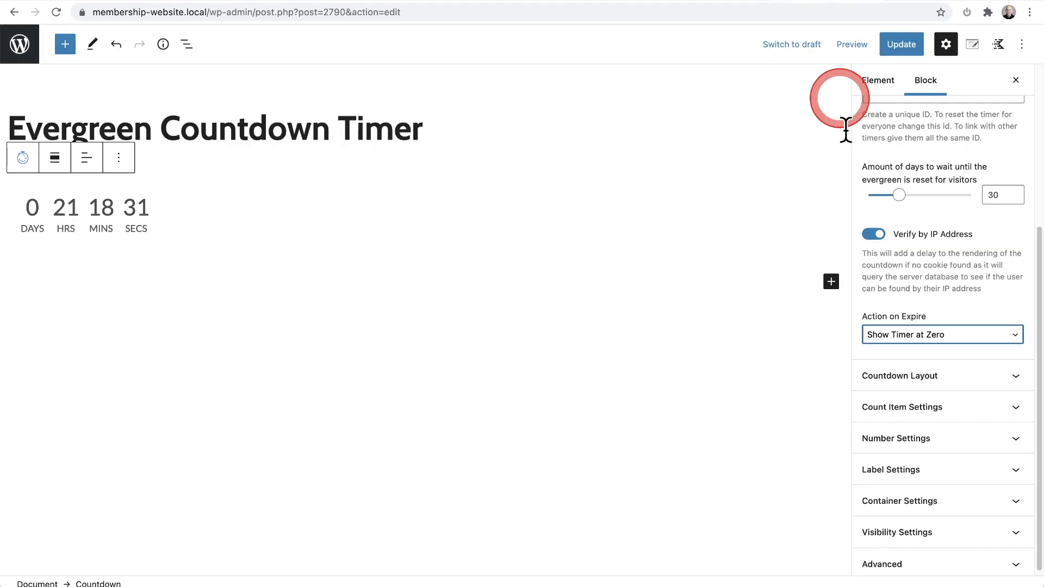
- Try Hide, then Replace with Content, previewing the expired-state content
click(919, 333)
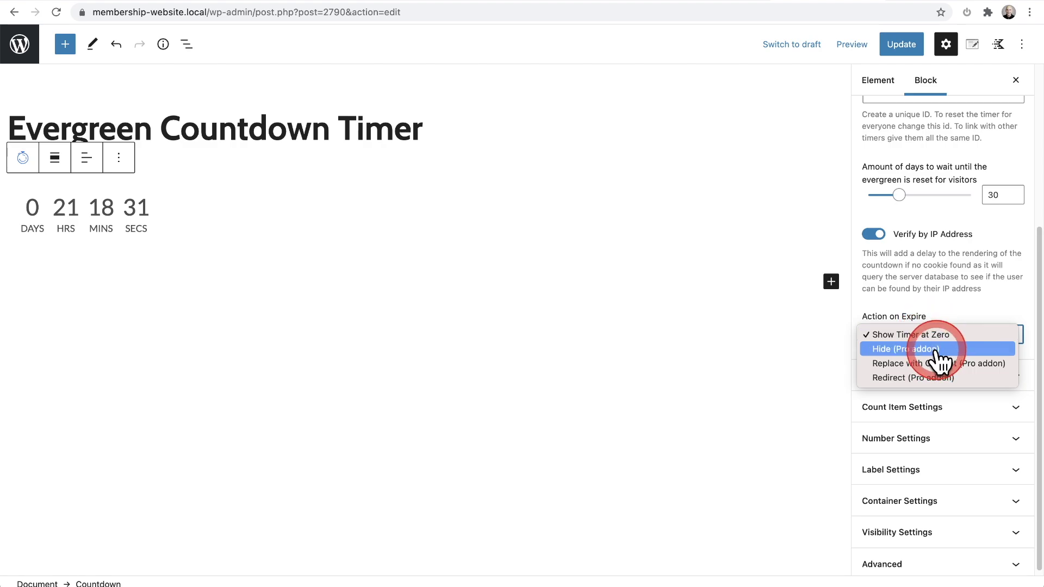
click(936, 350)
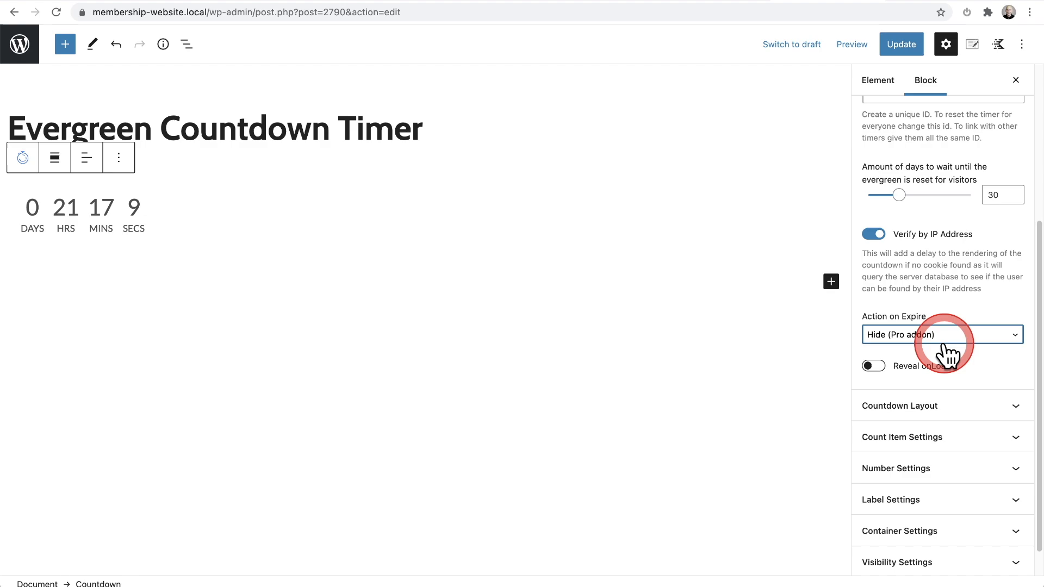
click(949, 347)
click(952, 349)
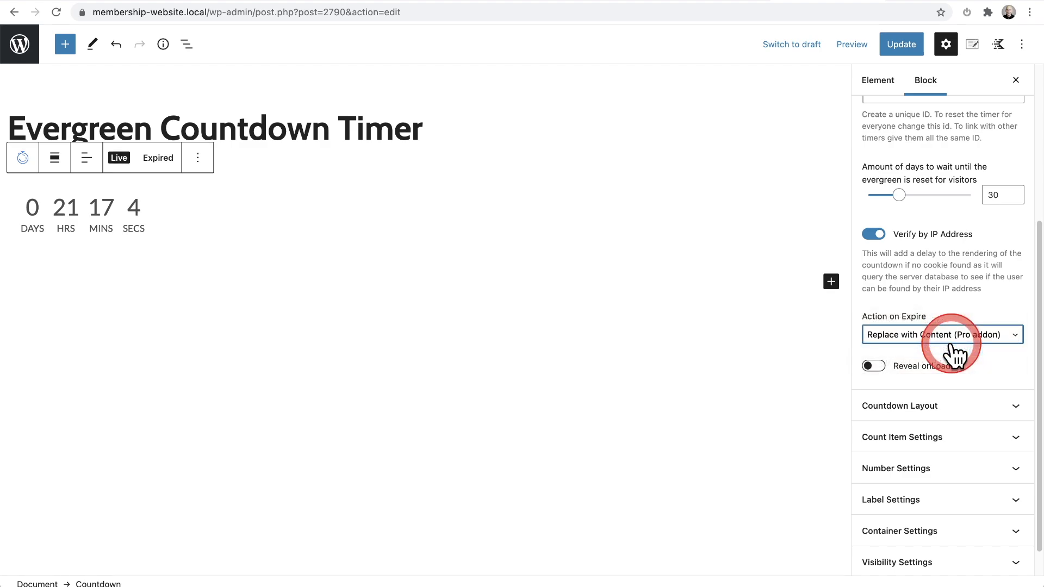
click(155, 159)
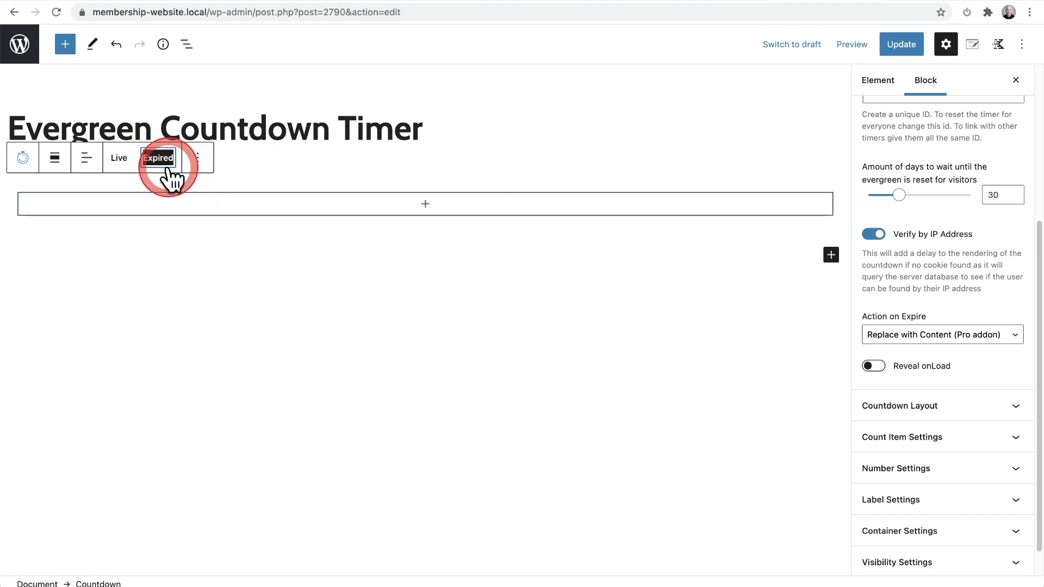
click(121, 159)
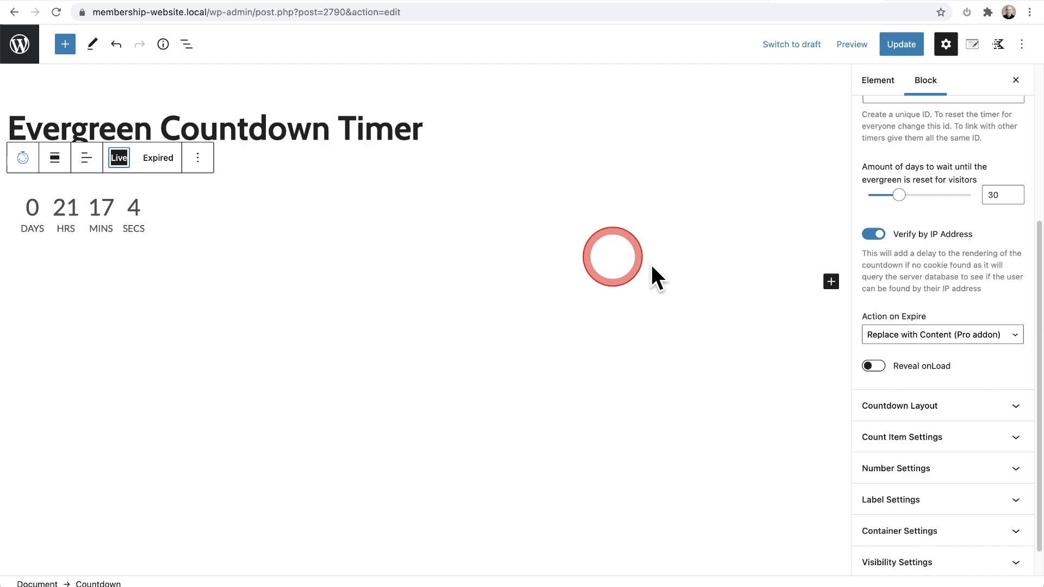
- Try Redirect on expiry, then settle on Hide (Pro addon)
click(966, 334)
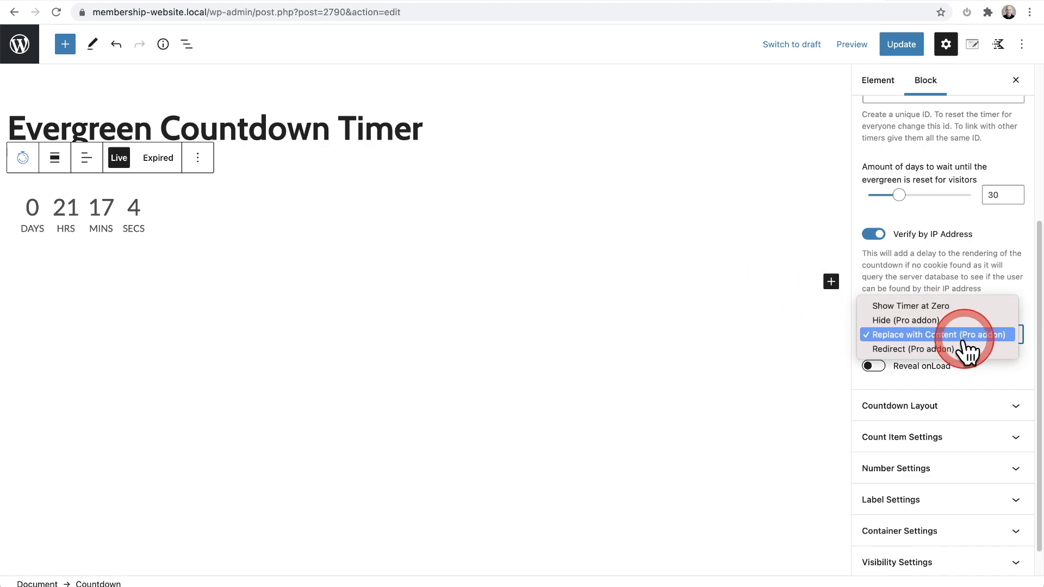
click(958, 349)
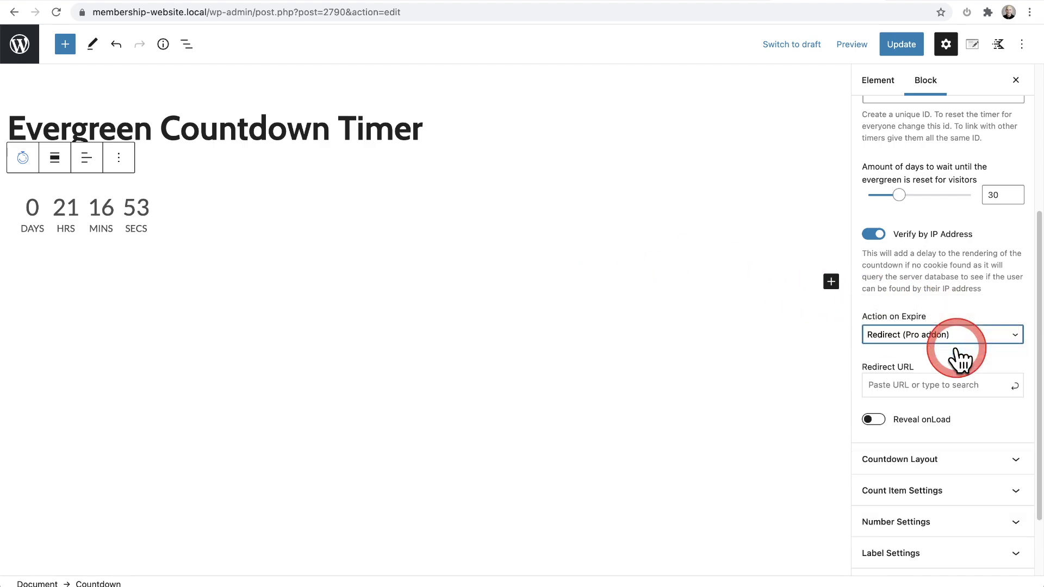
click(917, 391)
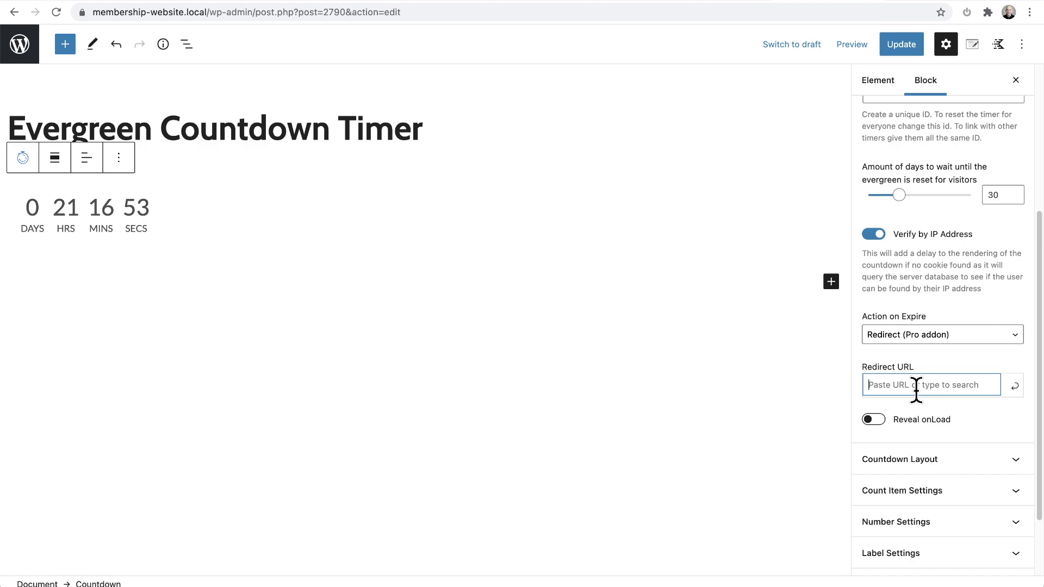
click(867, 391)
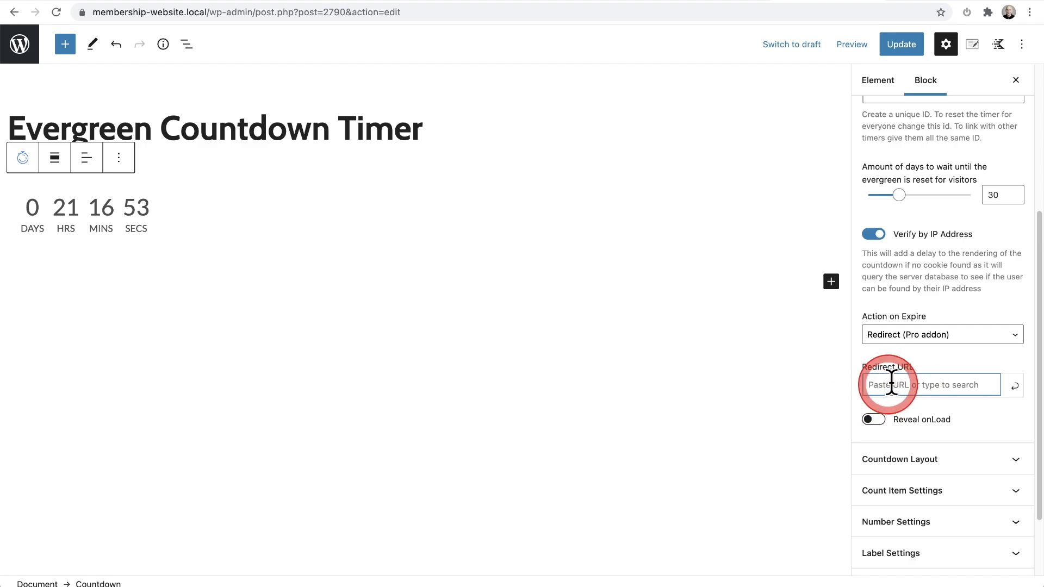
click(943, 338)
click(924, 308)
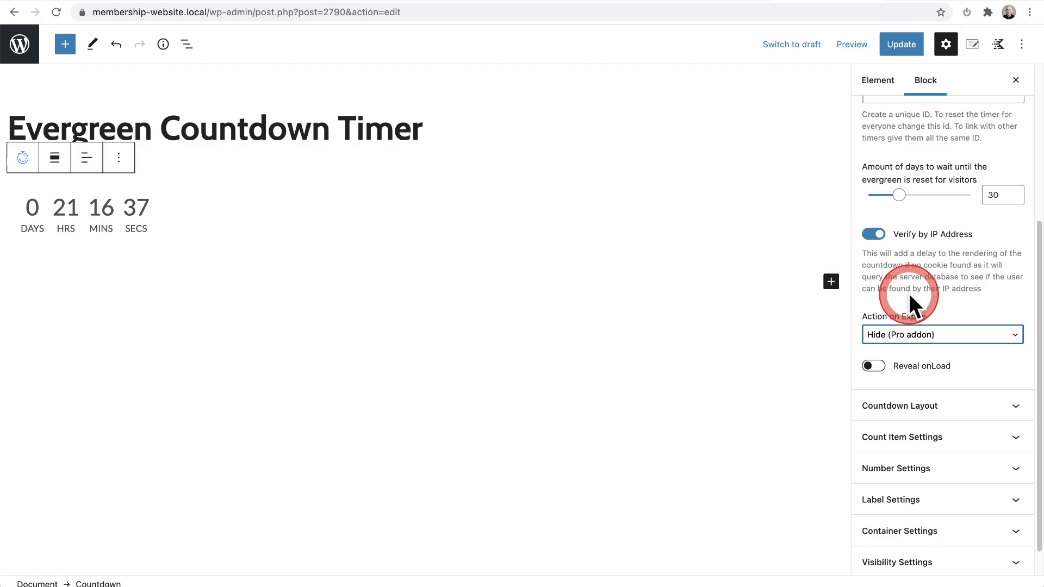
- Switch off Display Countdown under Countdown Layout and select the empty Countdown Content
scroll(908, 293, down, 1)
click(921, 374)
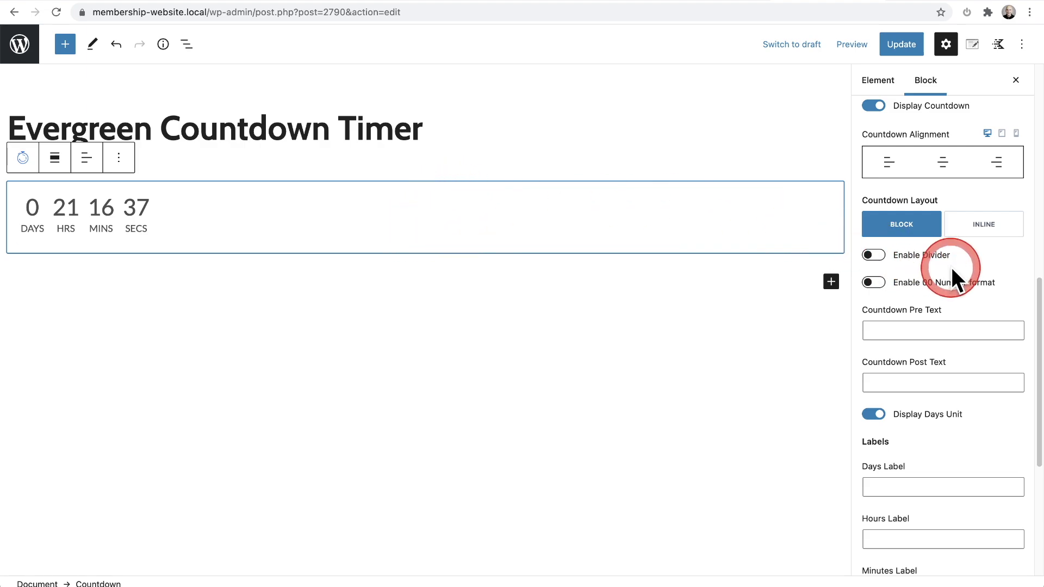
scroll(949, 264, up, 3)
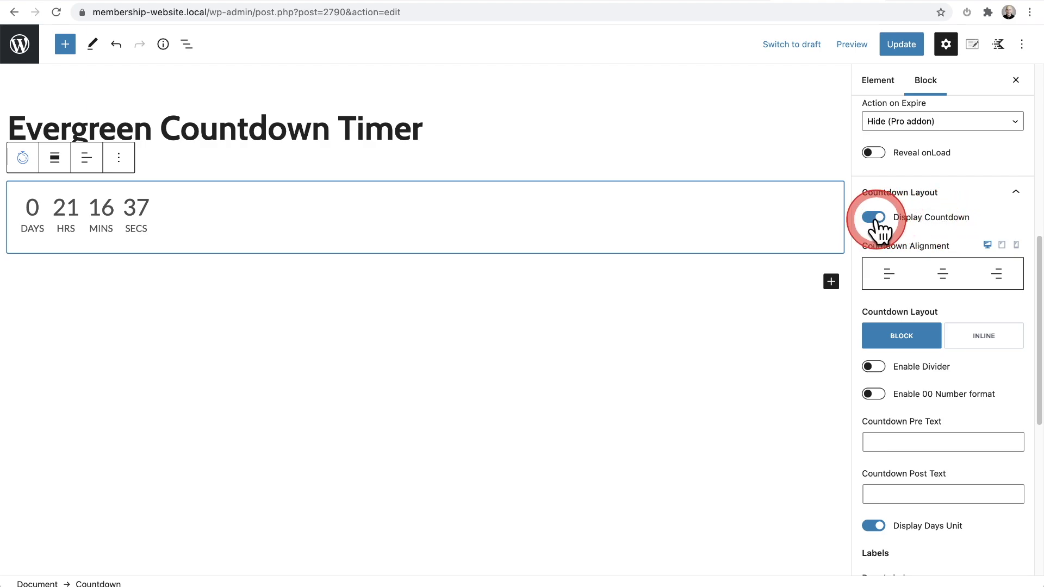
click(874, 218)
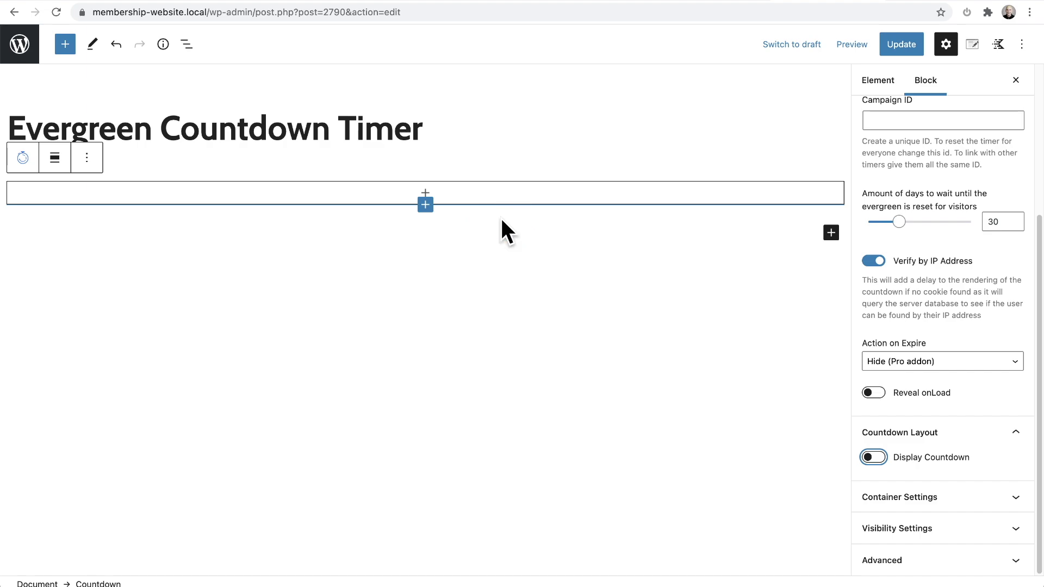
click(485, 217)
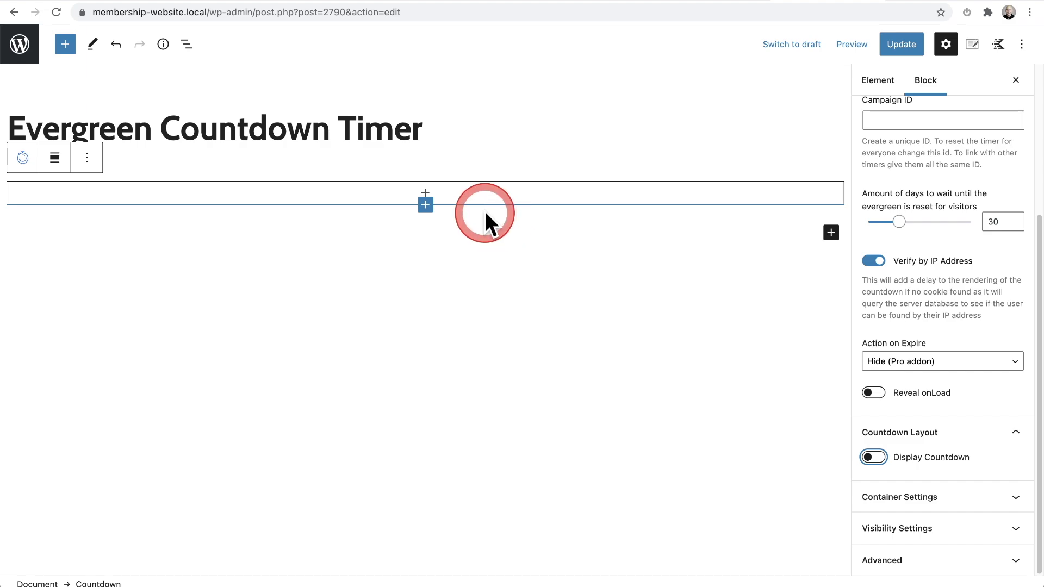
click(460, 194)
click(433, 191)
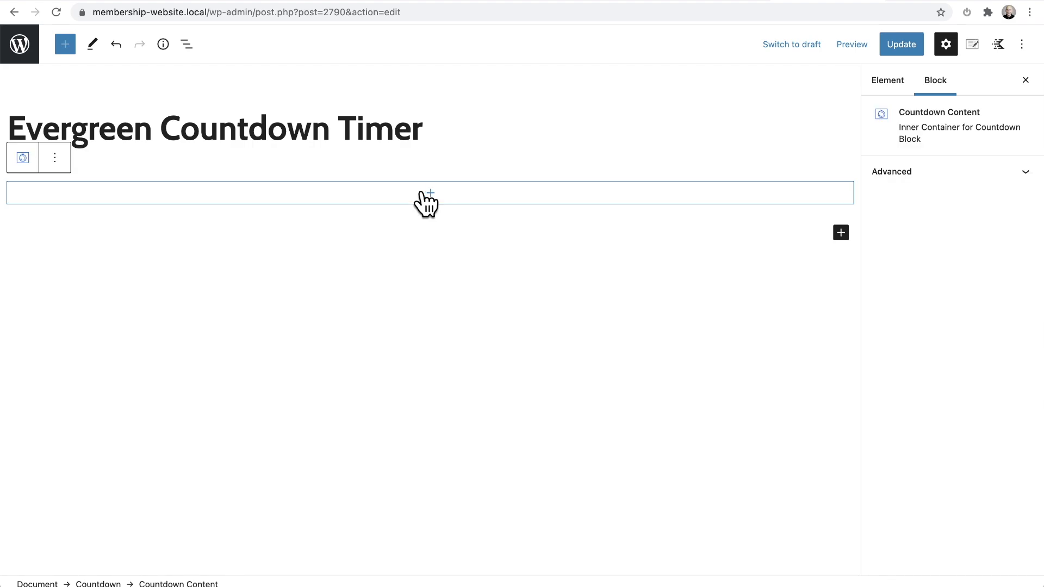
- Insert a two-column 50/50 Row Layout into the countdown content
click(427, 196)
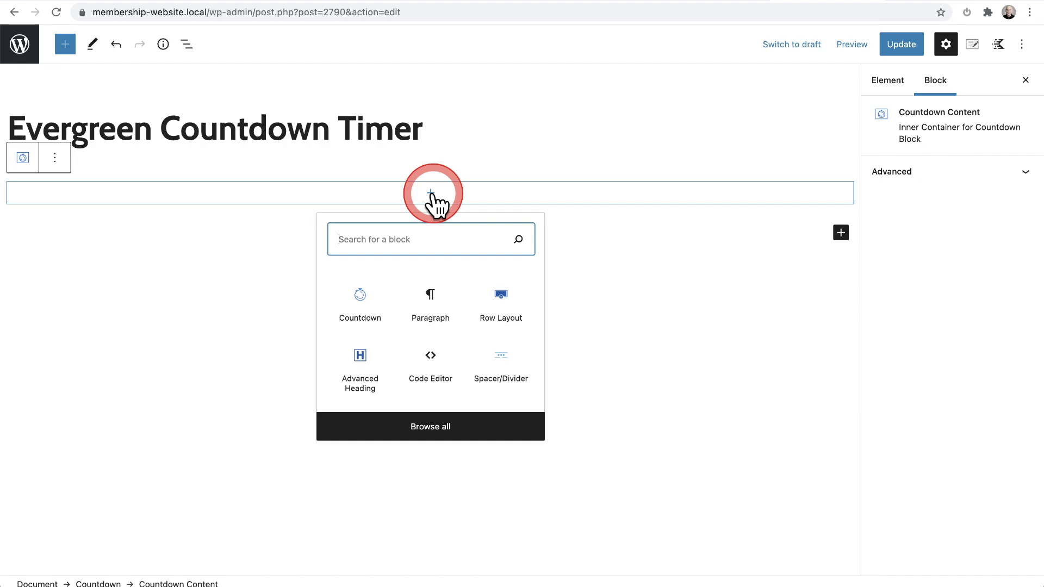
text(ro)
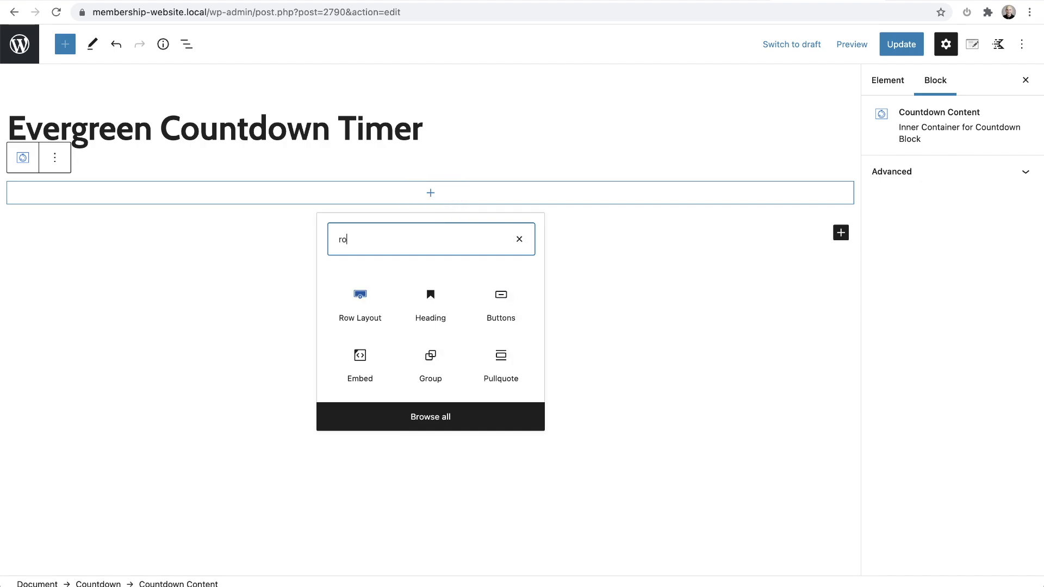
click(366, 299)
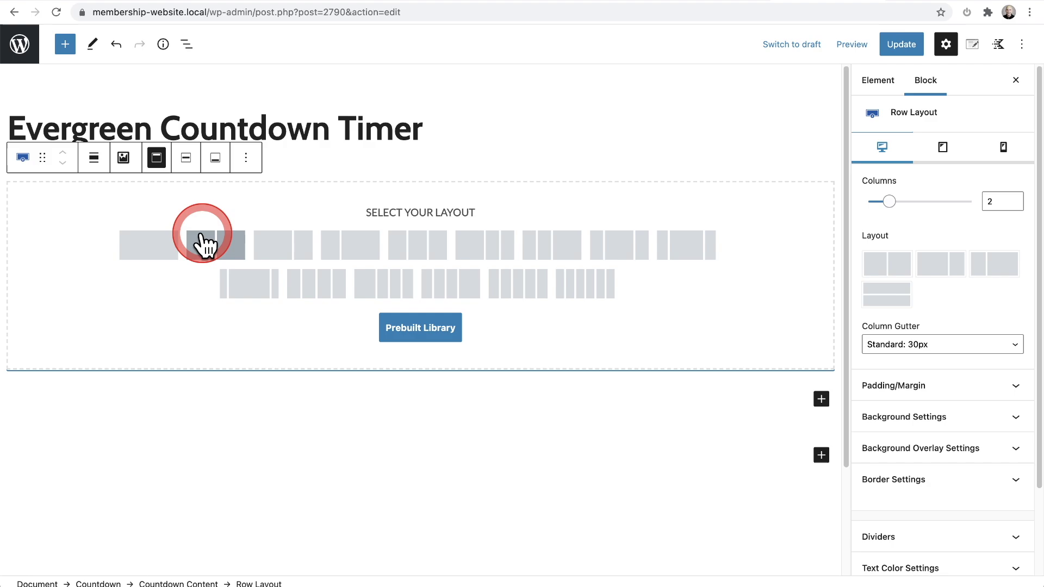
click(210, 244)
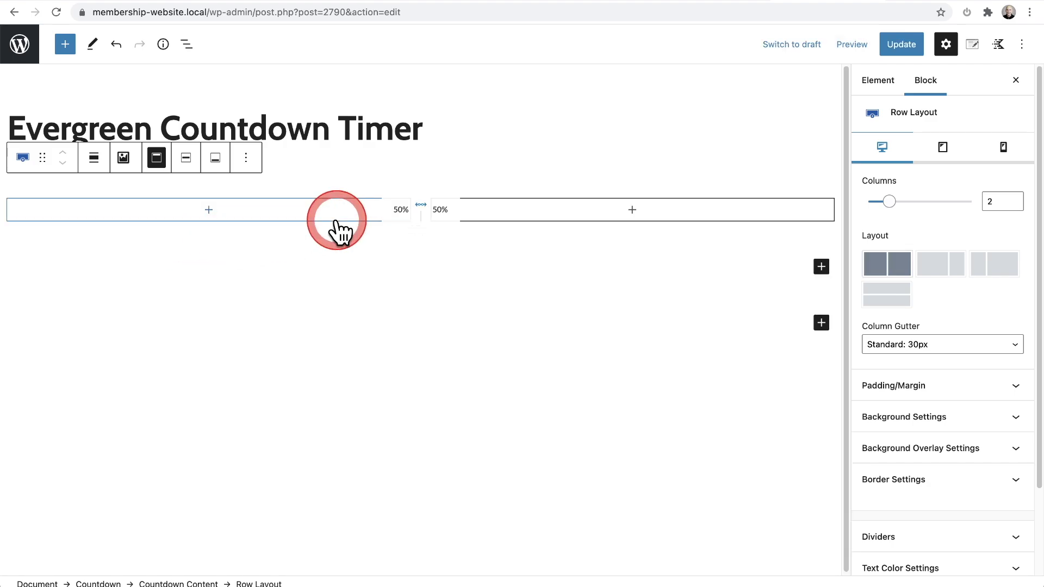
- Add an Advanced Heading reading 'fgdsfg' to the right column
click(634, 212)
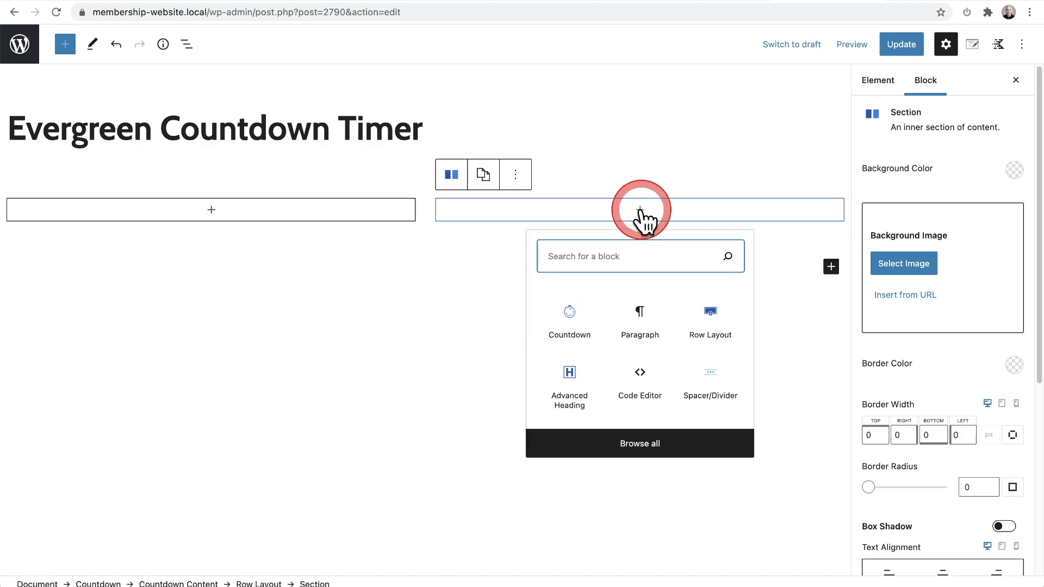
text(adv)
click(570, 335)
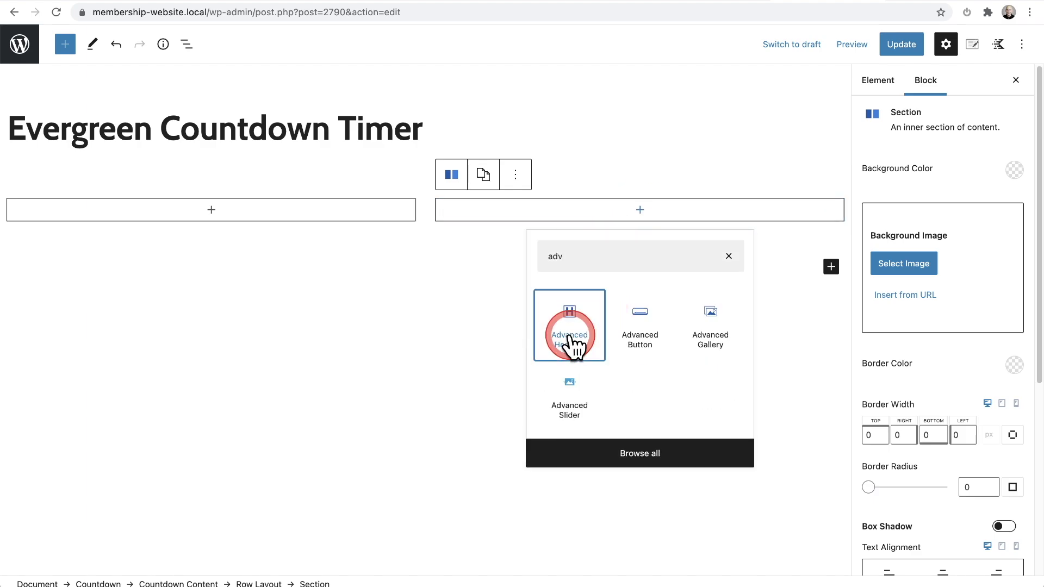
text(fgdsfg)
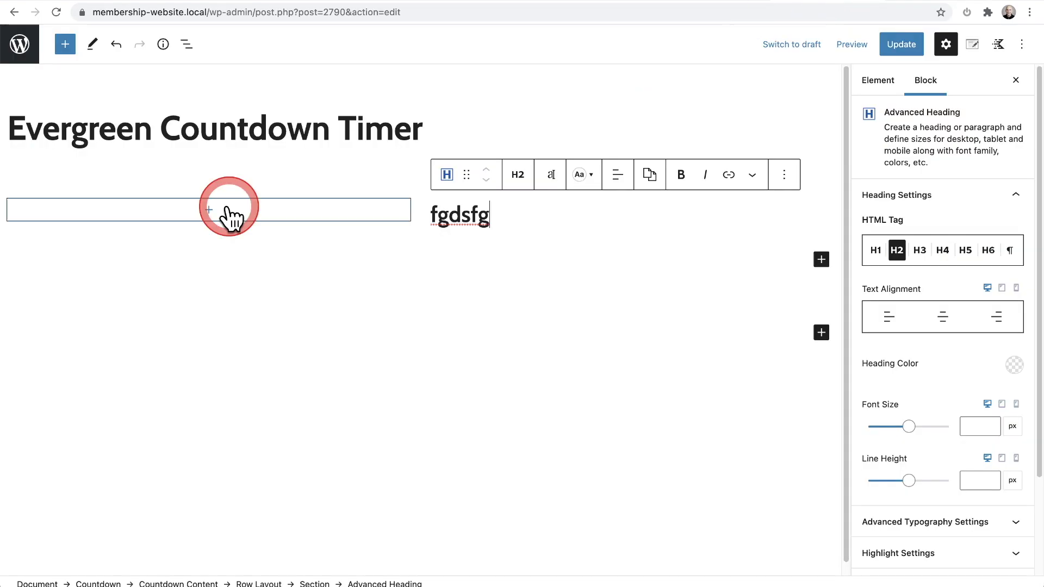
- Search 'coun' and insert a Countdown timer into the empty left column
click(212, 210)
click(213, 210)
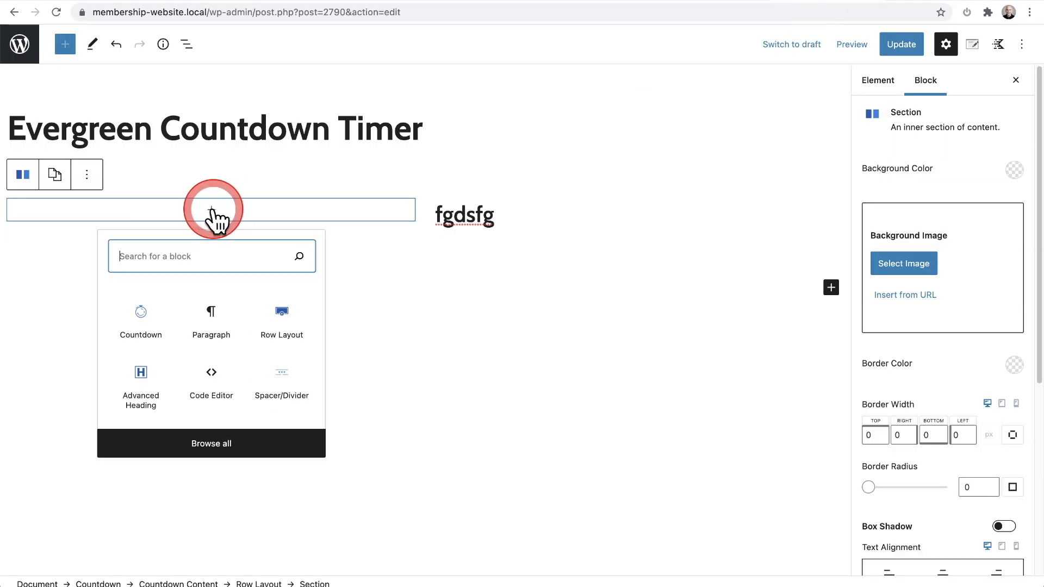
text(cou)
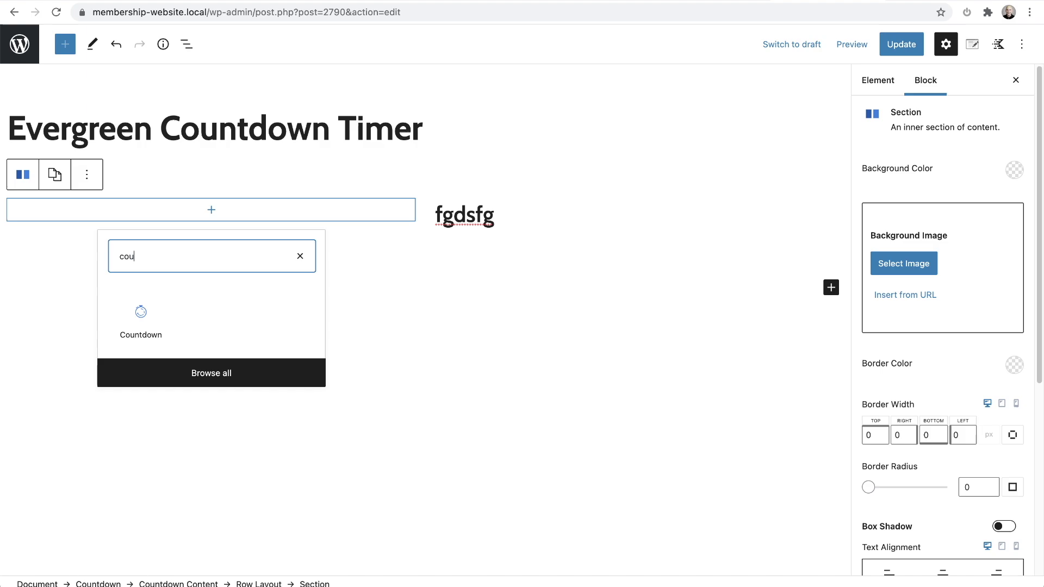
text(n)
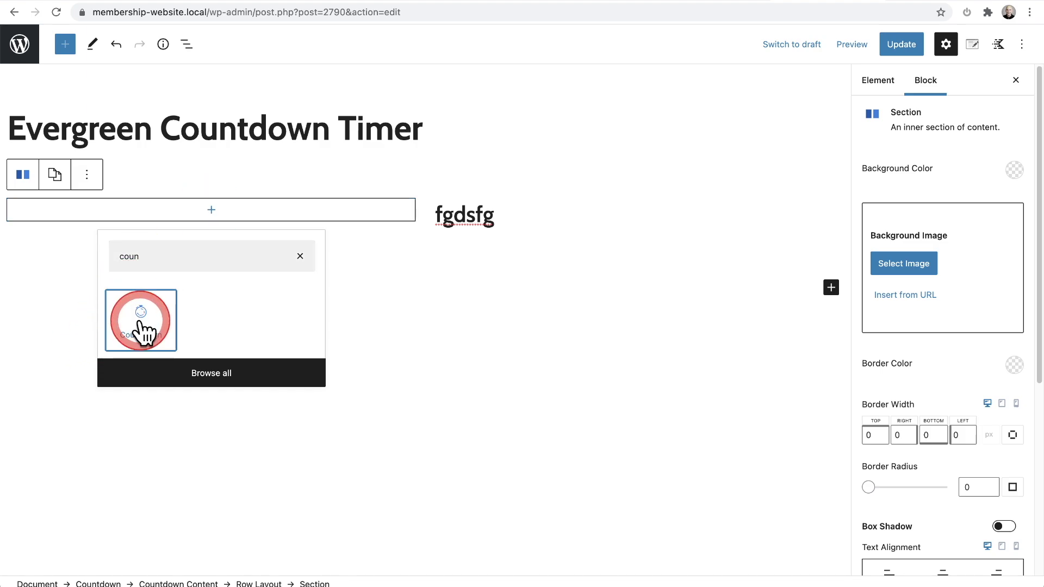
click(141, 321)
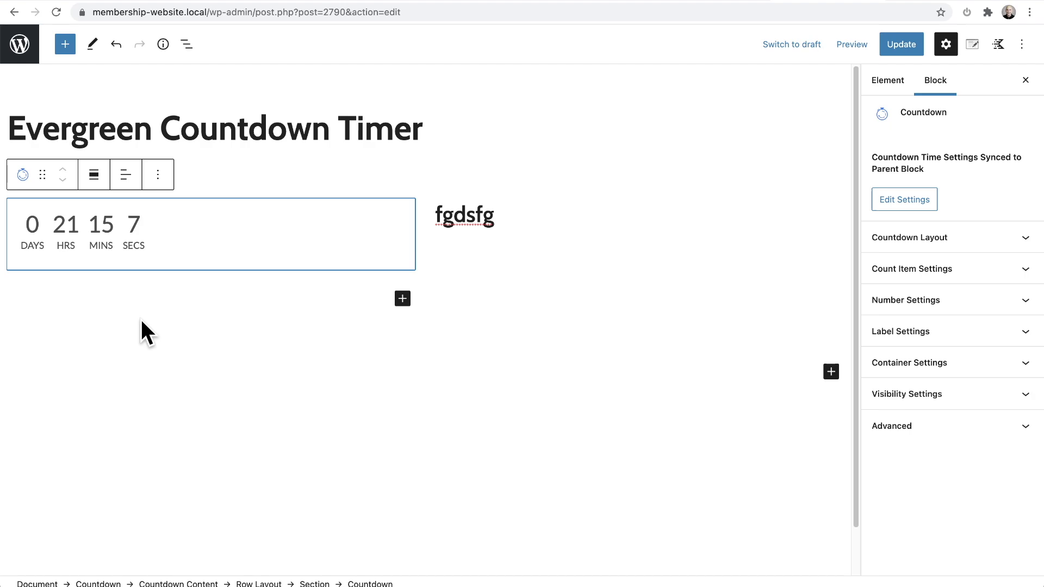
click(170, 335)
- Select the new timer and show its nested blocks in List View
click(348, 215)
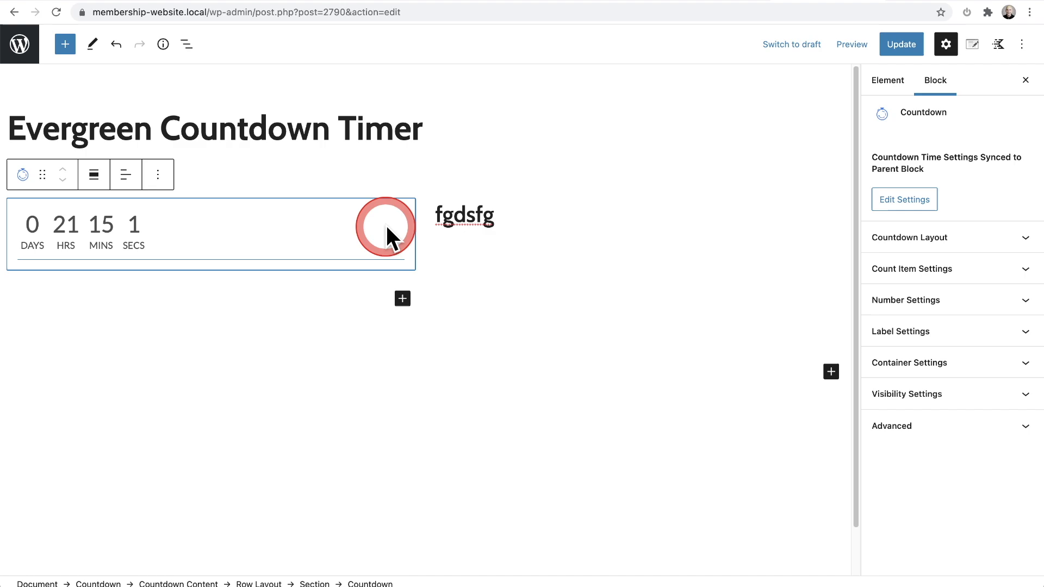
mouse_move(388, 227)
mouse_down()
mouse_move(410, 234)
mouse_move(400, 272)
mouse_move(429, 238)
mouse_move(368, 234)
mouse_up()
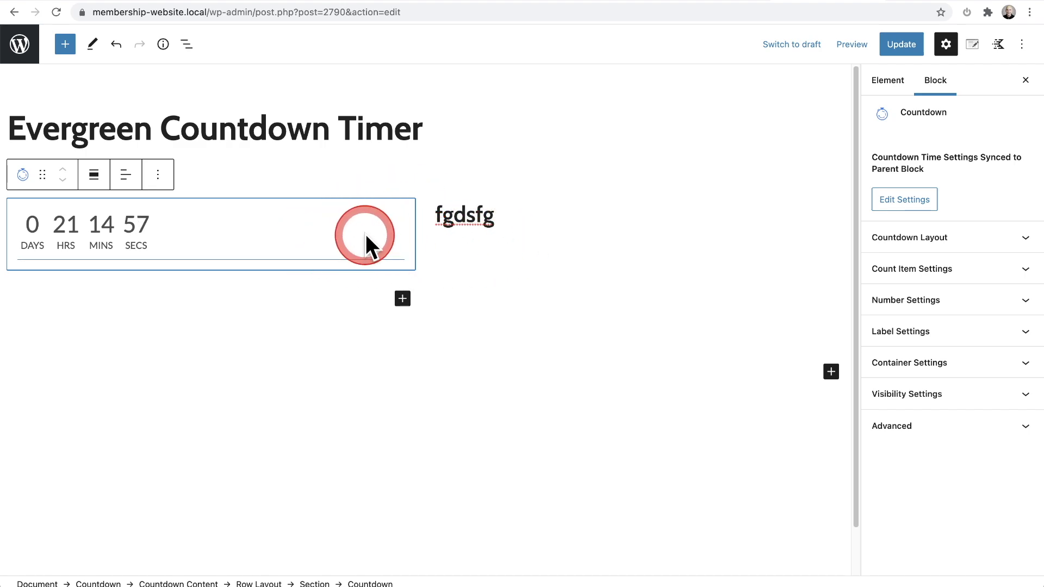
click(186, 44)
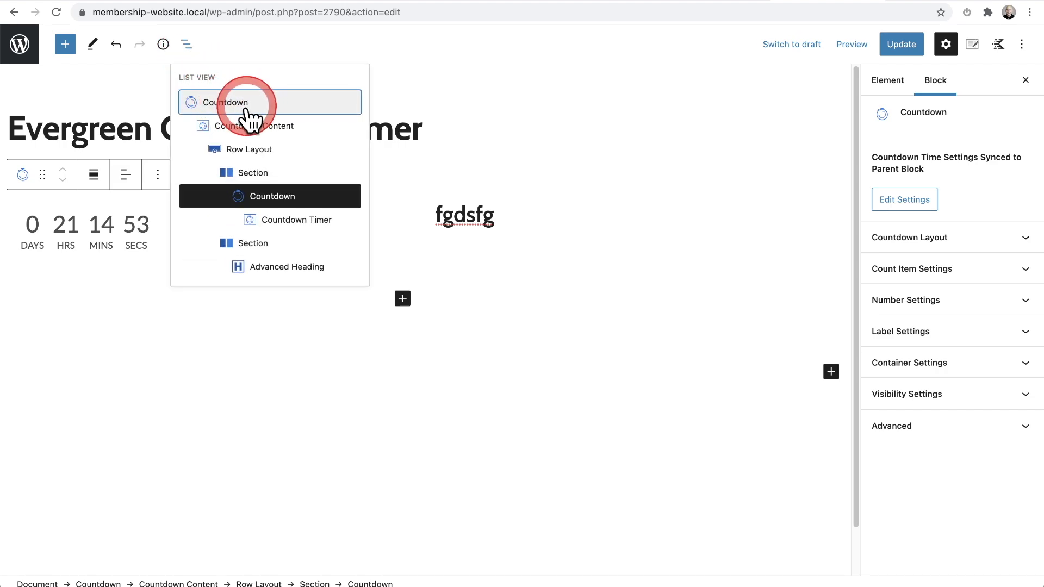
- Resize the row to 20% timer / 80% heading columns, both vertically centred
drag(229, 160, 255, 162)
click(253, 162)
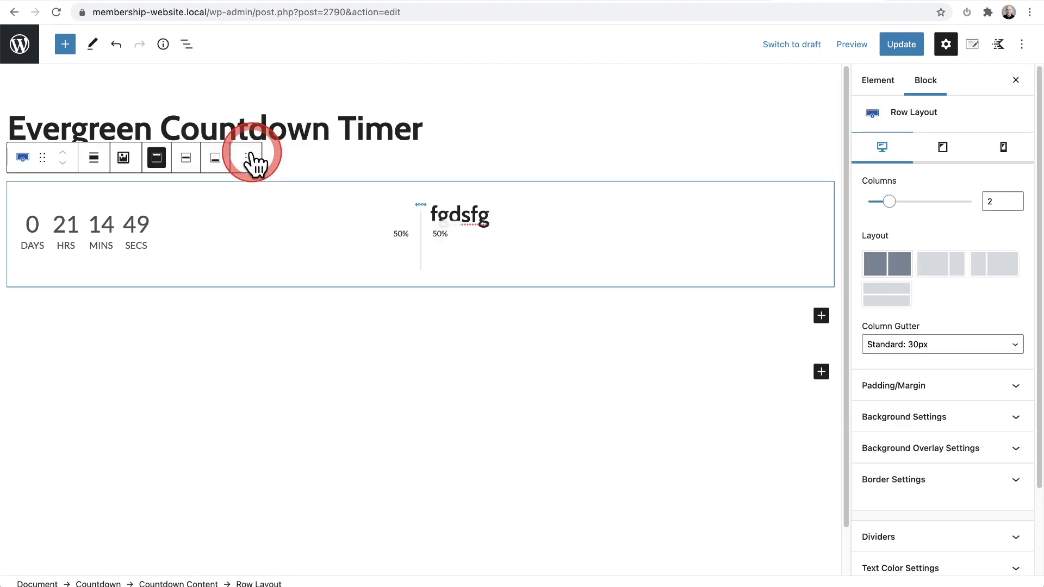
drag(404, 225, 190, 231)
click(309, 283)
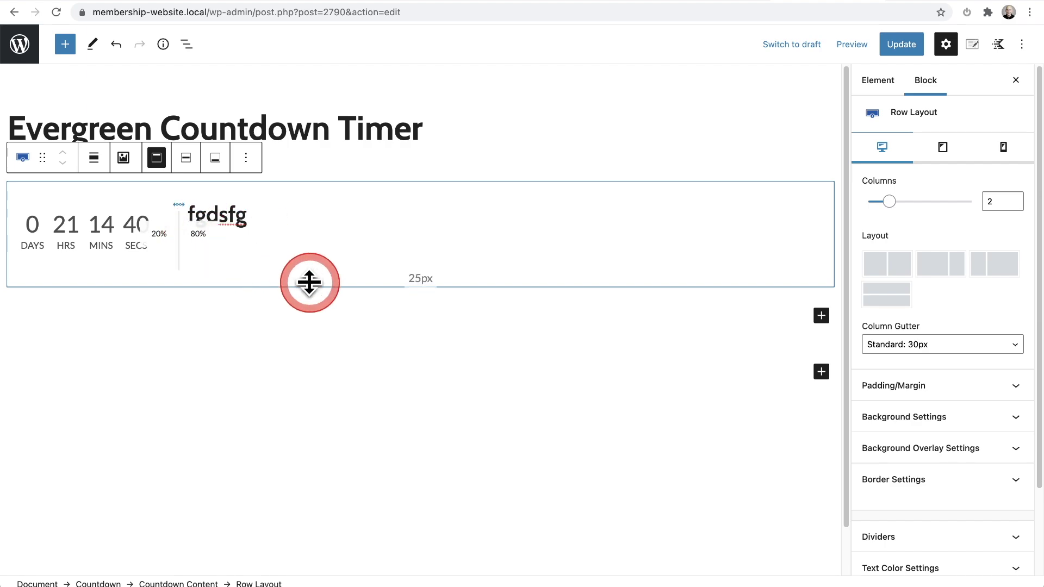
click(186, 159)
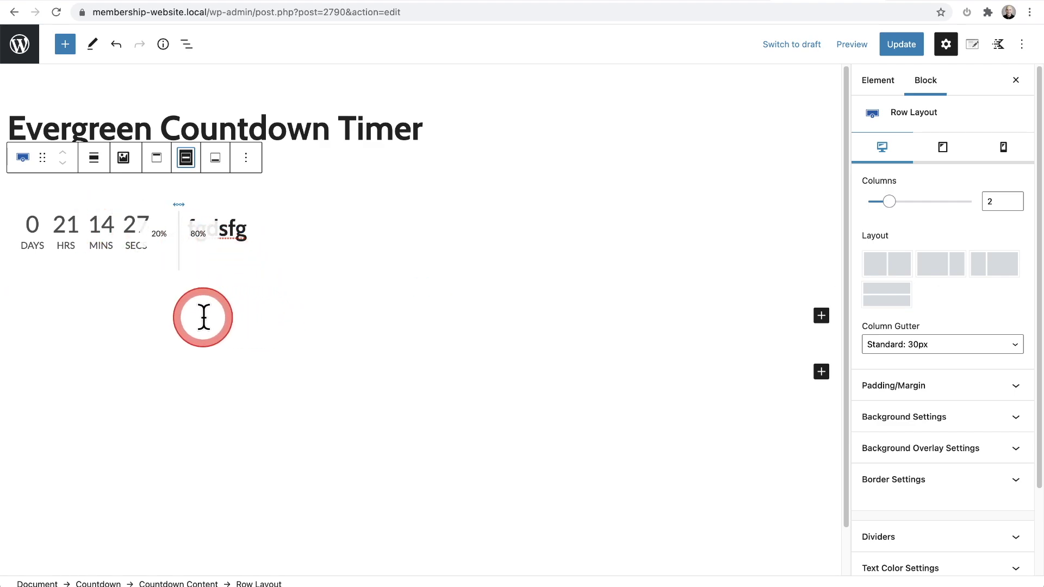
- Set the countdown's Container Settings background colour to red #E71C1C
click(89, 230)
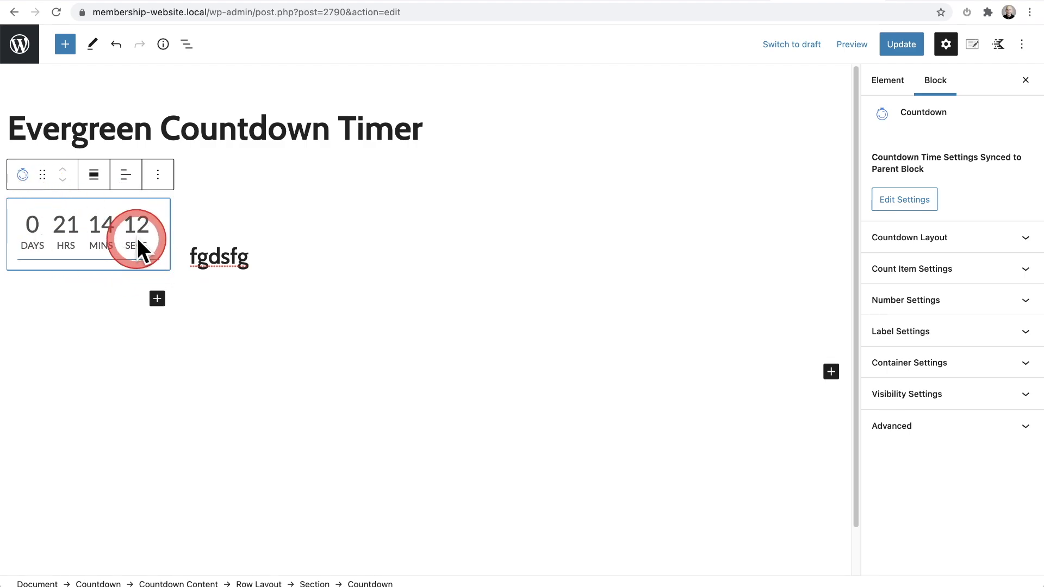
click(926, 366)
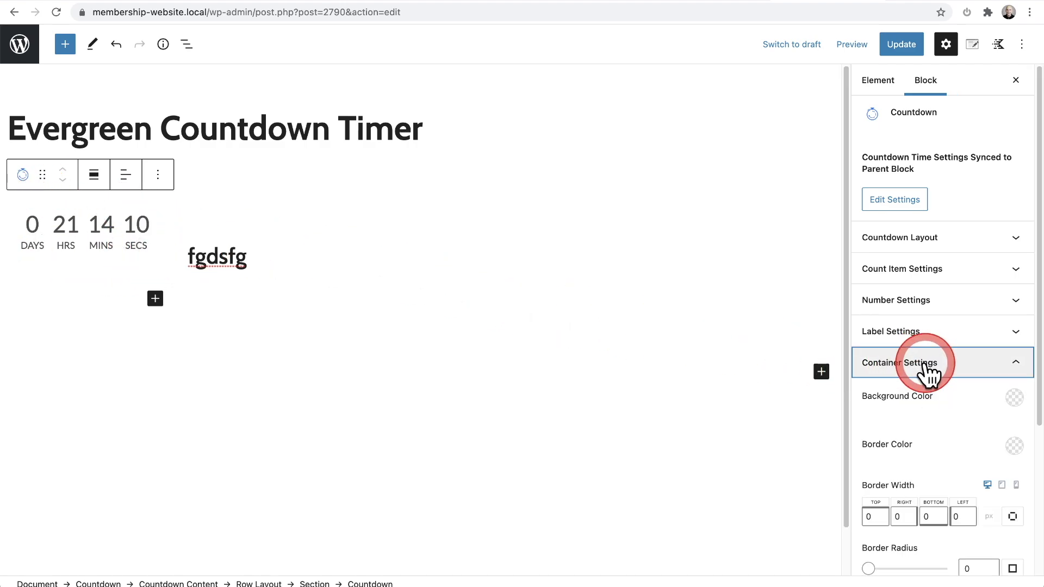
click(1015, 399)
drag(973, 239, 1001, 187)
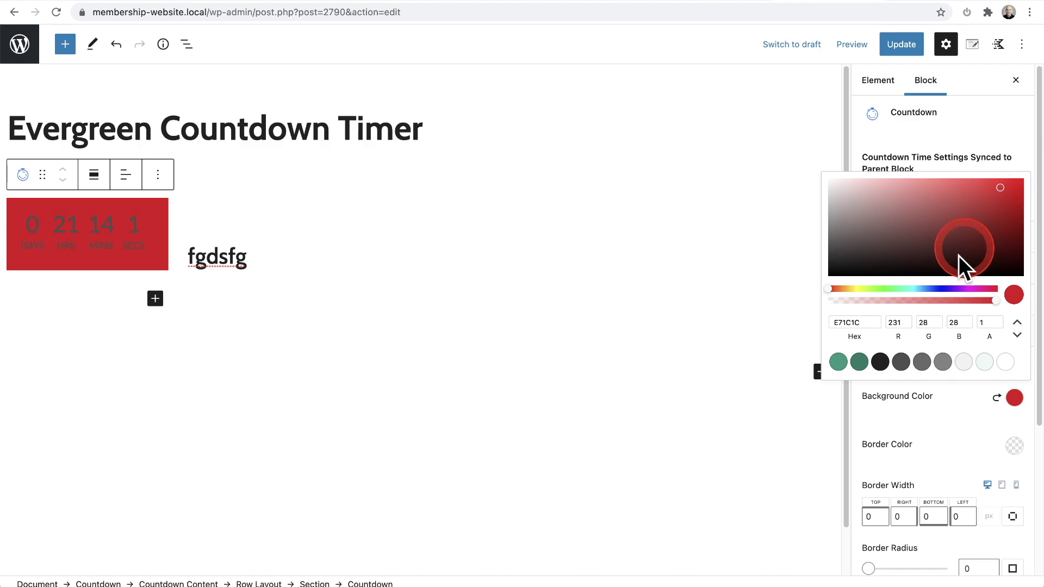
click(932, 412)
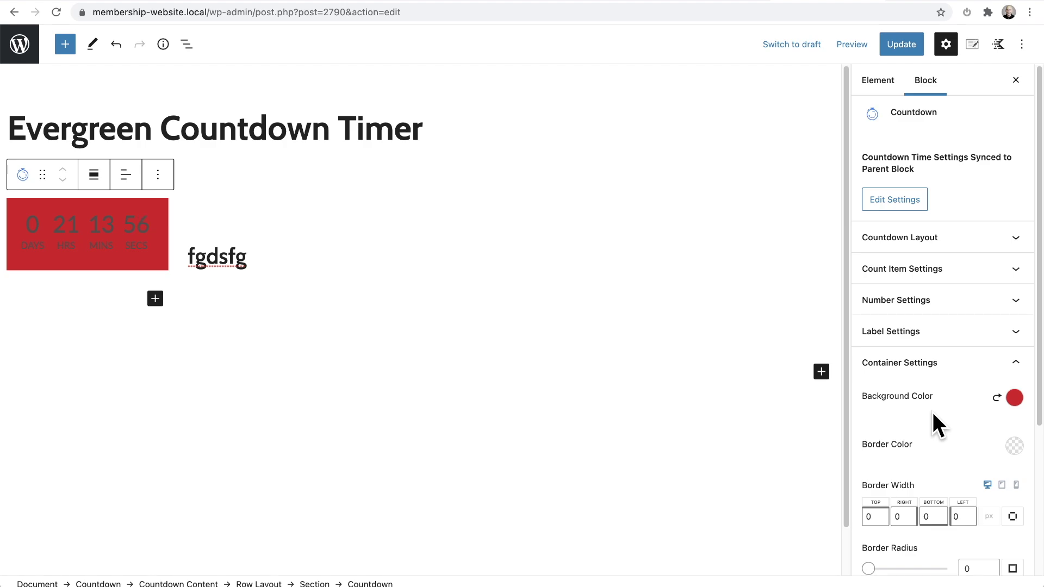
click(904, 397)
click(124, 236)
mouse_move(86, 244)
mouse_down()
mouse_move(478, 362)
mouse_move(925, 378)
mouse_move(886, 291)
mouse_move(848, 274)
mouse_move(885, 272)
mouse_move(874, 270)
mouse_up()
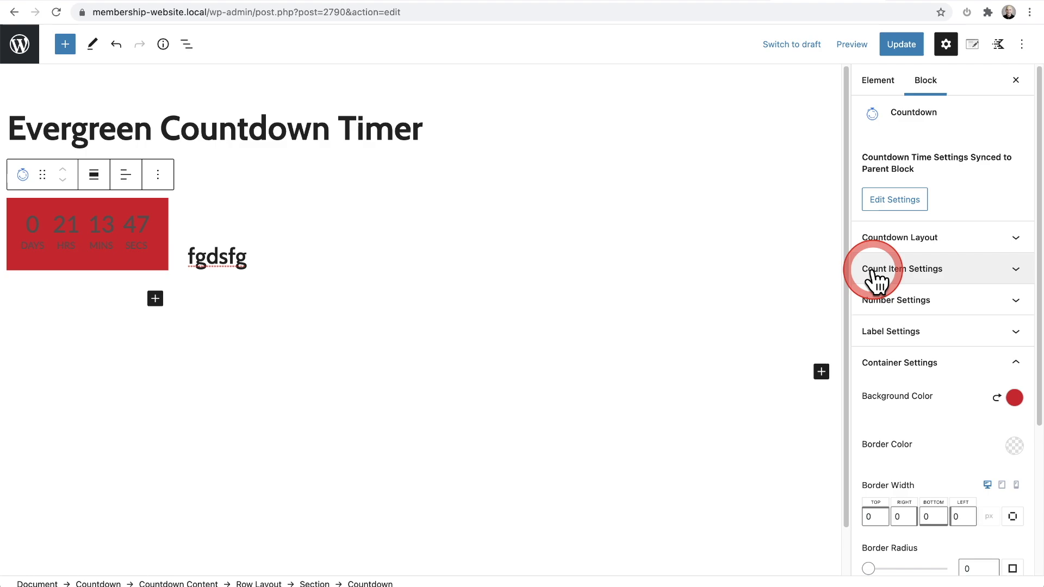
- Set the countdown numbers colour to white in Number Settings
click(886, 303)
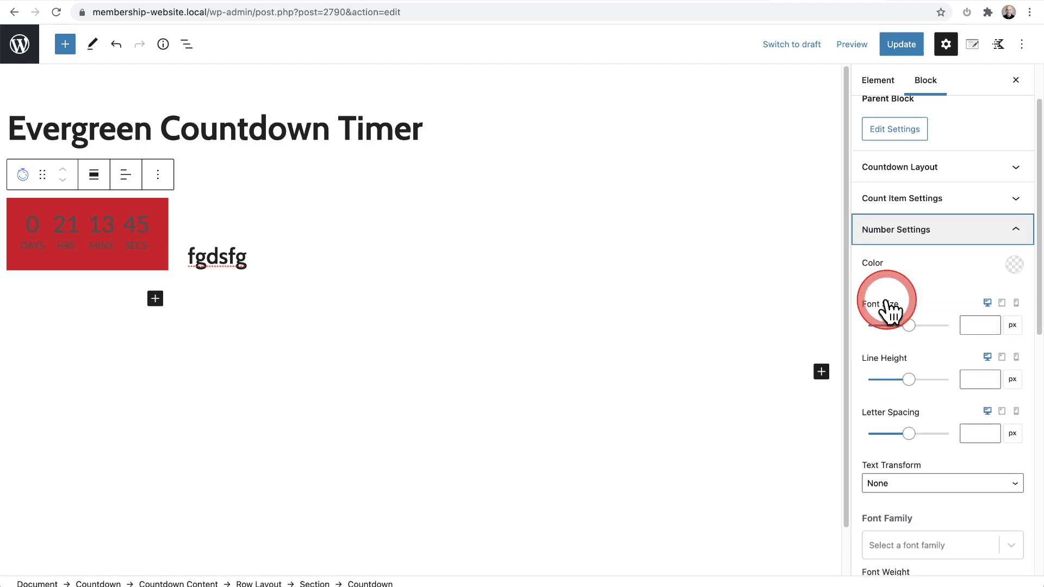
click(1015, 266)
click(1005, 230)
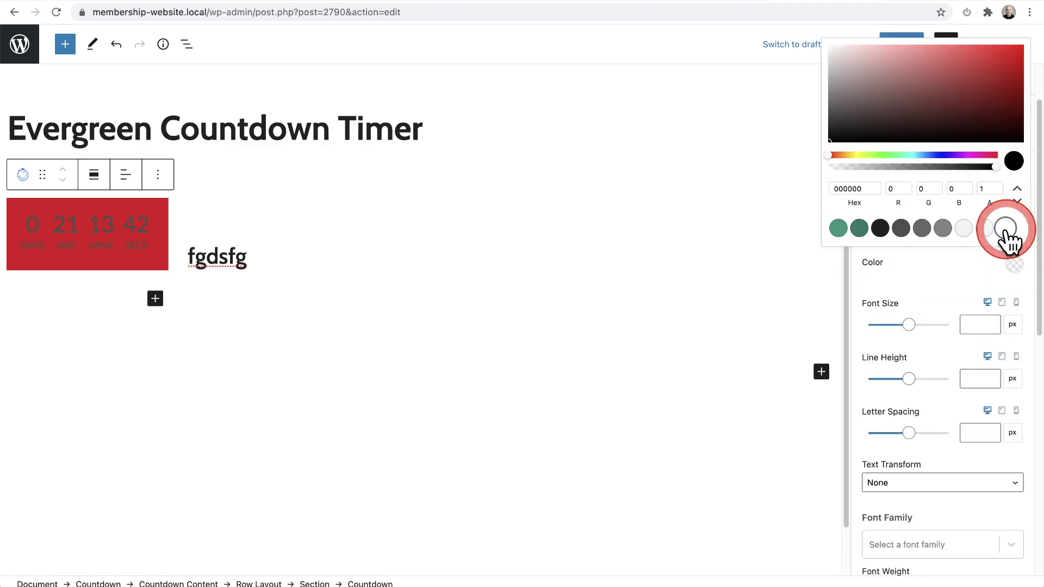
click(963, 264)
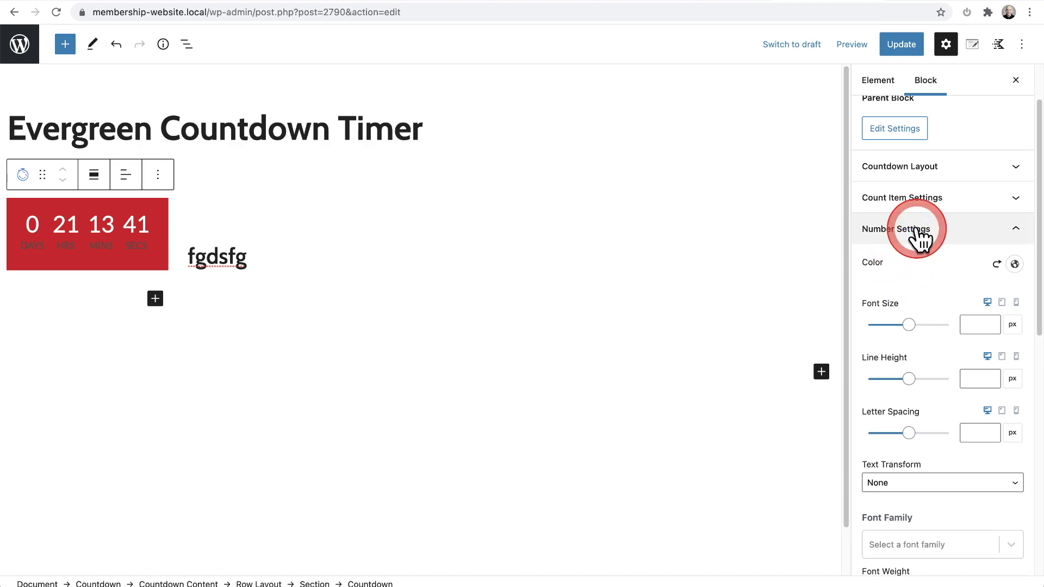
click(919, 231)
- Set the DAYS, HRS, MINS and SECS labels colour to white in Label Settings
click(907, 272)
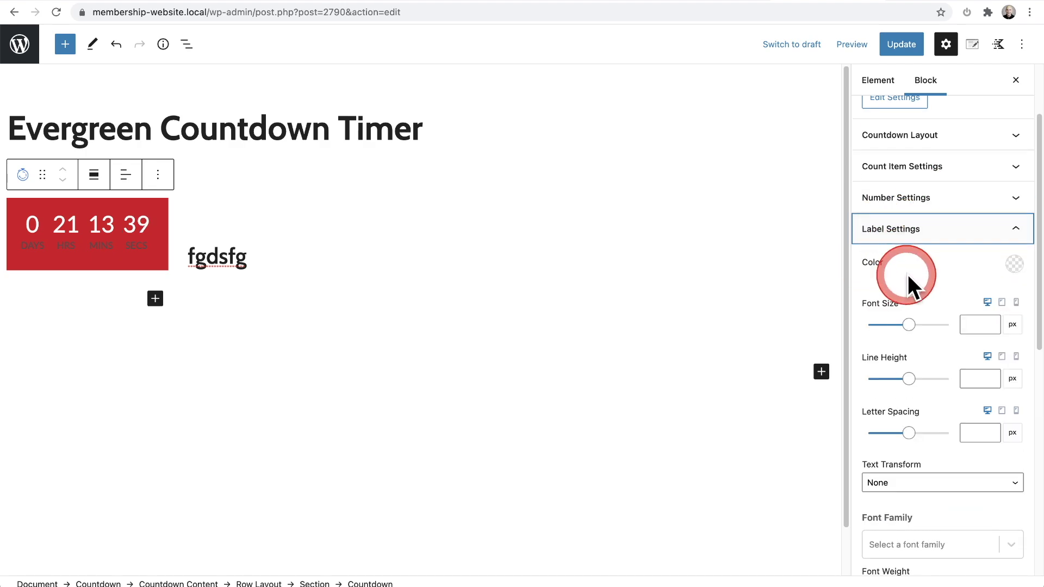
click(1001, 262)
click(1005, 229)
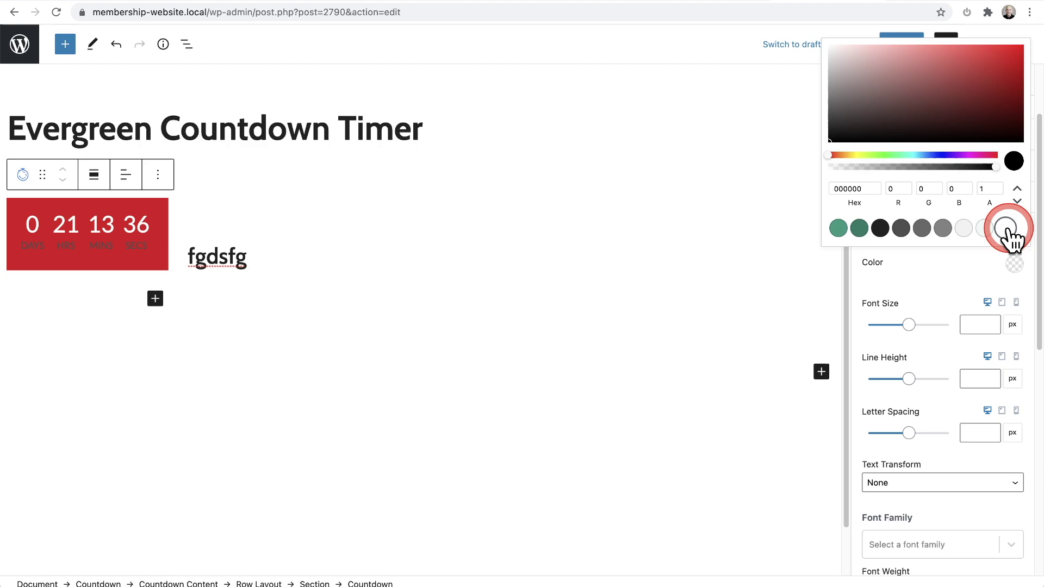
click(913, 267)
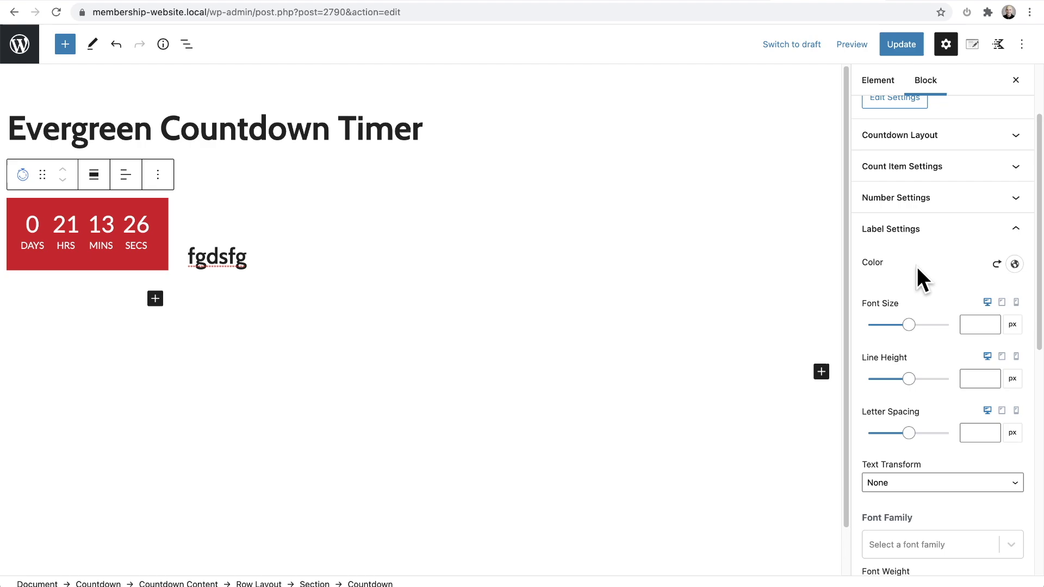
click(864, 285)
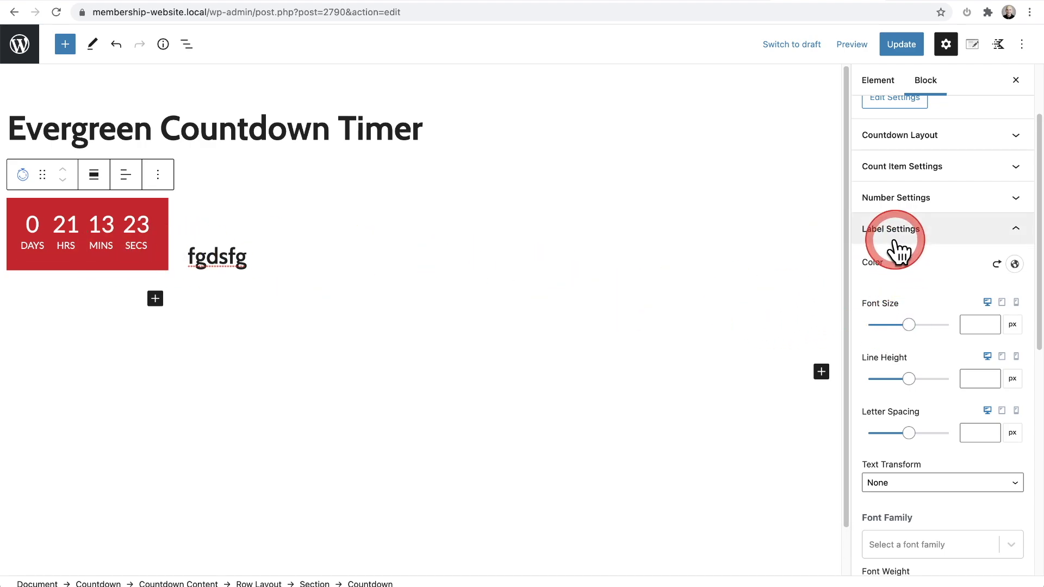
- Set the countdown label font size to 10
click(973, 324)
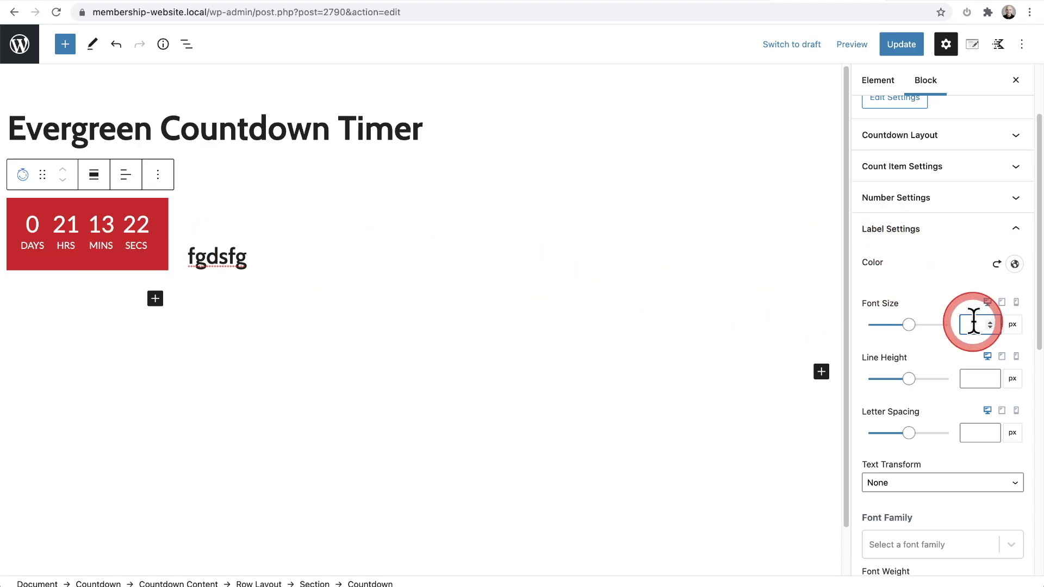
text(10)
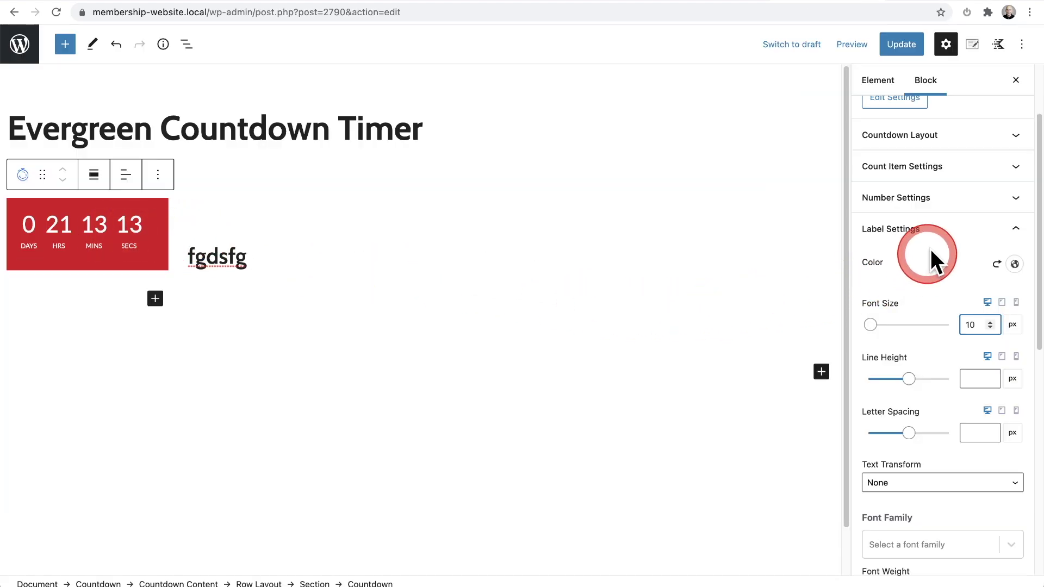
click(932, 228)
- Set the countdown number font size to 22 px
click(931, 201)
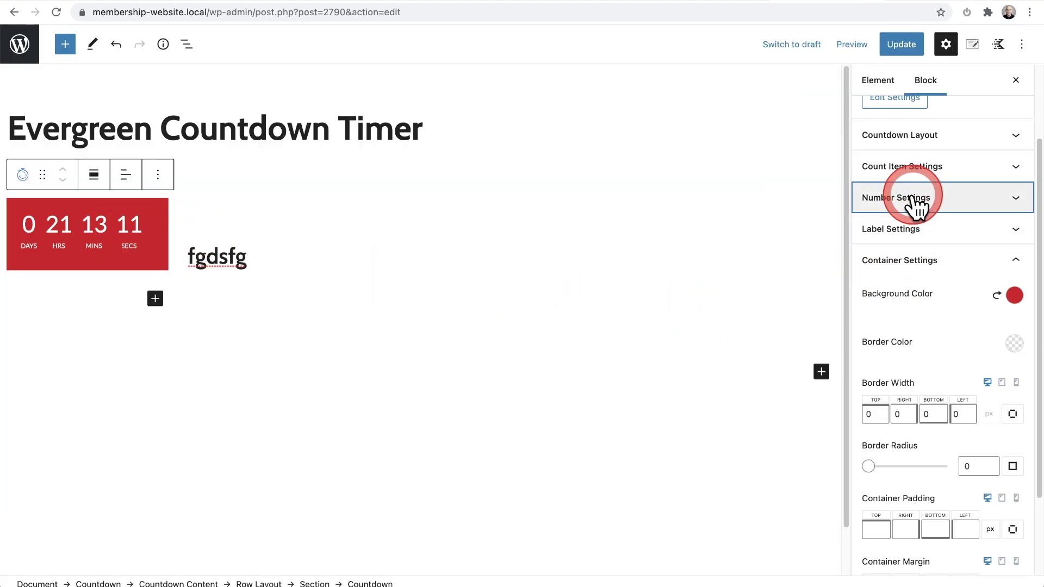
click(965, 291)
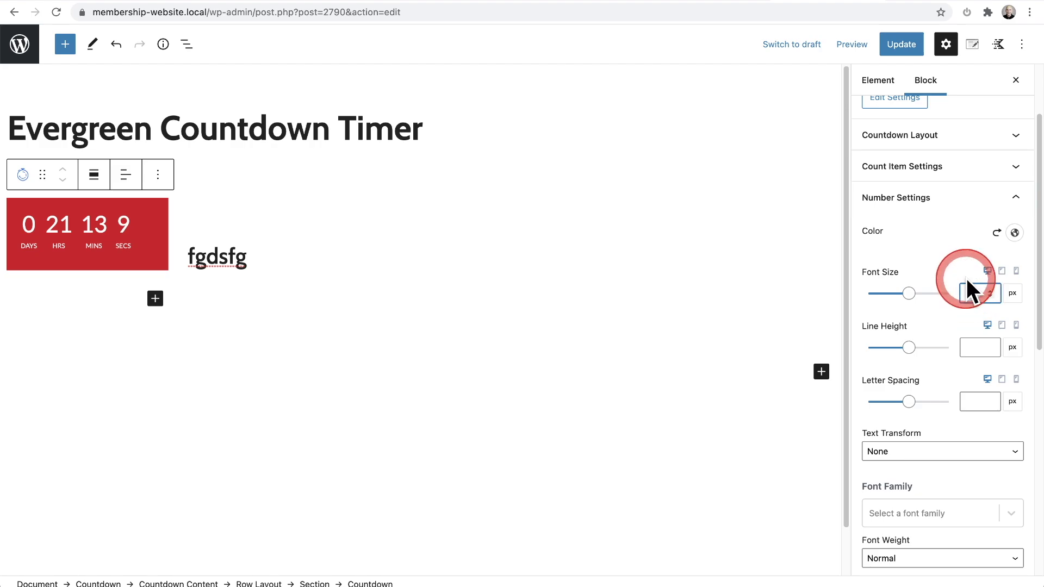
text(20)
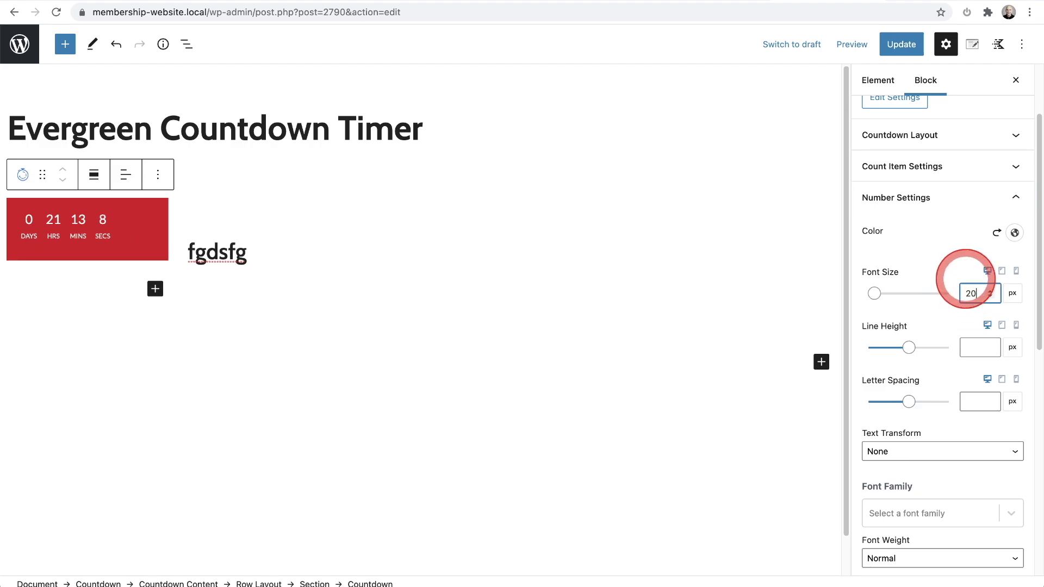
click(990, 290)
click(990, 290)
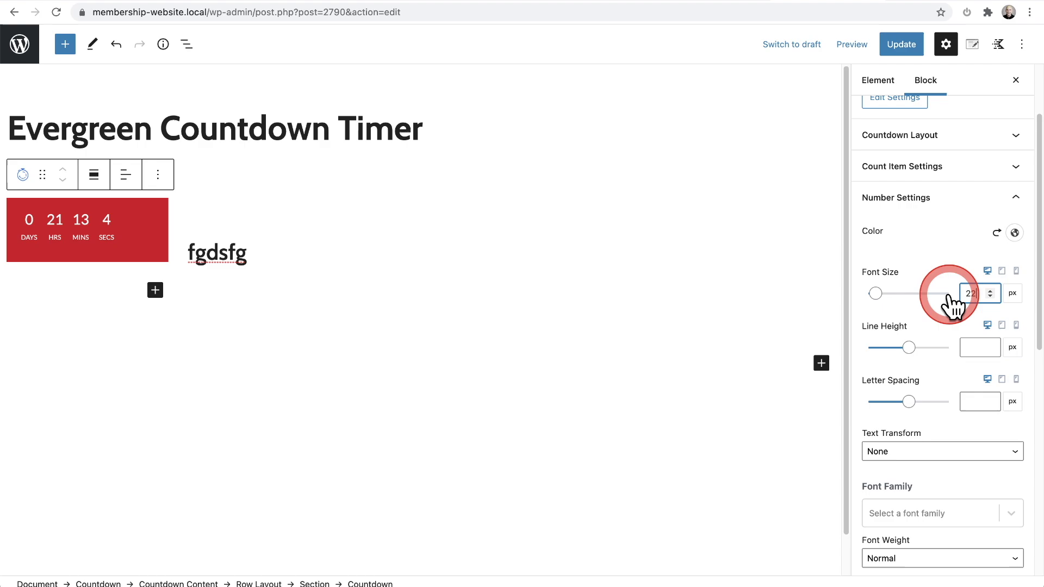
scroll(927, 314, down, 5)
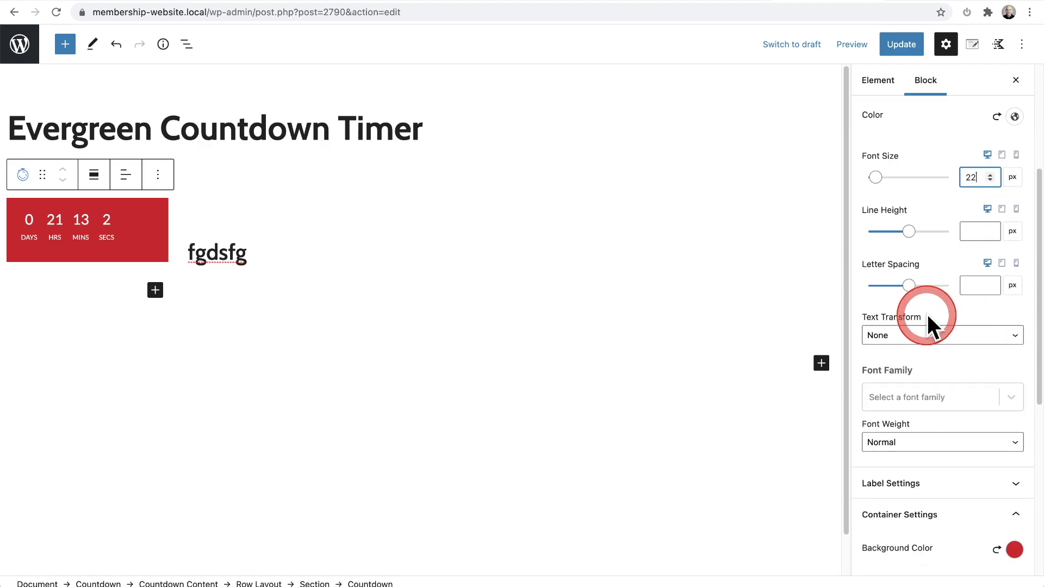
scroll(928, 314, up, 6)
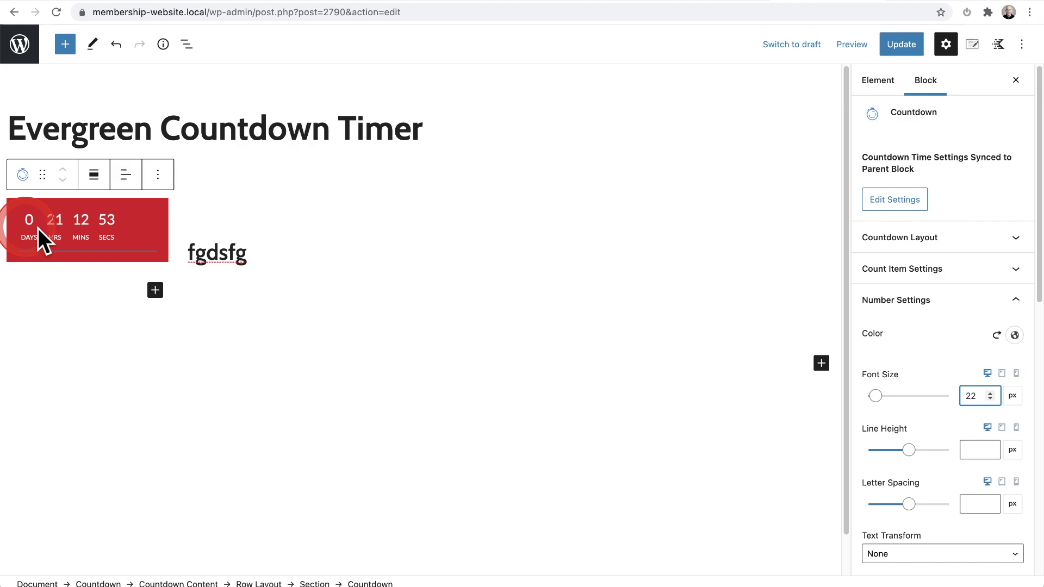
- Show every countdown unit with two digits and centre the numbers in the red block
click(892, 239)
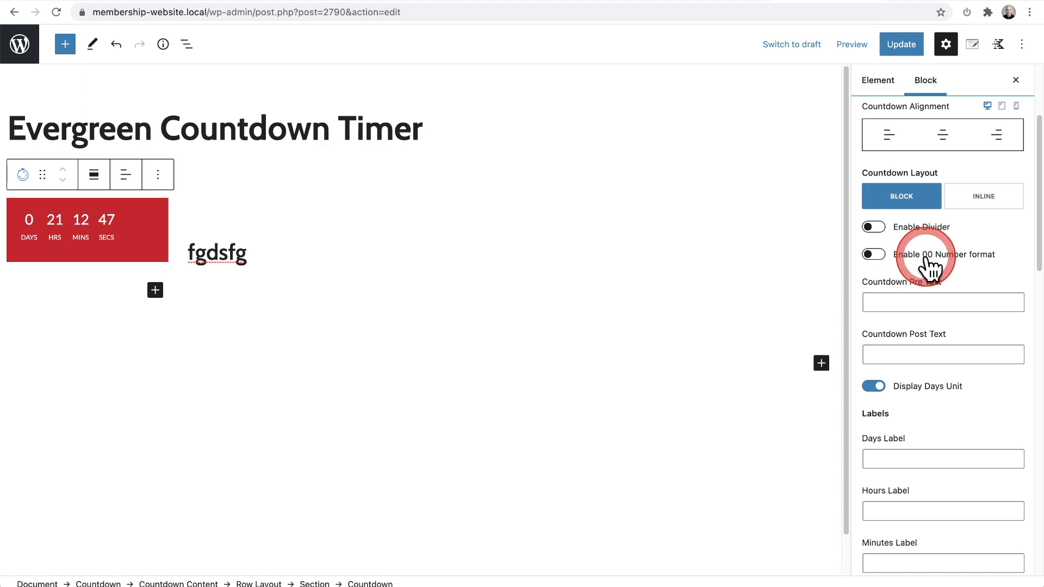
click(874, 255)
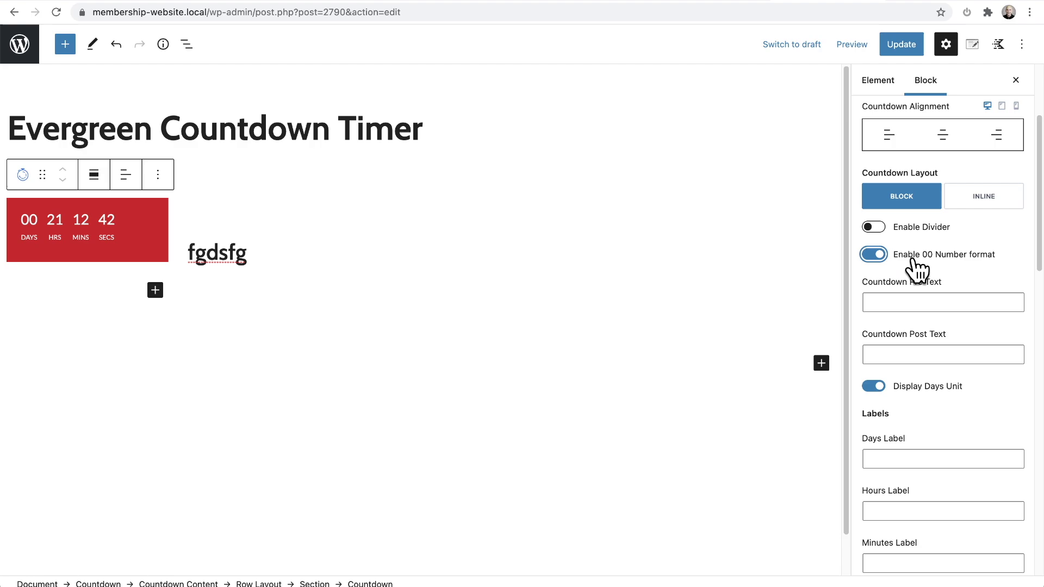
click(386, 226)
click(117, 212)
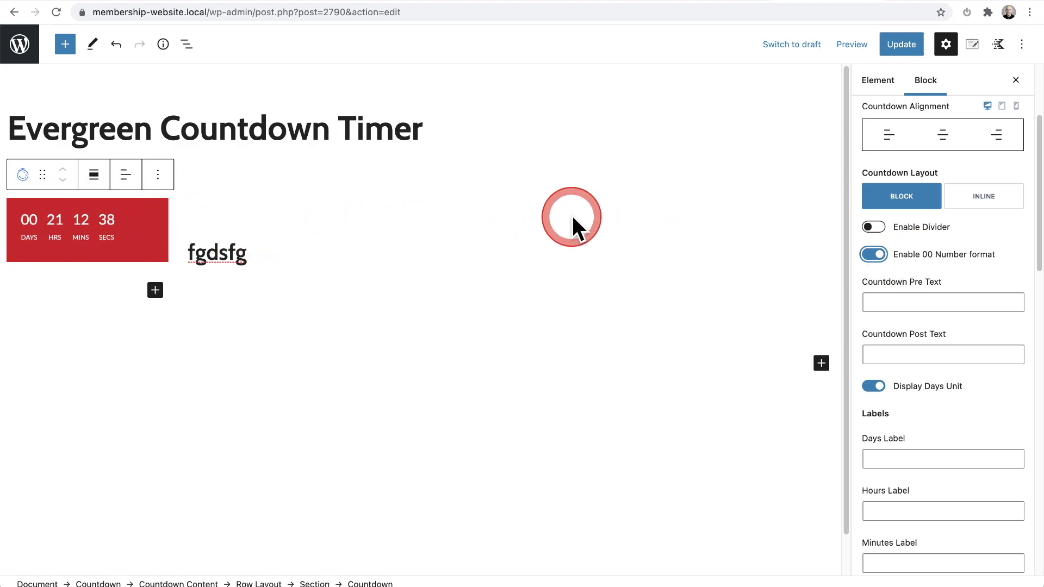
click(944, 136)
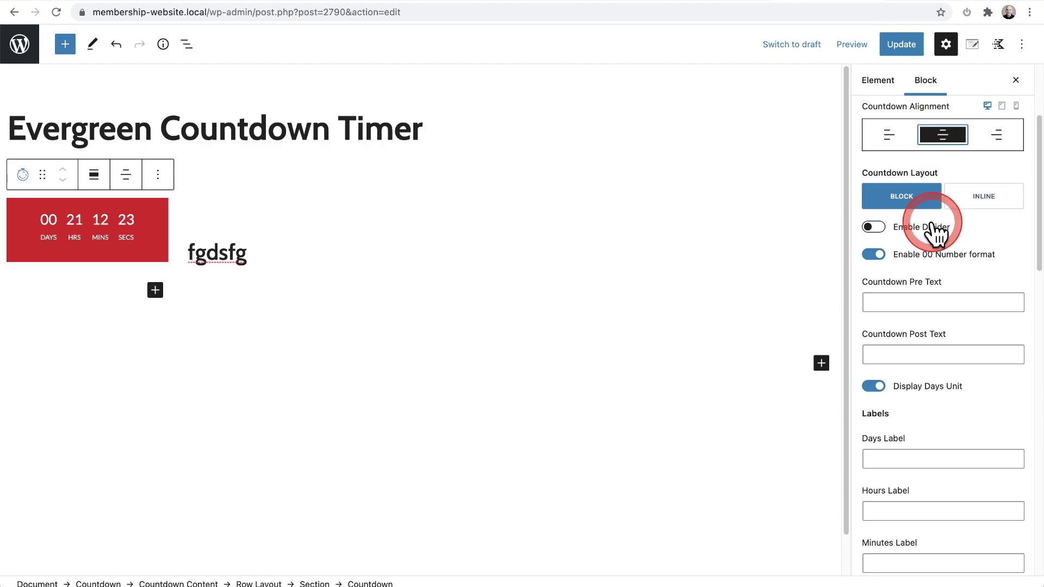
- Try dividers between the numbers, remove them again, and start editing the days label
click(872, 227)
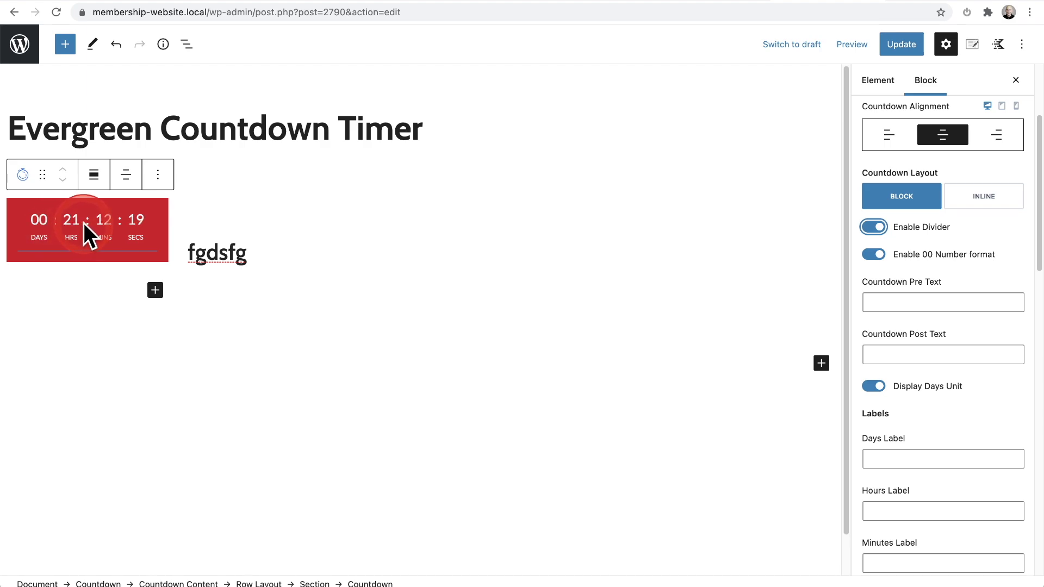
click(875, 227)
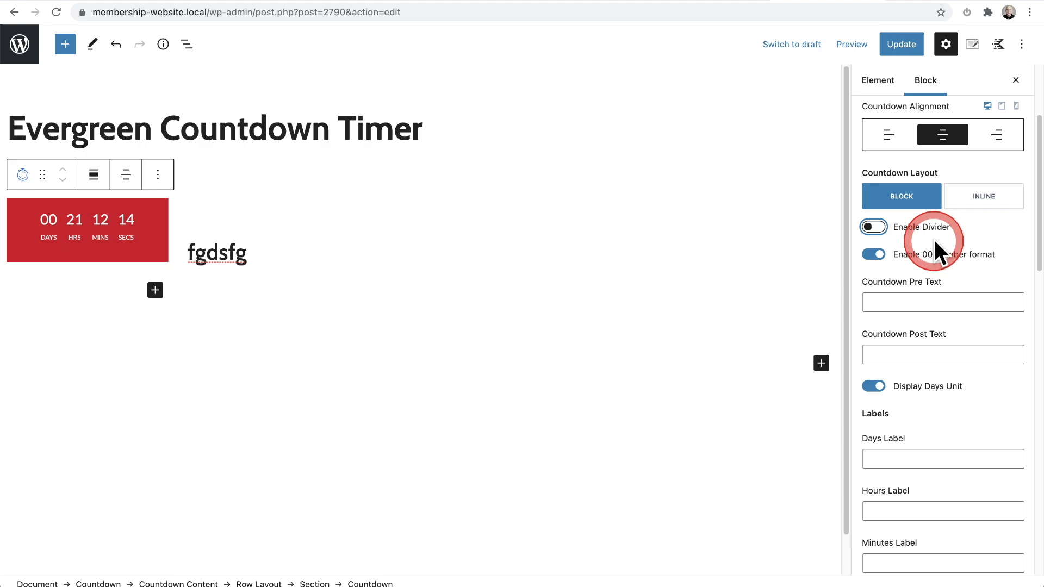
scroll(935, 240, down, 5)
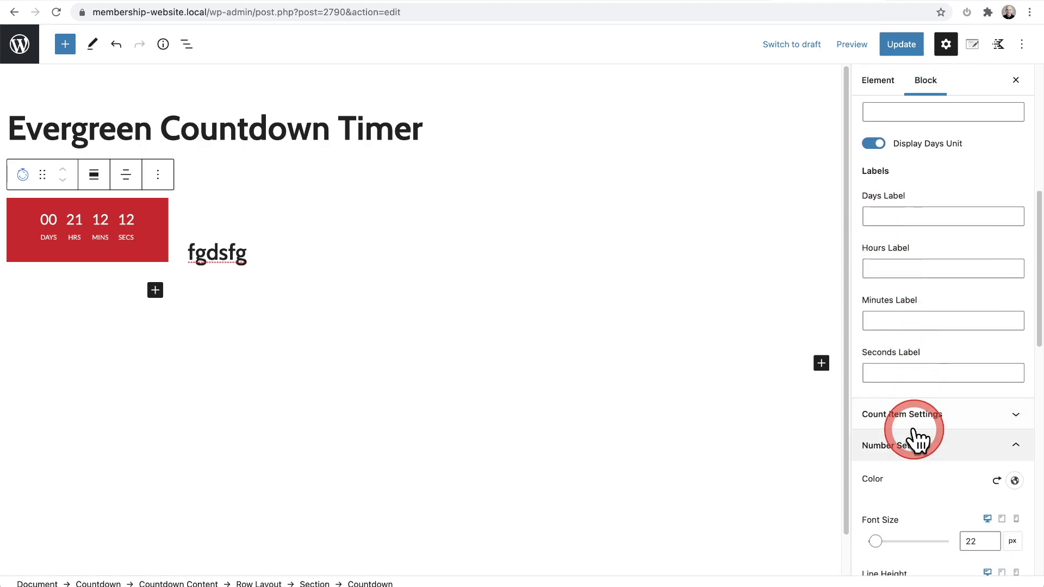
click(897, 217)
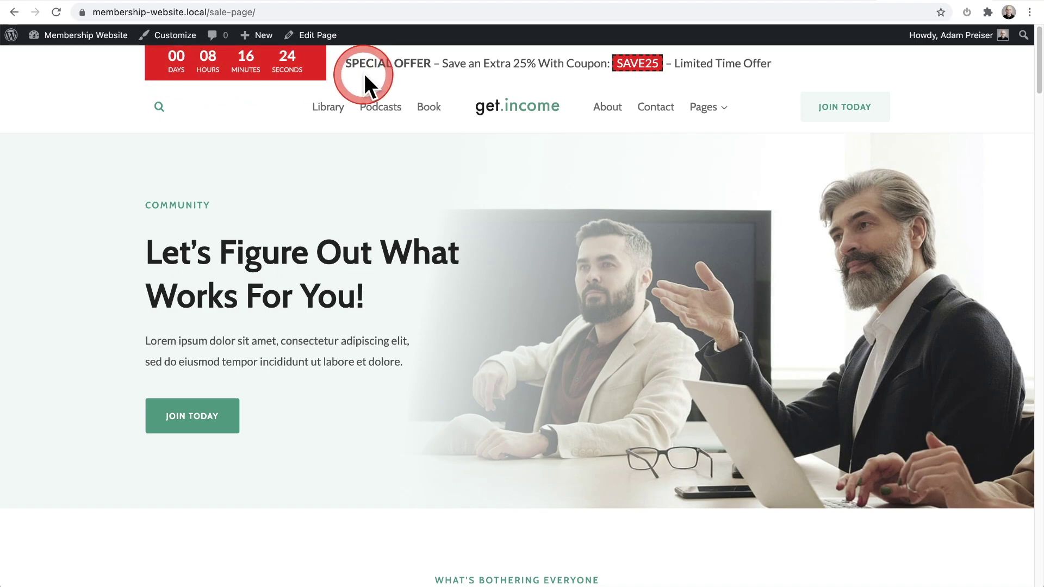
- Return to the editor and collapse Countdown Layout to reveal Number Settings
click(797, 1)
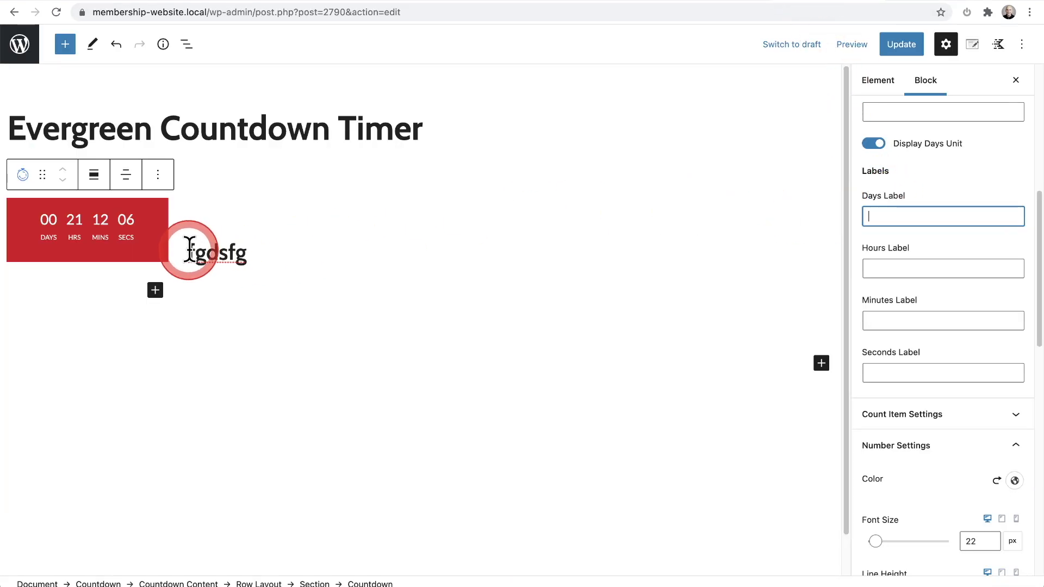
click(257, 246)
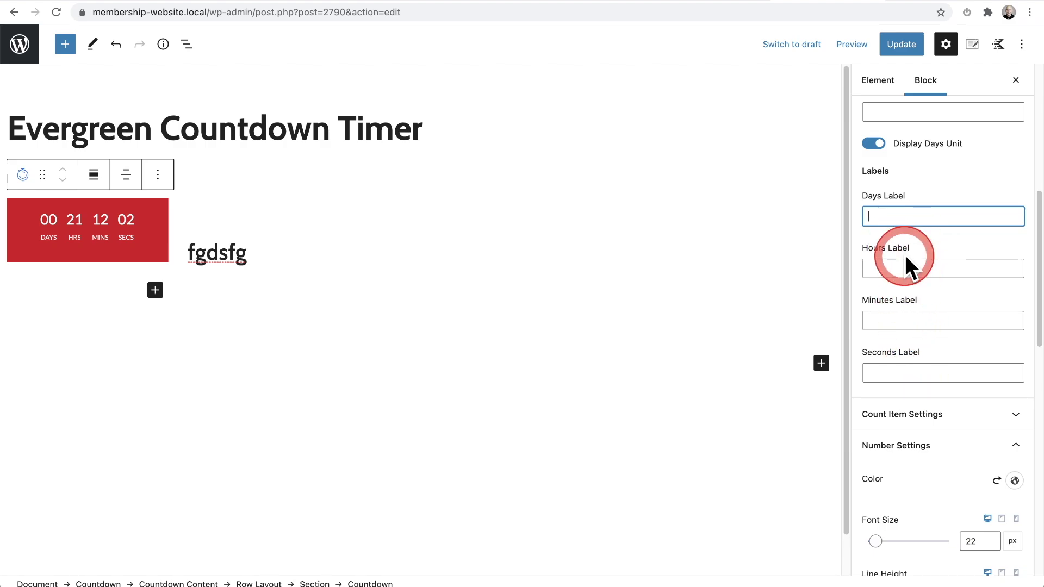
scroll(911, 268, up, 5)
scroll(919, 263, up, 3)
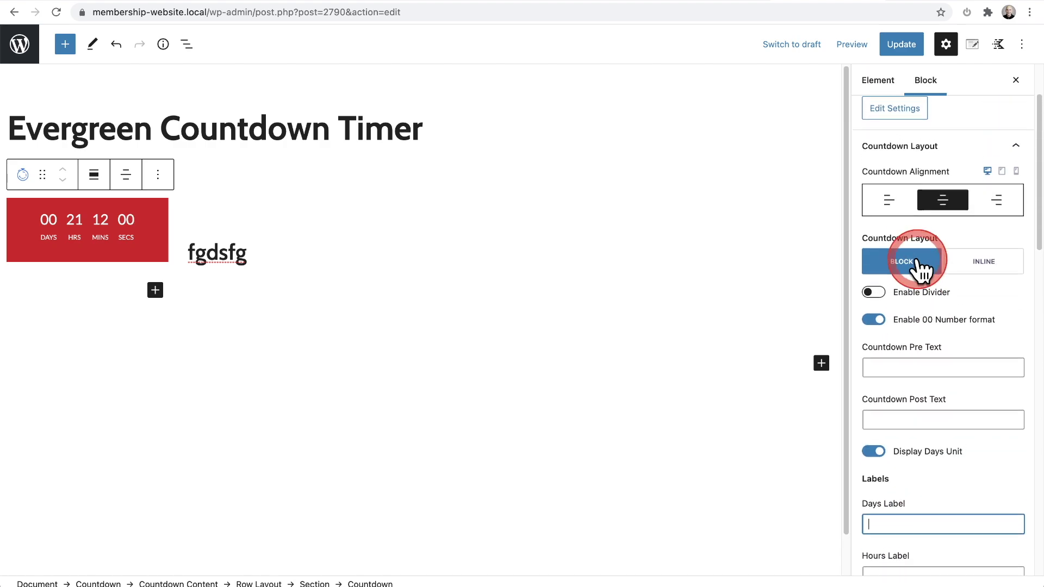
click(923, 198)
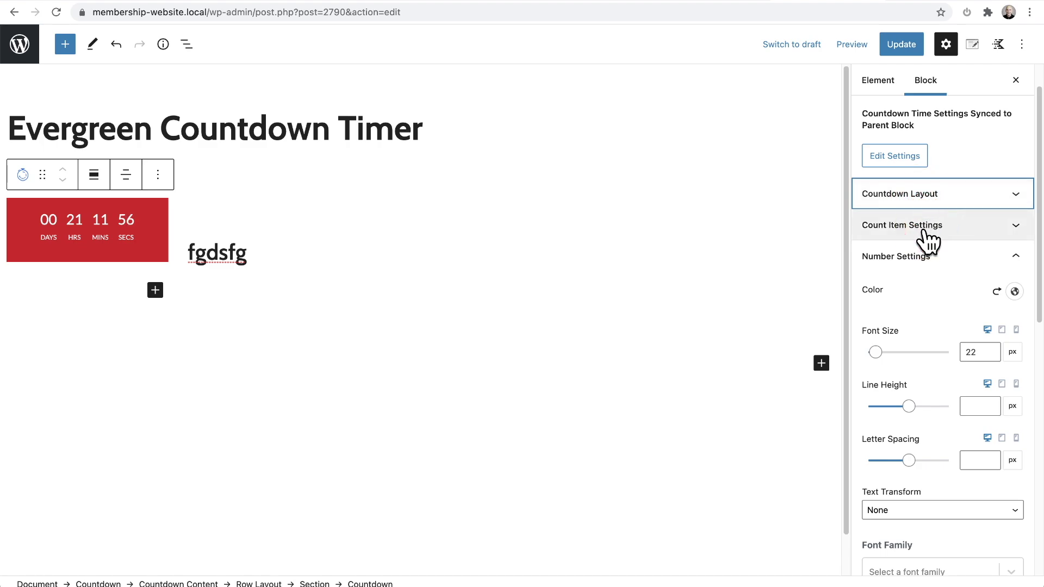
- Set the countdown numbers' font weight to Bold
click(131, 265)
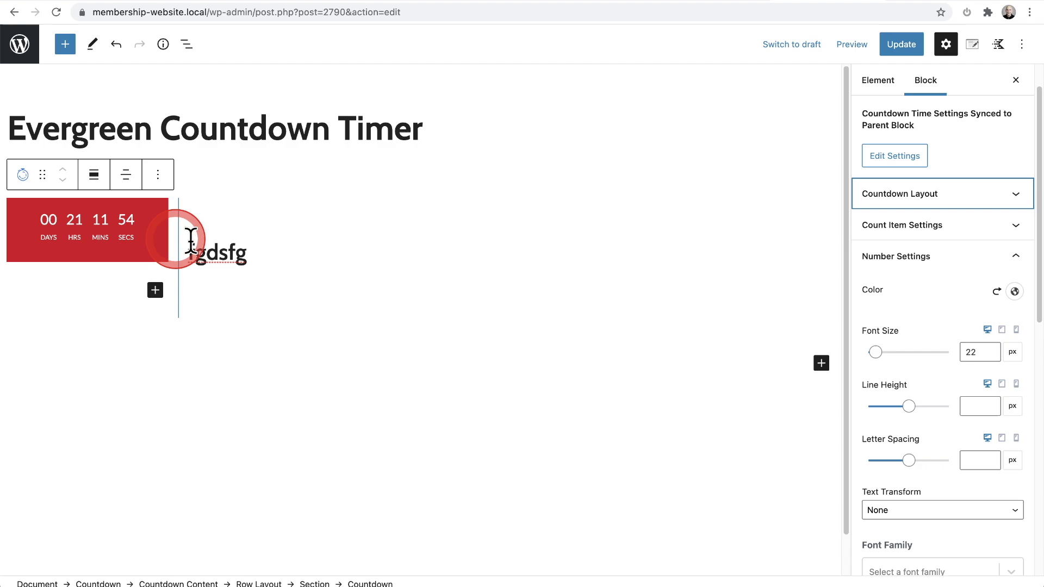
click(919, 267)
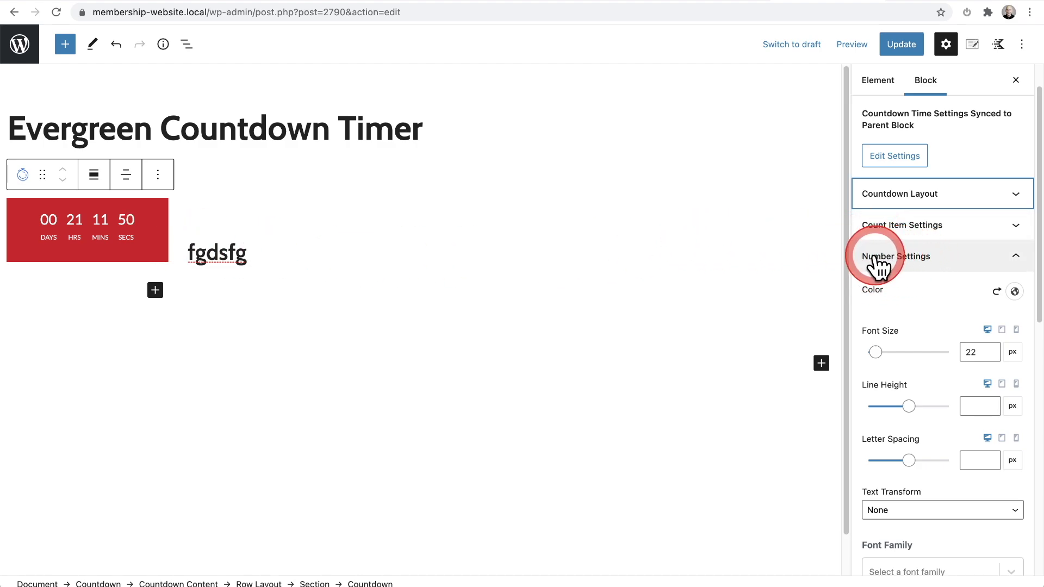
scroll(918, 268, down, 5)
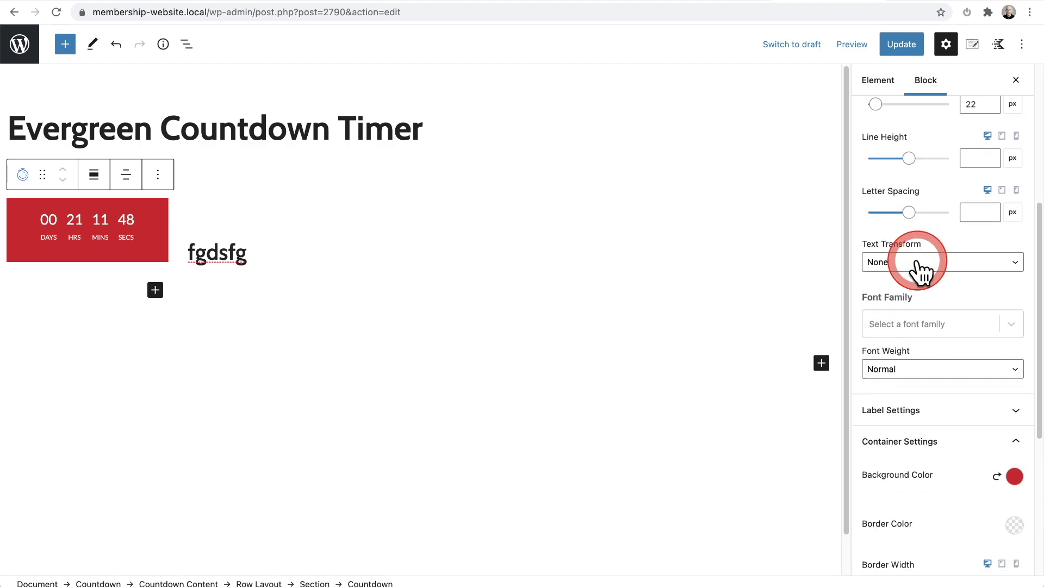
scroll(919, 268, down, 1)
click(898, 314)
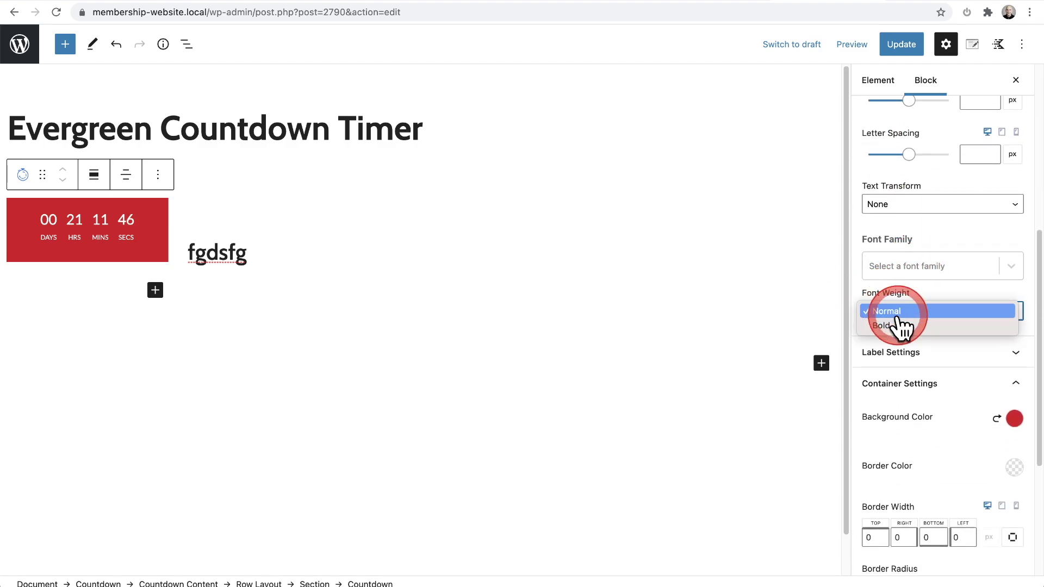
click(903, 331)
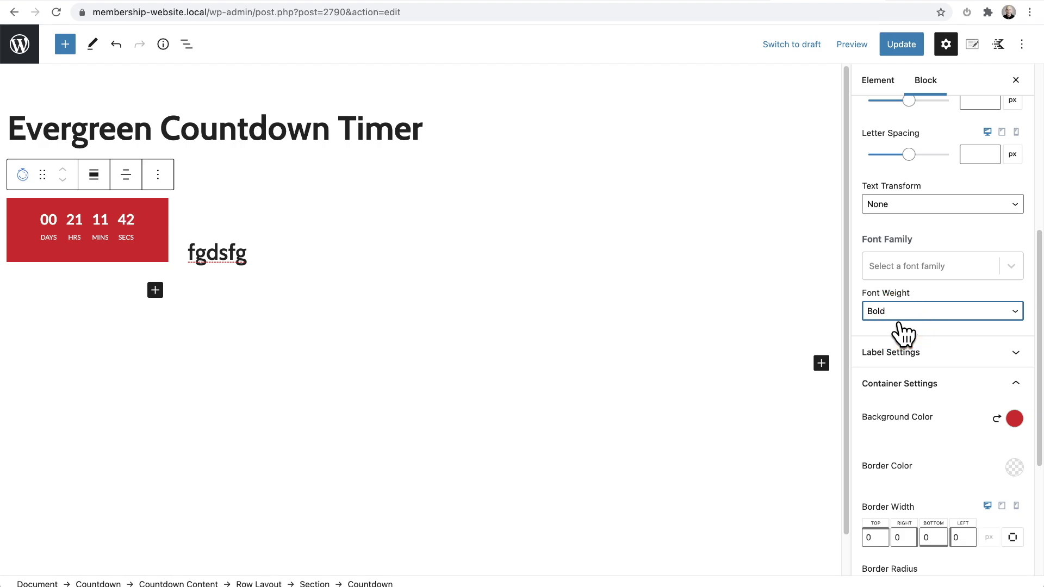
- Select the enclosing parent Countdown block
click(947, 323)
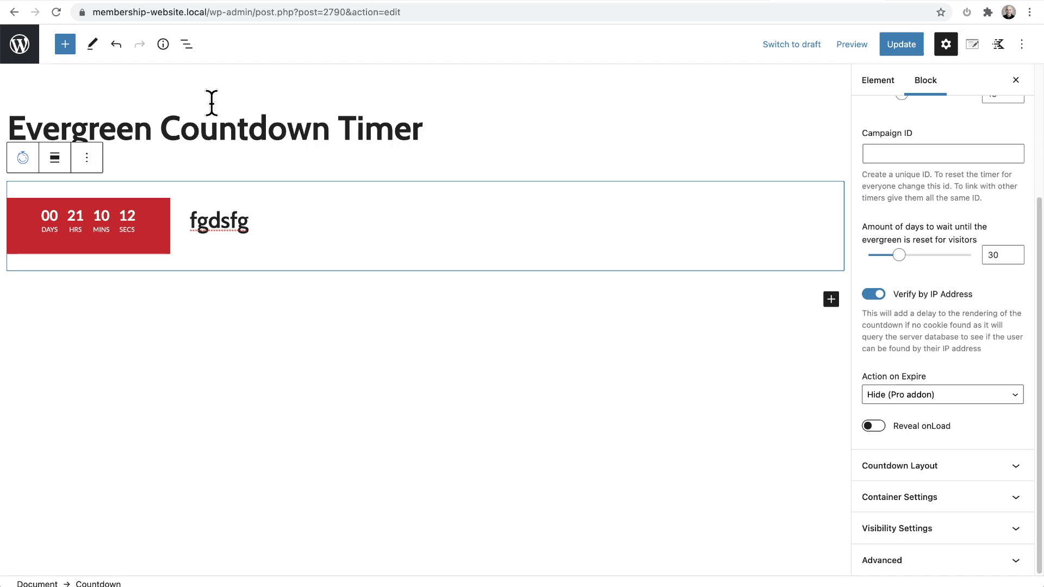
click(211, 107)
click(218, 185)
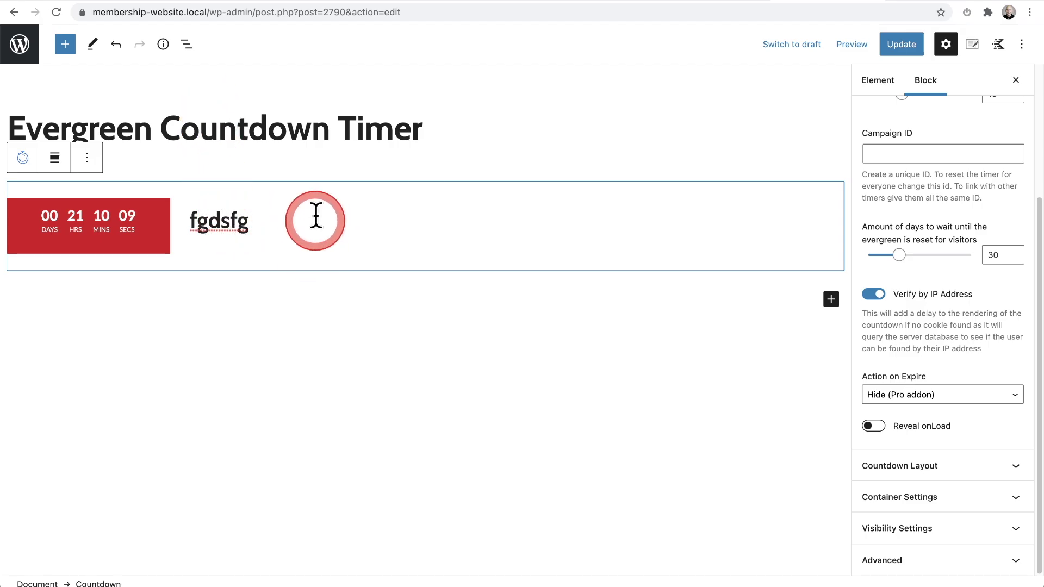
- Replace fgdsfg with the sale banner's 'SPECIAL OFFER – Save an Extra 25% With Coupon: SAVE25 – Limited Time Offer'
click(950, 5)
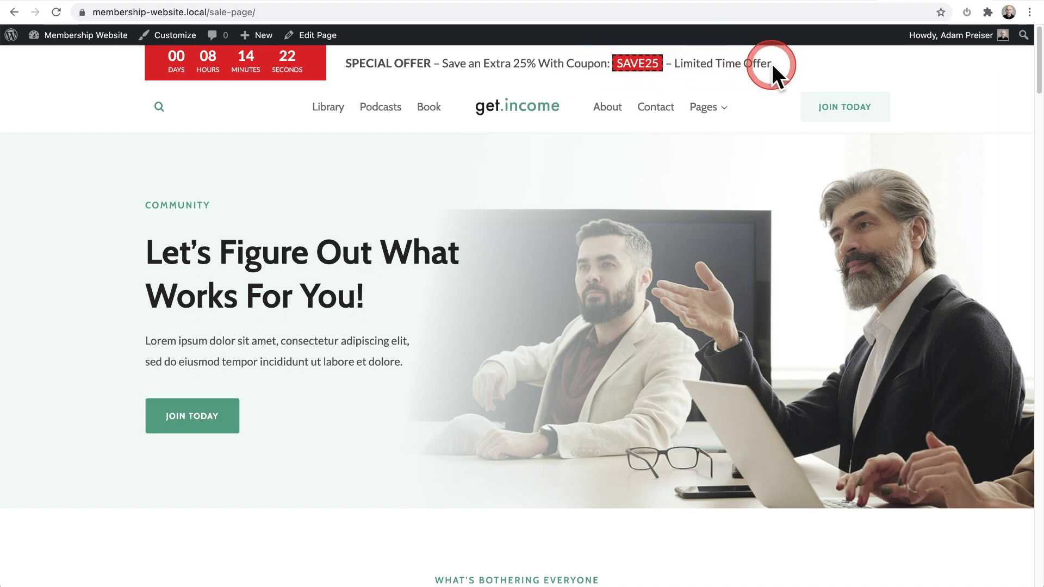
drag(772, 64, 345, 64)
key(super+c)
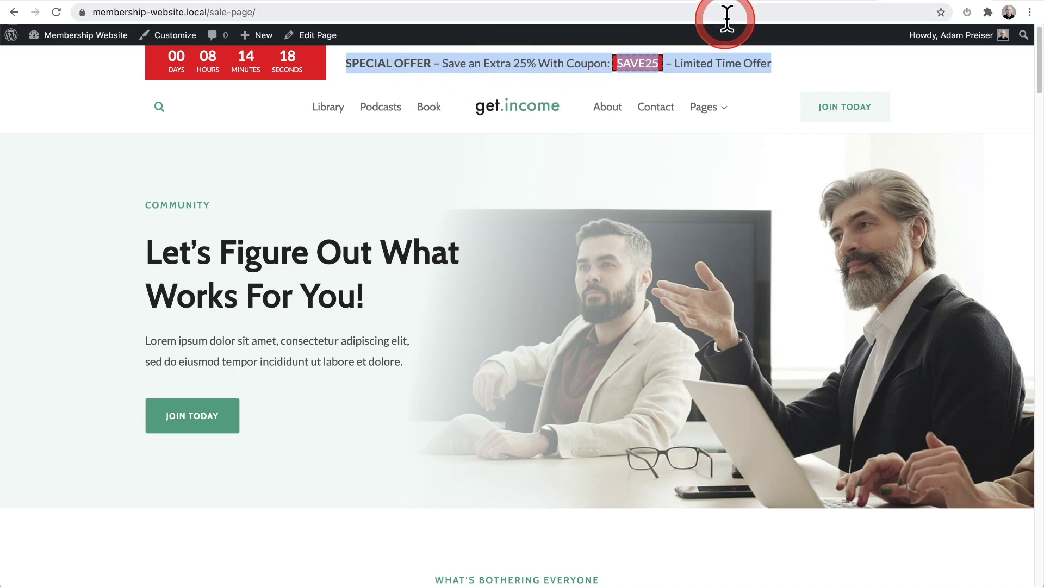
click(754, 4)
click(265, 233)
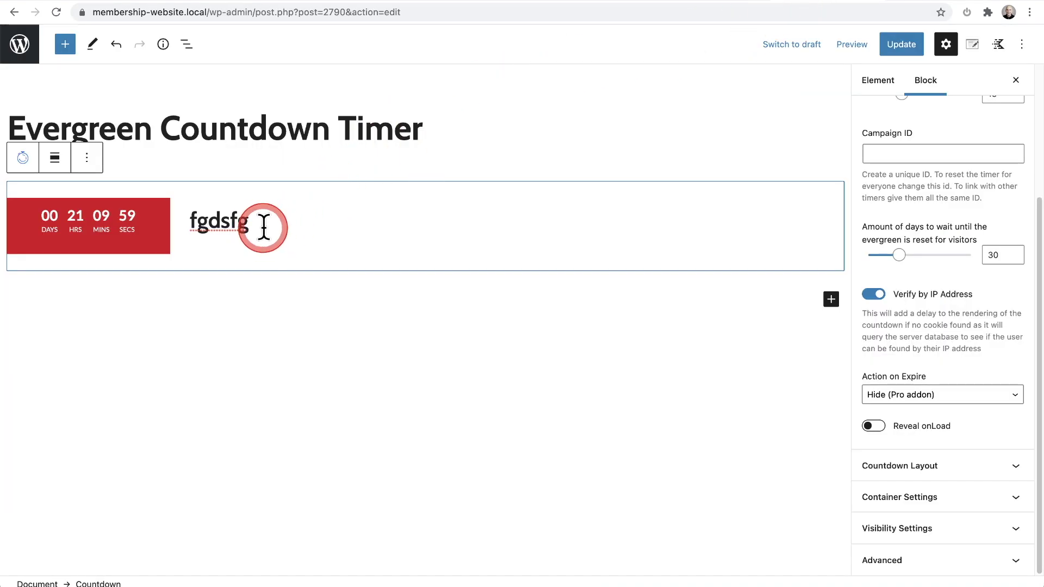
double_click(264, 230)
key(BackSpace)
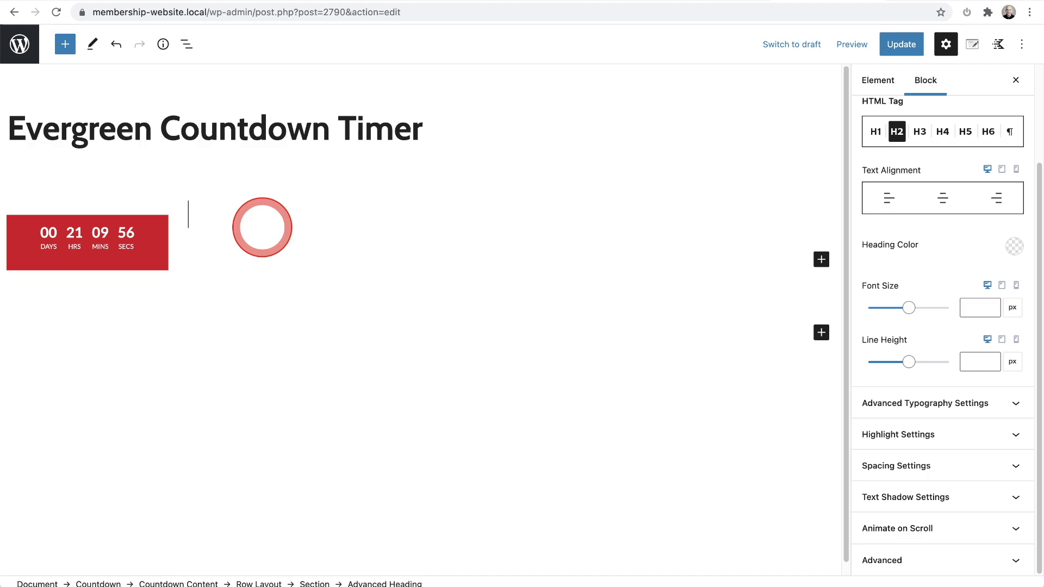
key(super+v)
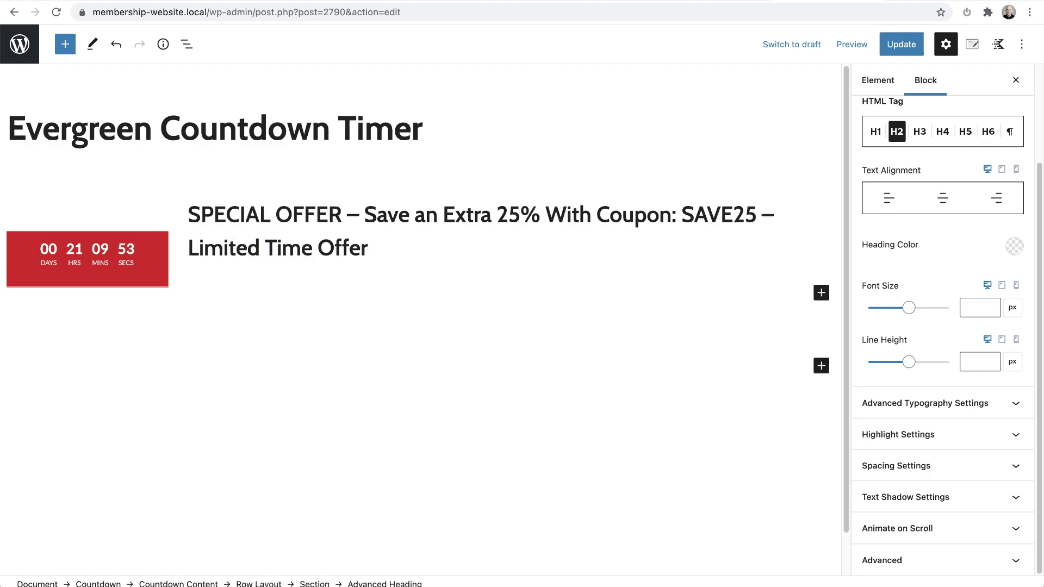
scroll(921, 209, up, 5)
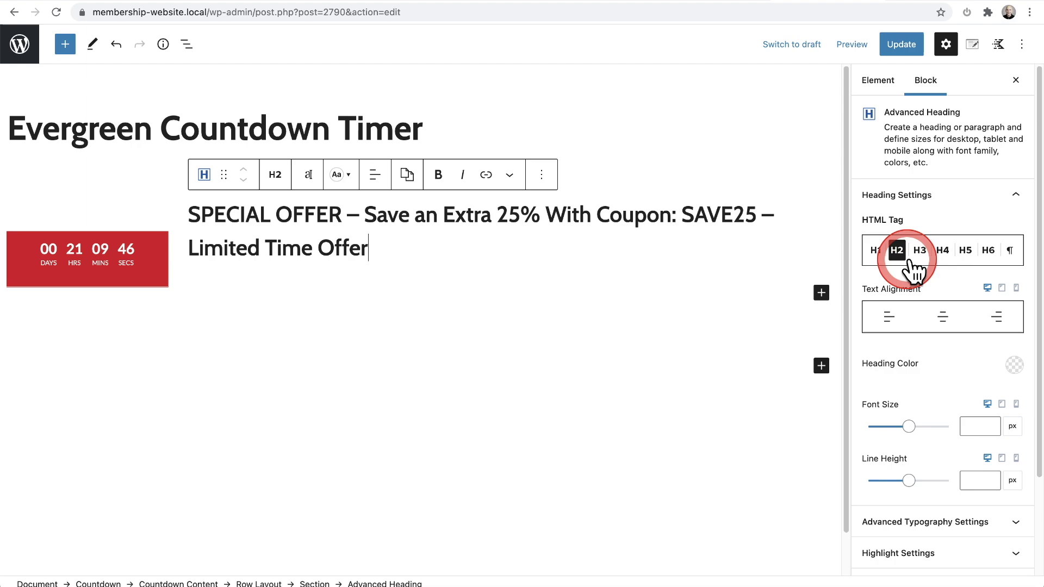
- Change the offer heading to the ¶ paragraph tag and bold the words SPECIAL OFFER
click(1011, 251)
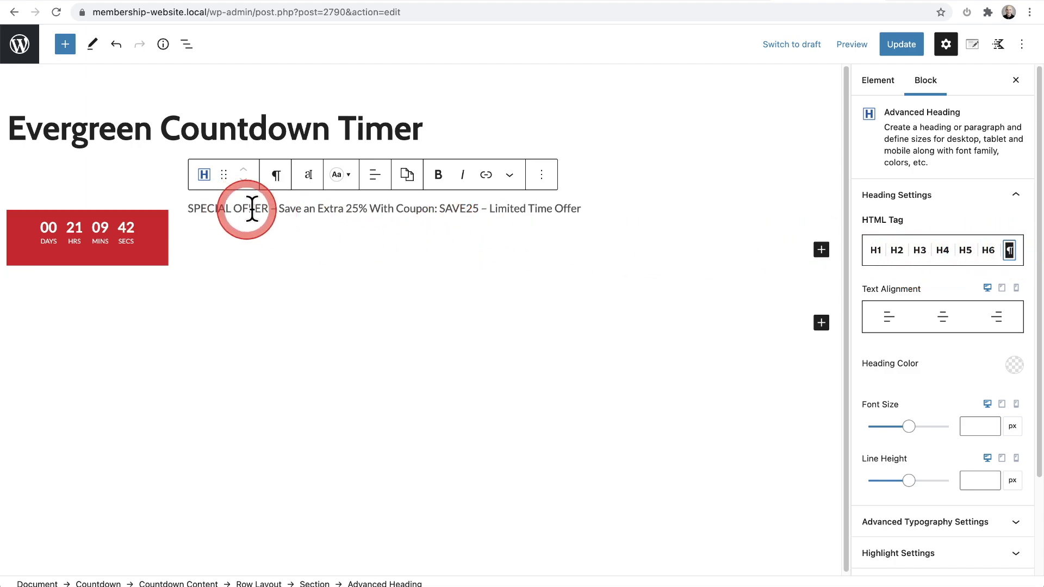
drag(269, 209, 187, 209)
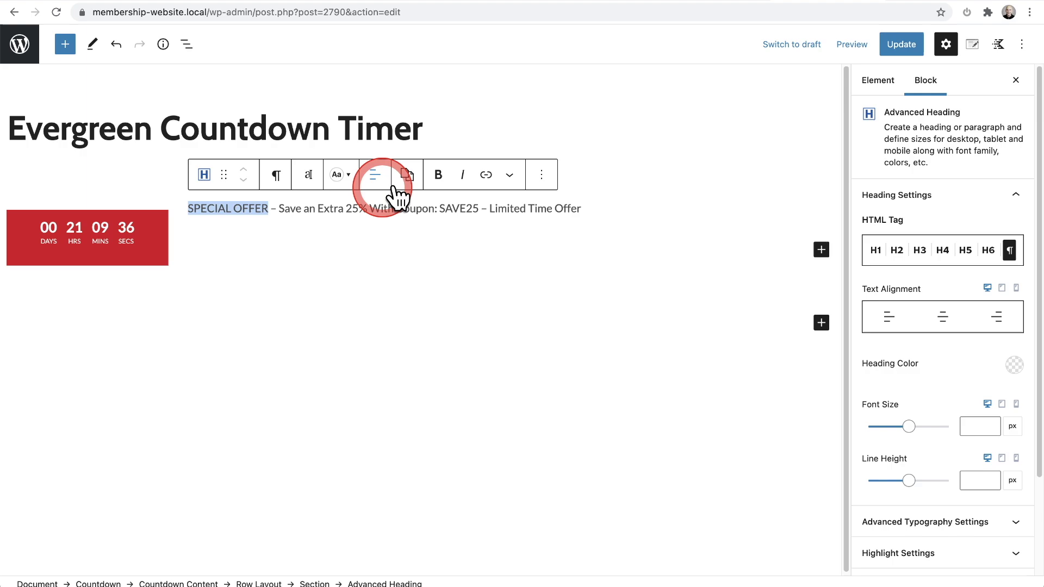
click(437, 177)
click(361, 207)
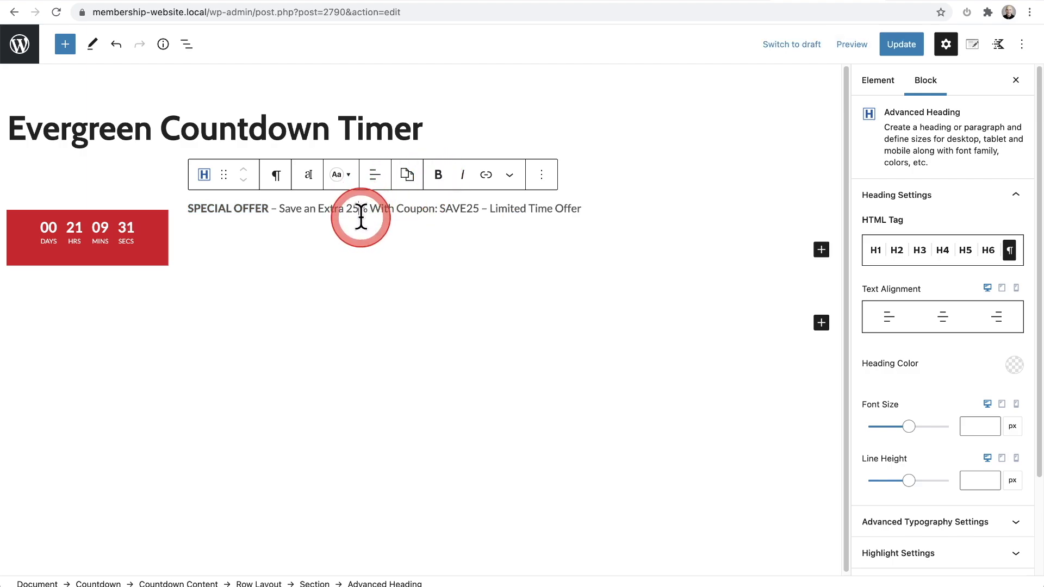
- Compare the formatted offer line against the live sale page banner
click(900, 11)
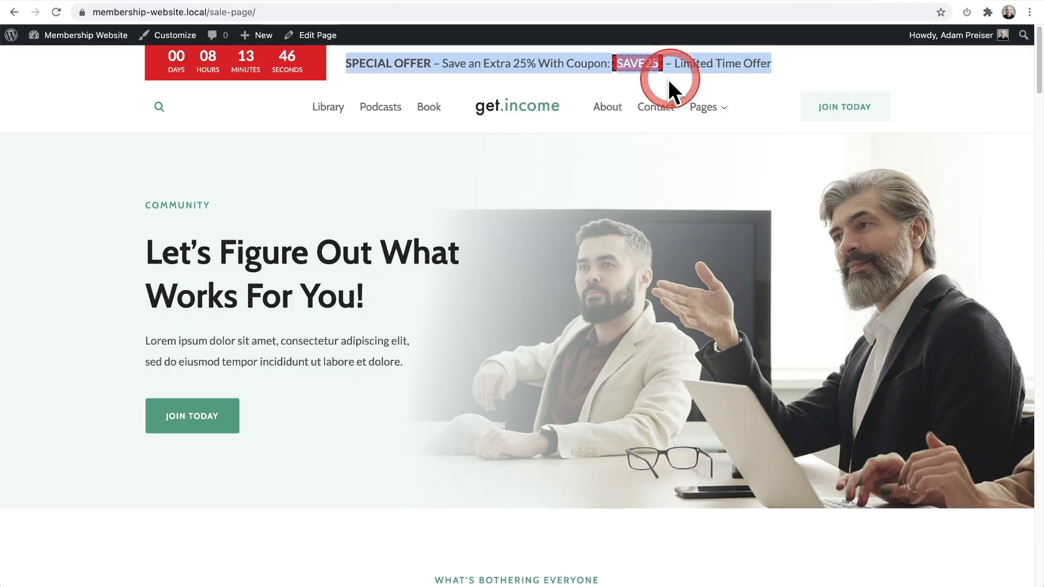
click(639, 65)
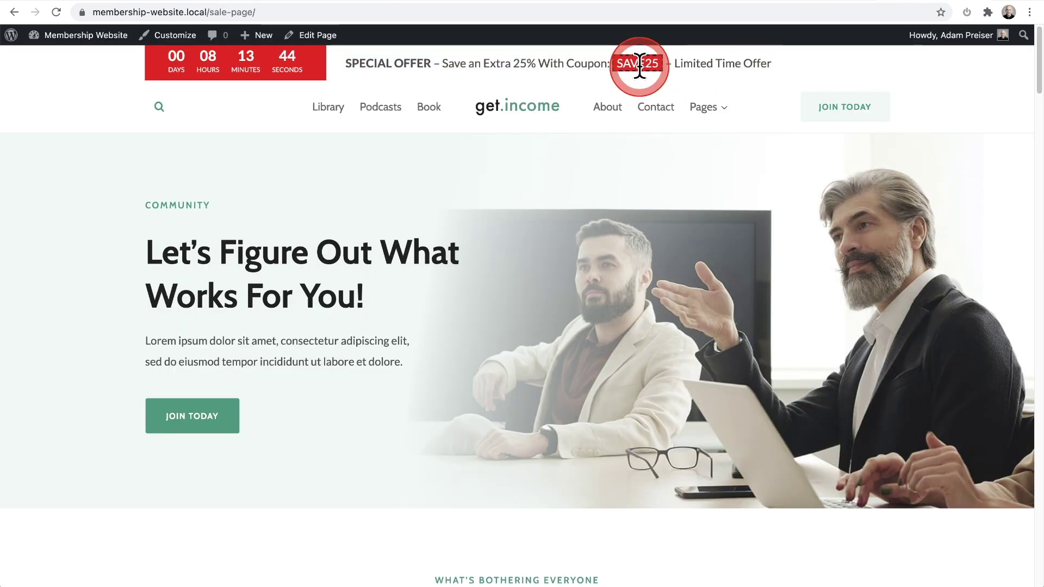
click(818, 2)
click(330, 133)
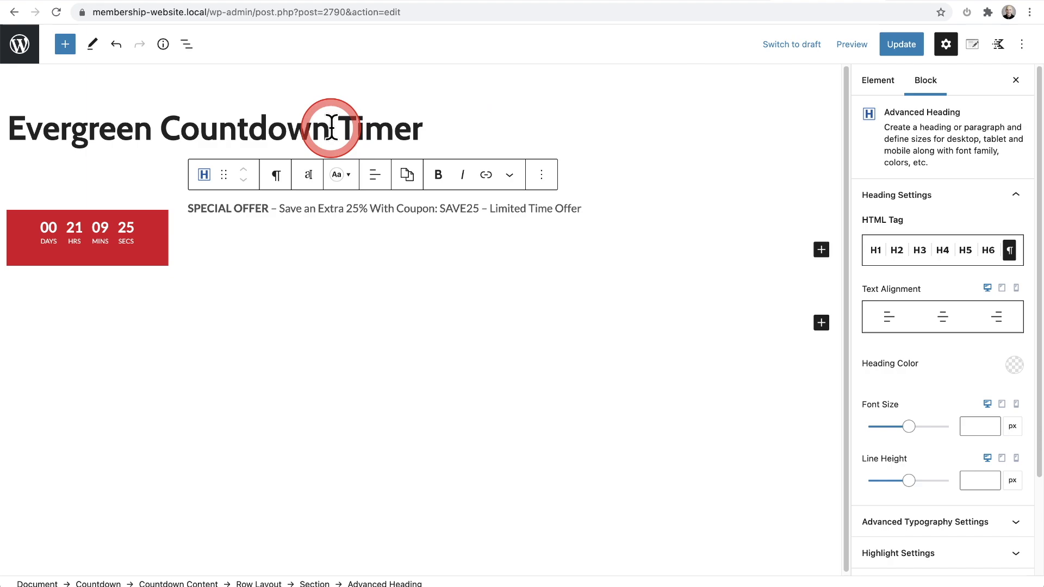
- Apply the Highlight format to the coupon code SAVE25
click(442, 209)
drag(441, 209, 479, 209)
click(508, 175)
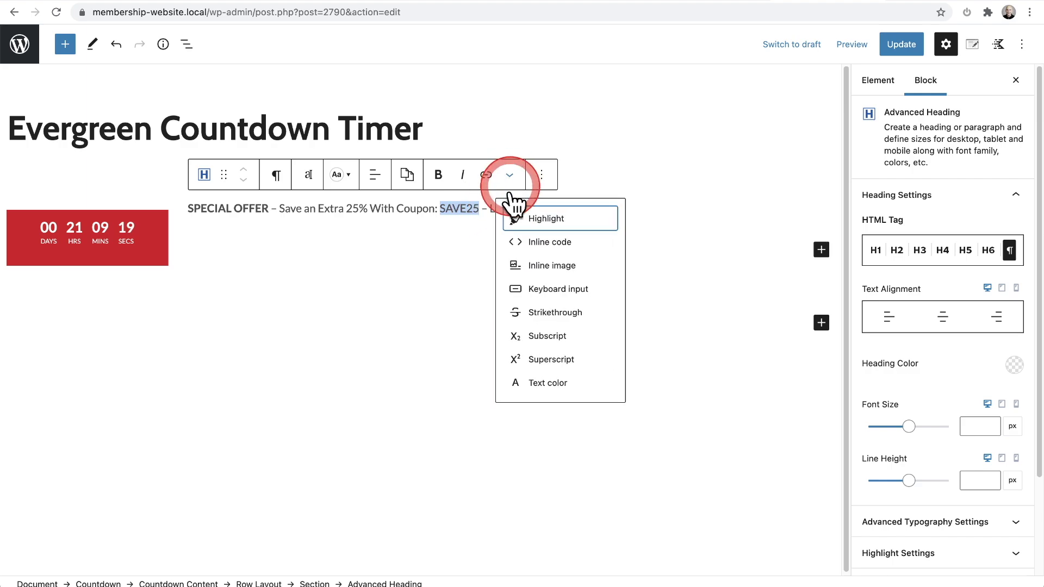
click(534, 218)
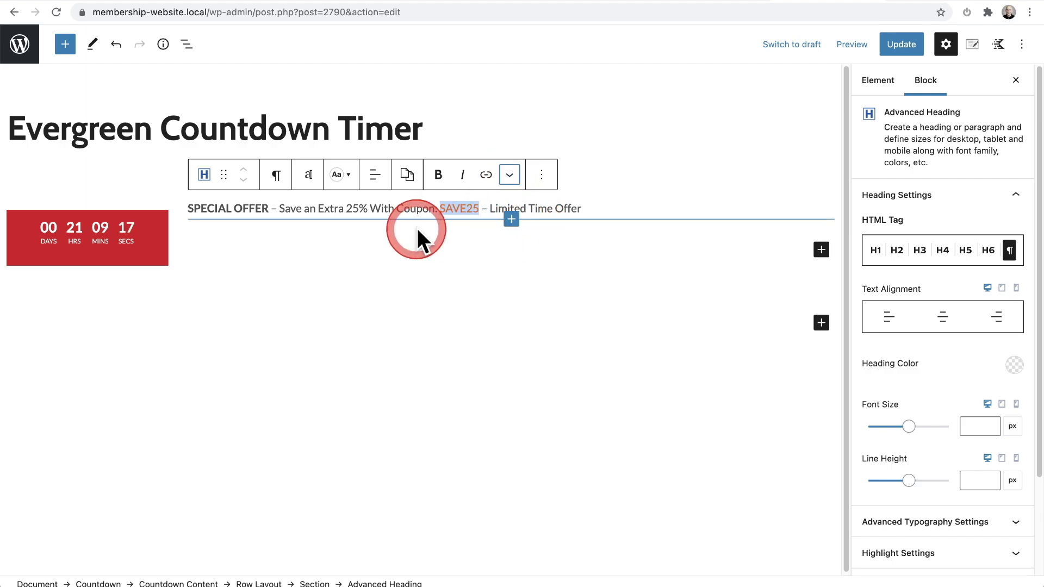
click(372, 211)
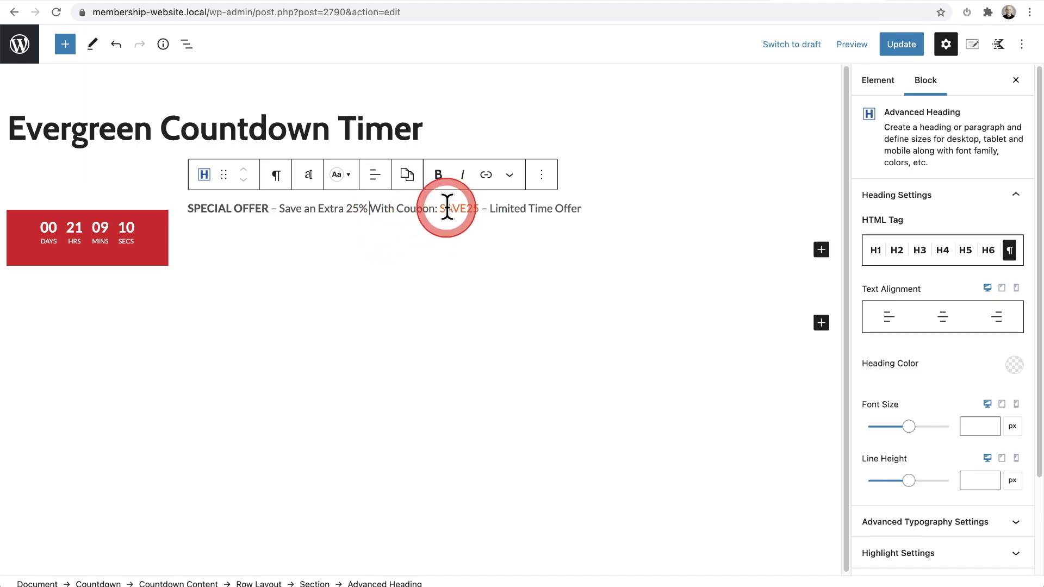
- Expand Highlight Settings in the block sidebar
click(920, 250)
scroll(924, 261, down, 2)
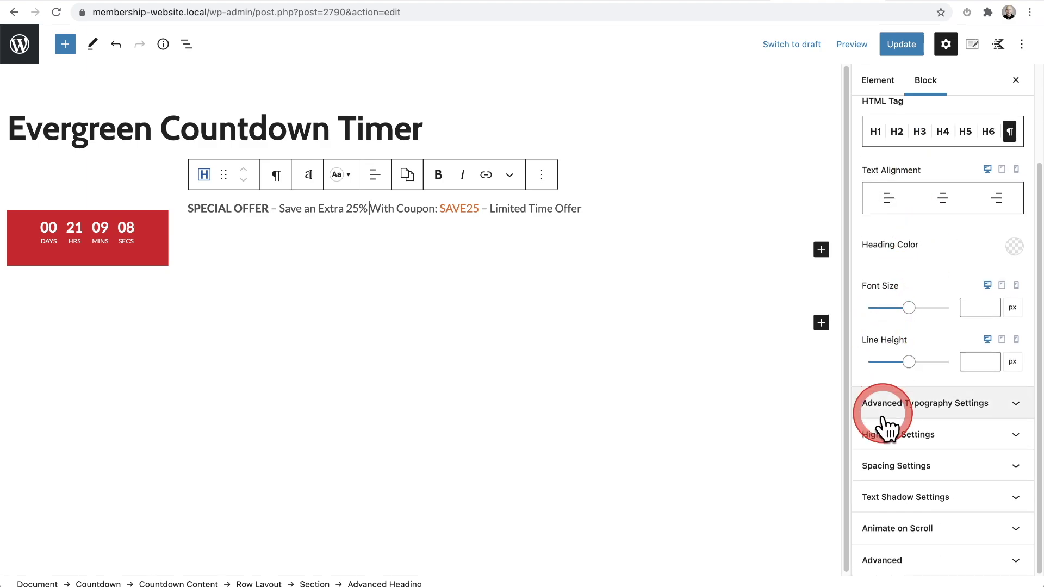
click(900, 443)
scroll(928, 330, down, 5)
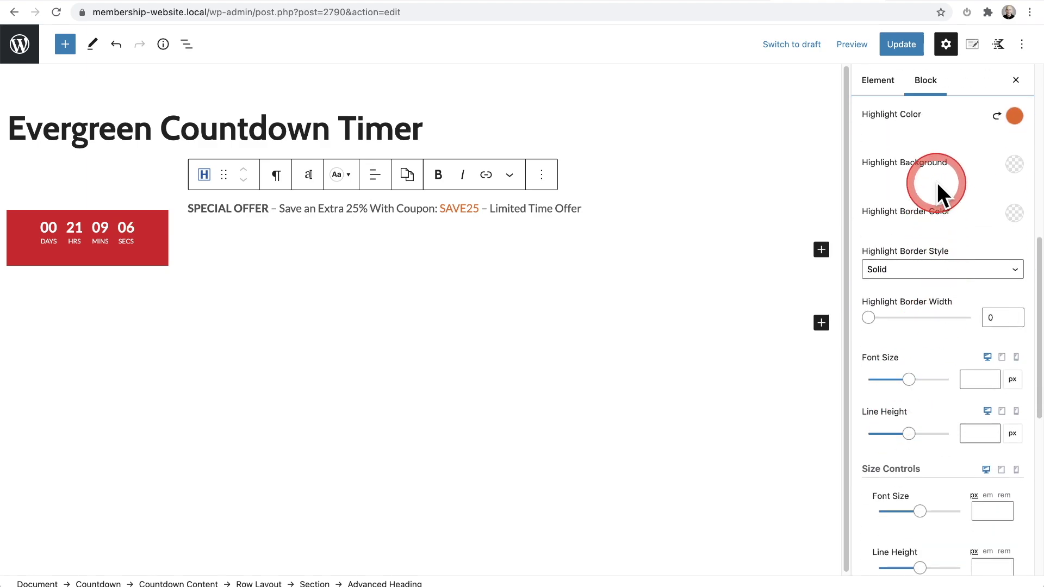
scroll(938, 182, up, 3)
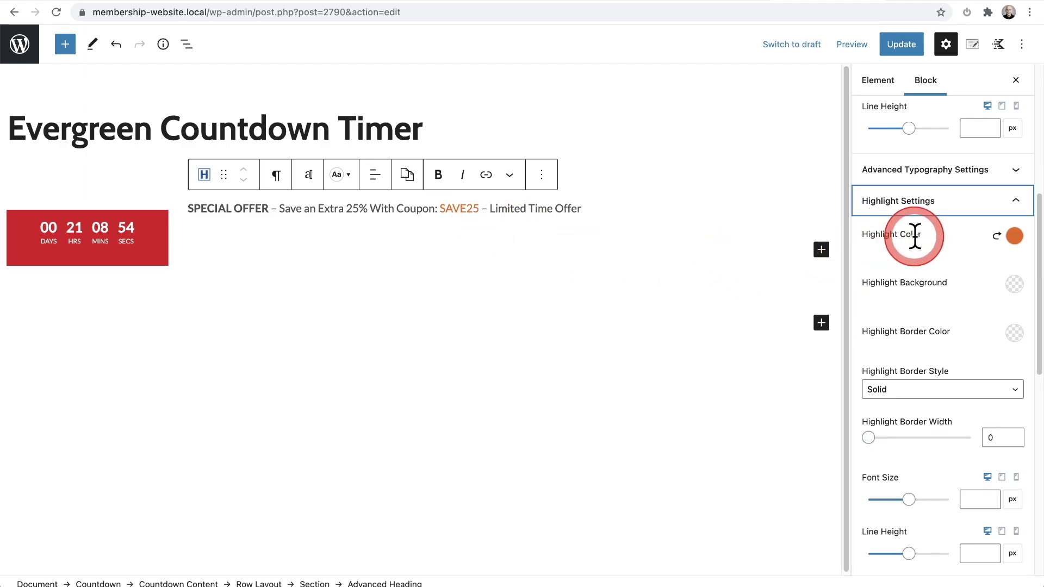
- Make the SAVE25 highlight text white on a red background
click(1015, 236)
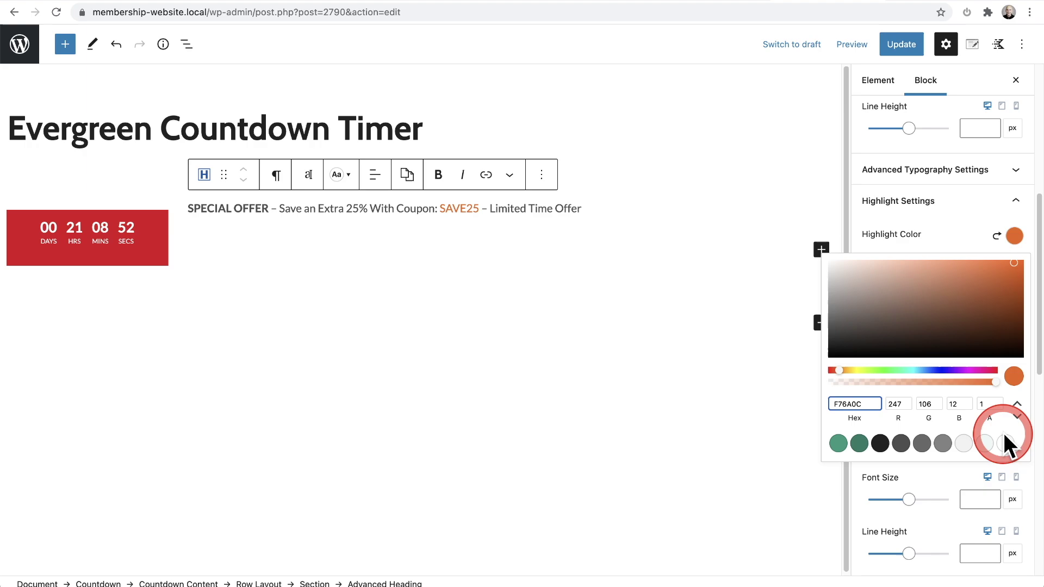
click(1004, 444)
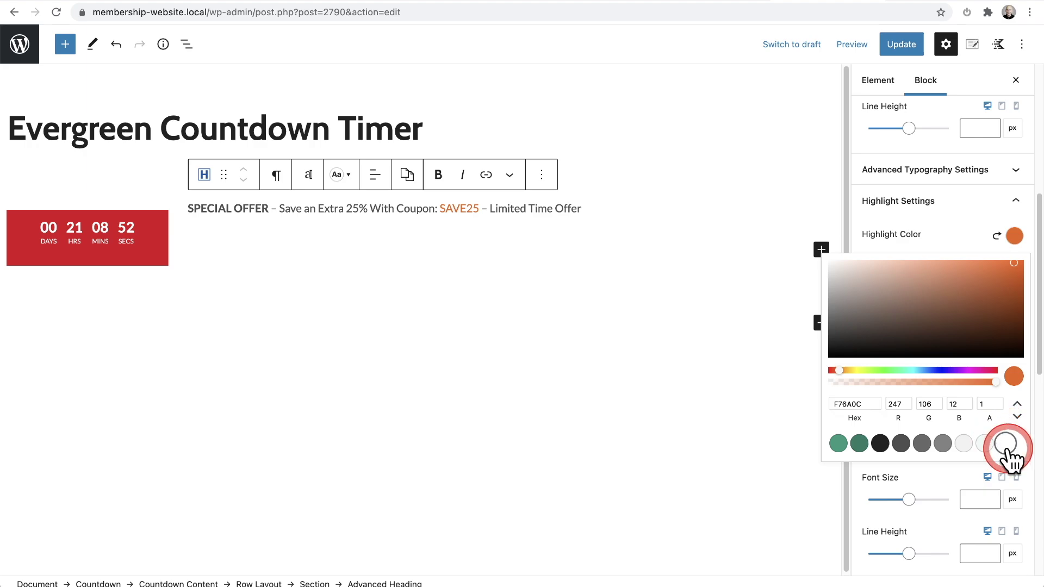
click(958, 231)
click(1013, 285)
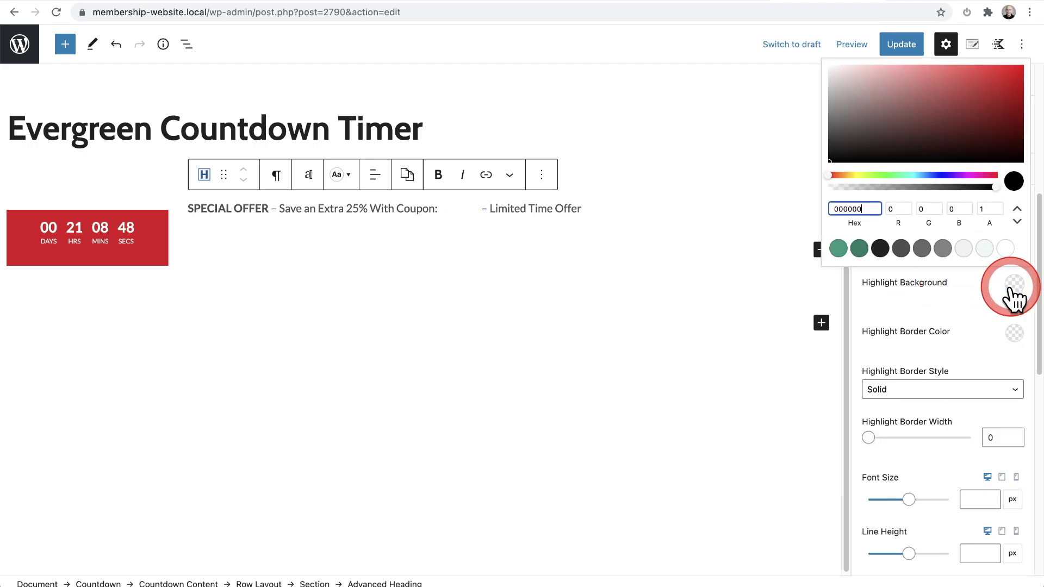
drag(992, 147, 1006, 67)
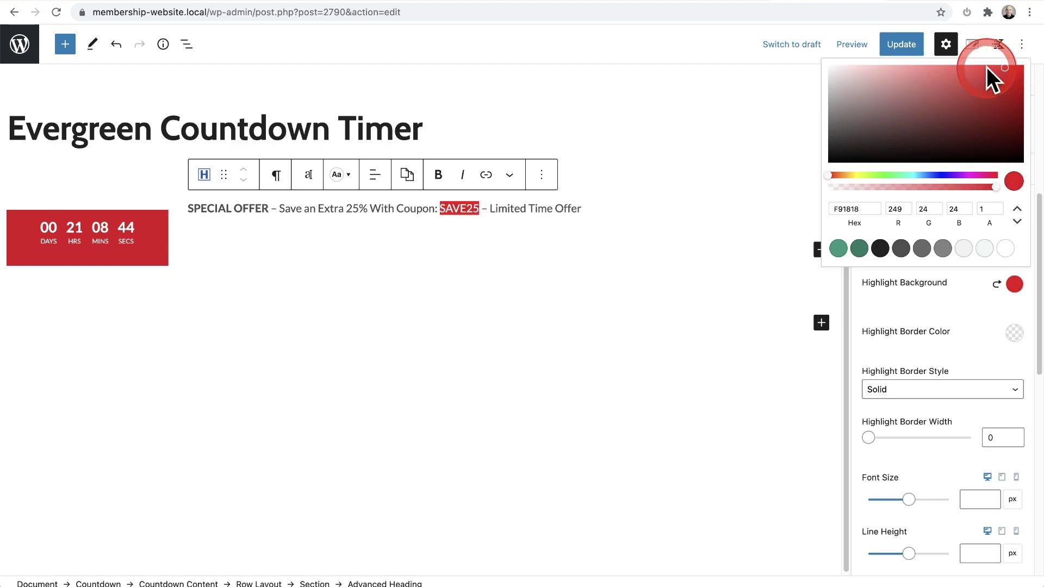
- Give the SAVE25 highlight a dark #222222 border from the global palette
click(1014, 333)
drag(937, 203, 830, 214)
click(880, 298)
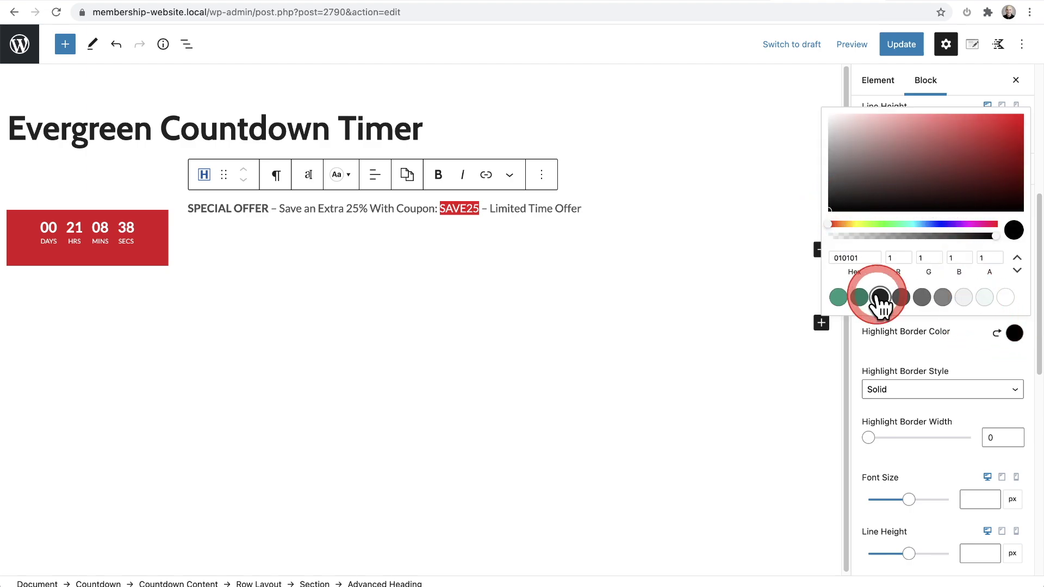
click(960, 351)
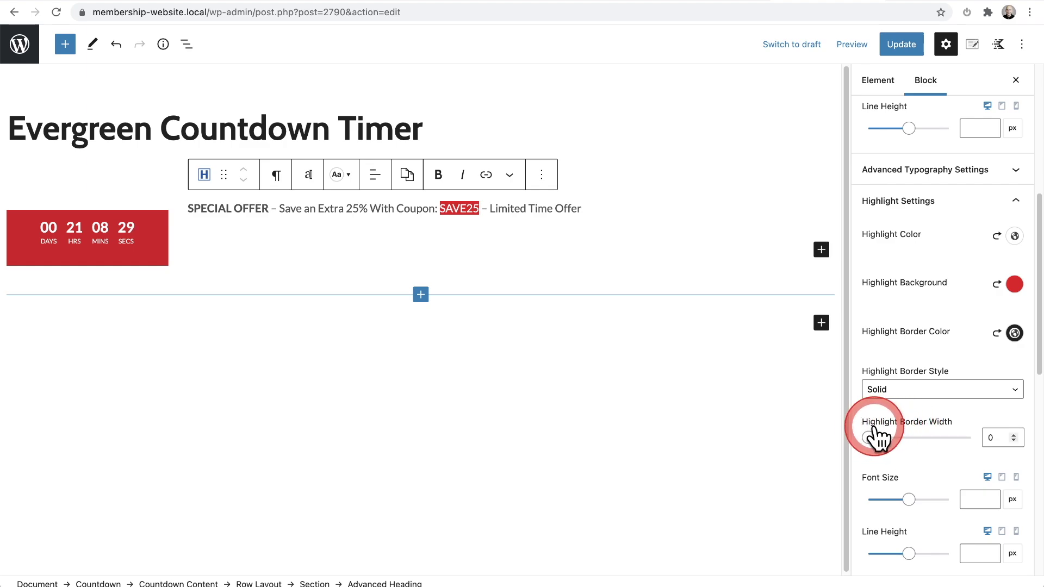
- Set the highlight border width to 2 and its style to Dashed
click(1015, 435)
click(1014, 436)
click(515, 231)
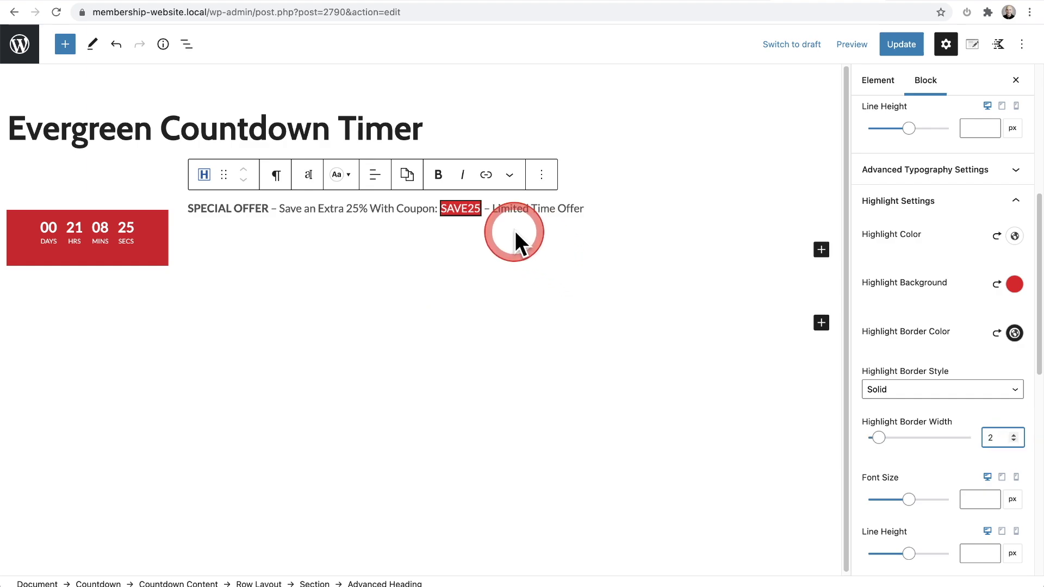
drag(475, 212, 470, 216)
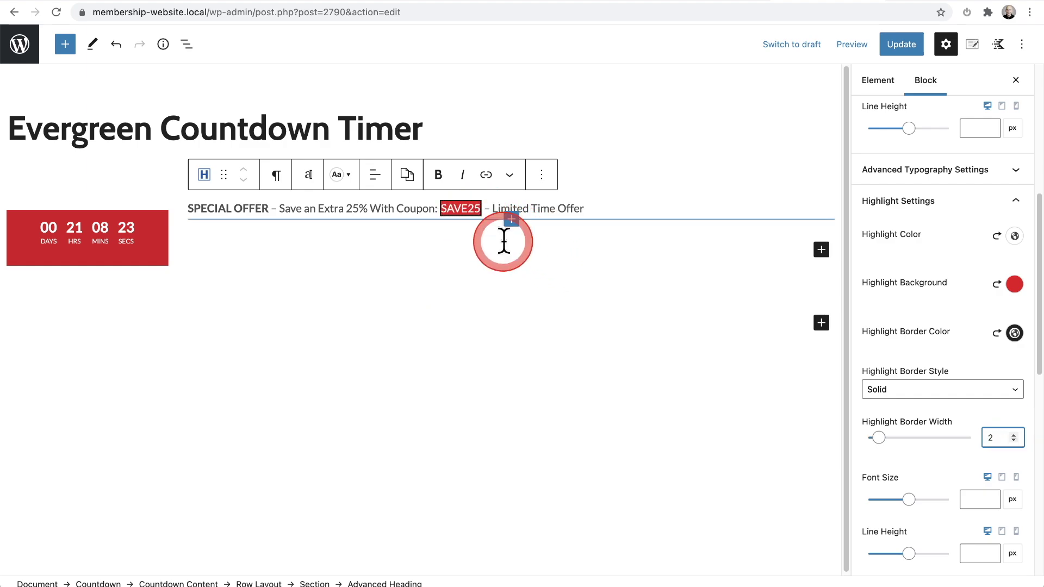
click(912, 403)
click(916, 405)
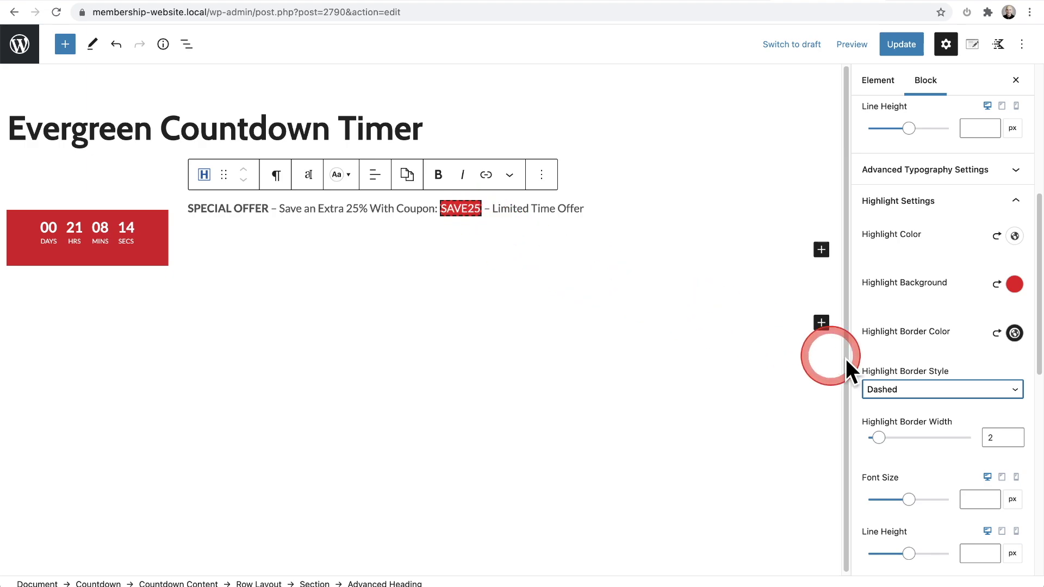
- Give the SAVE25 highlight 10 px padding on its right and left
scroll(908, 360, down, 5)
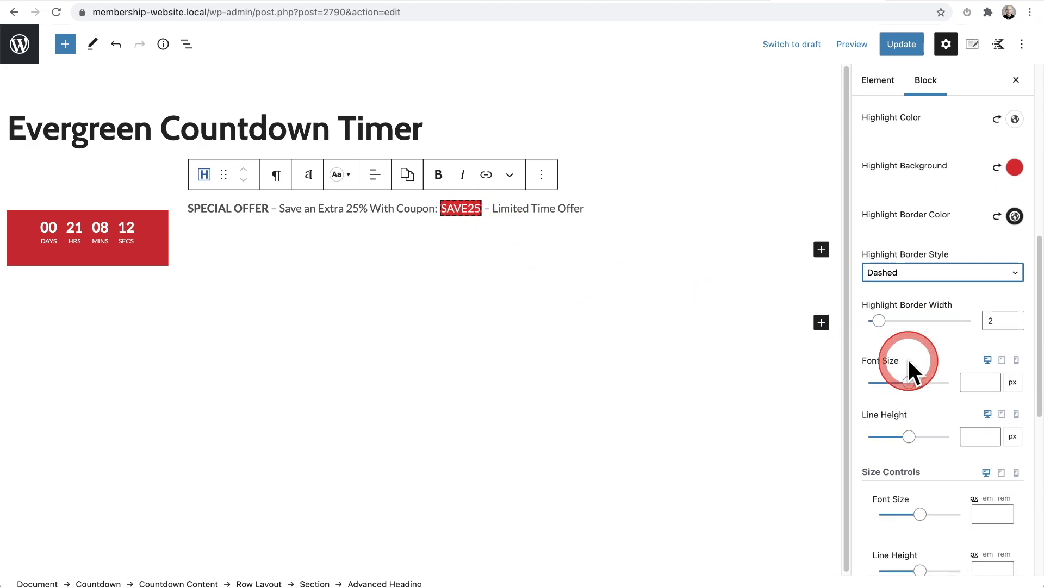
scroll(908, 360, down, 7)
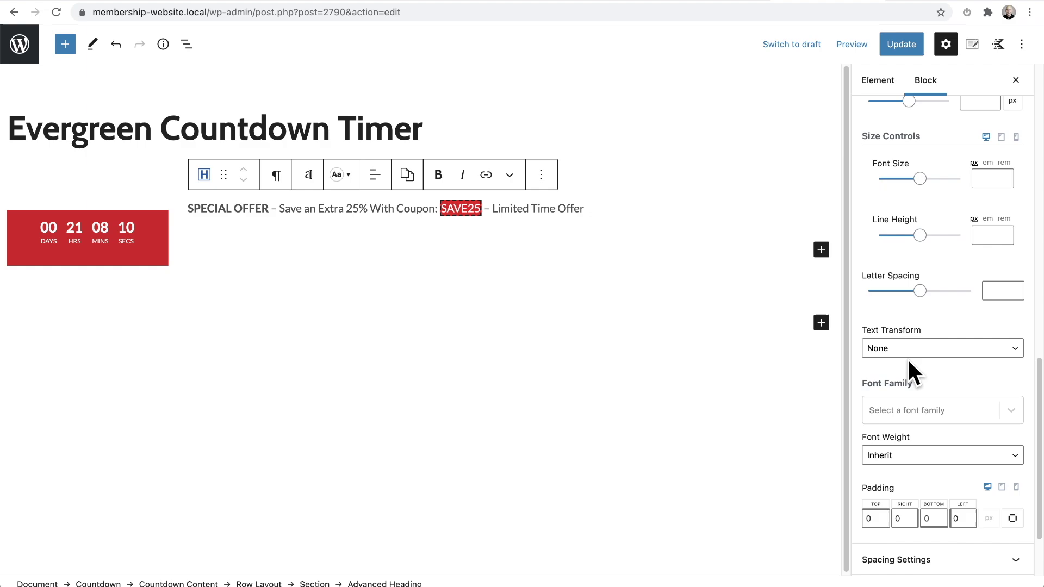
scroll(910, 363, down, 1)
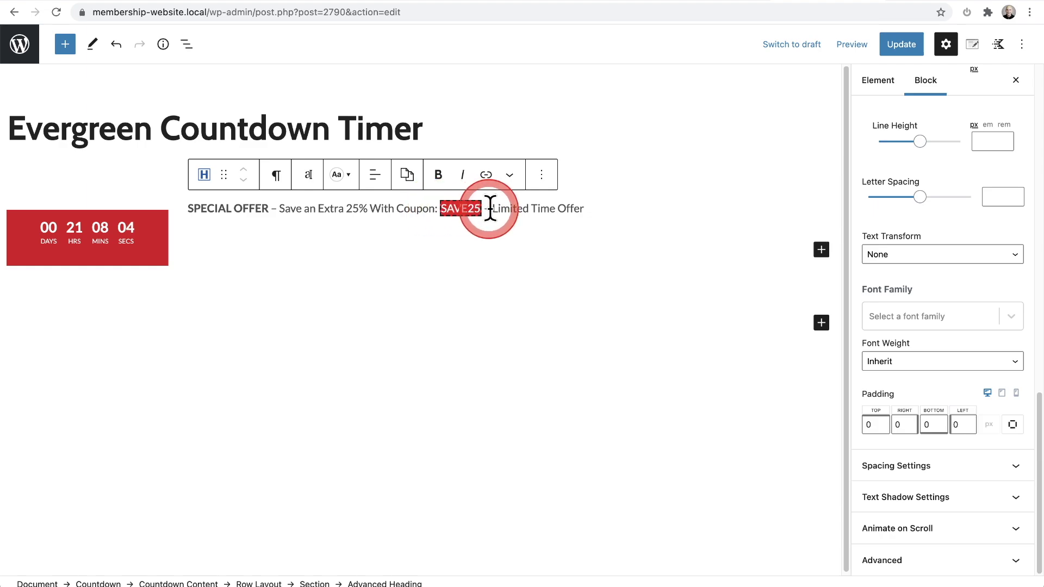
click(899, 424)
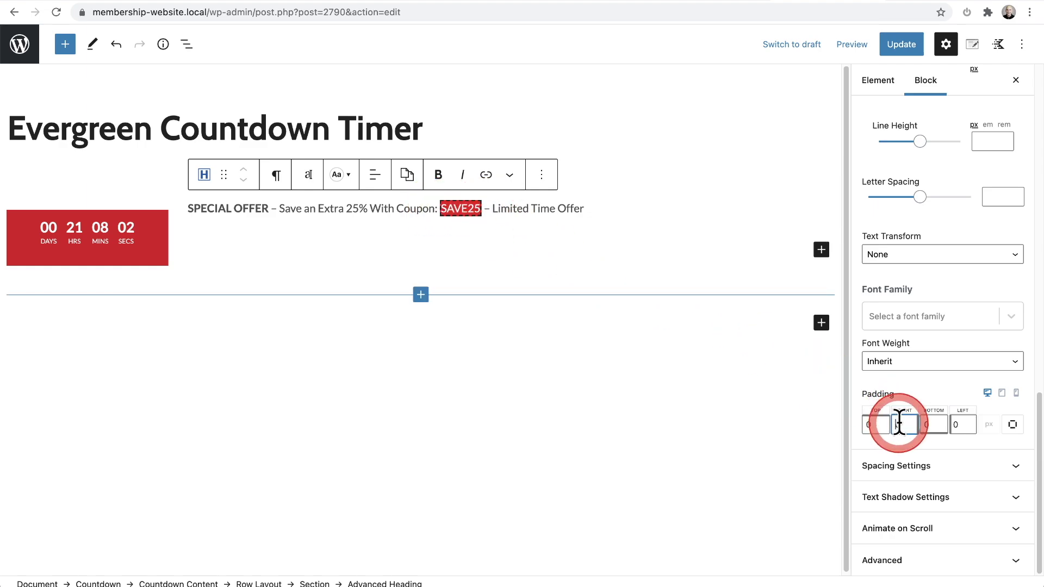
text(10)
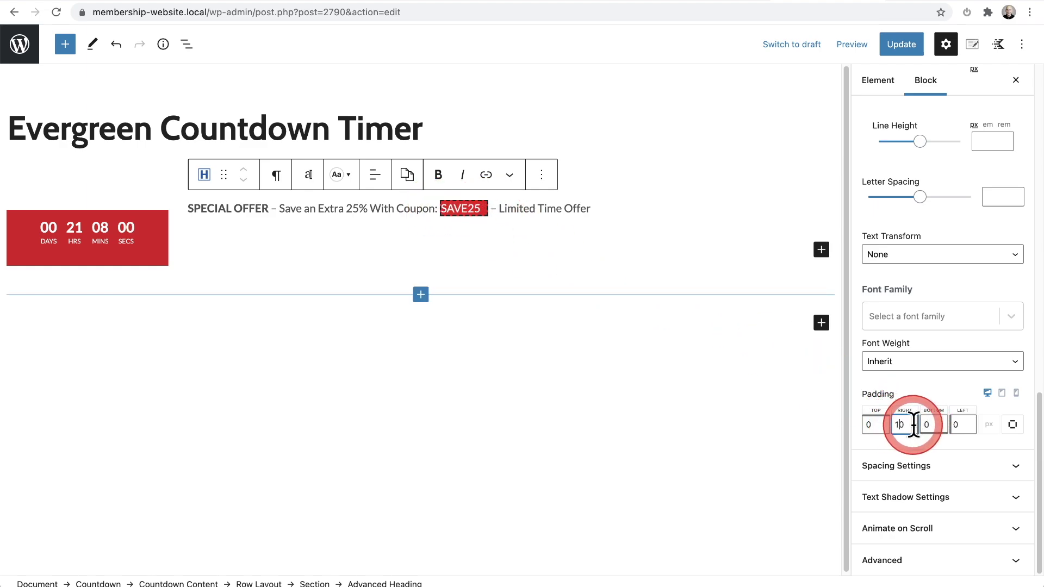
click(953, 425)
text(1)
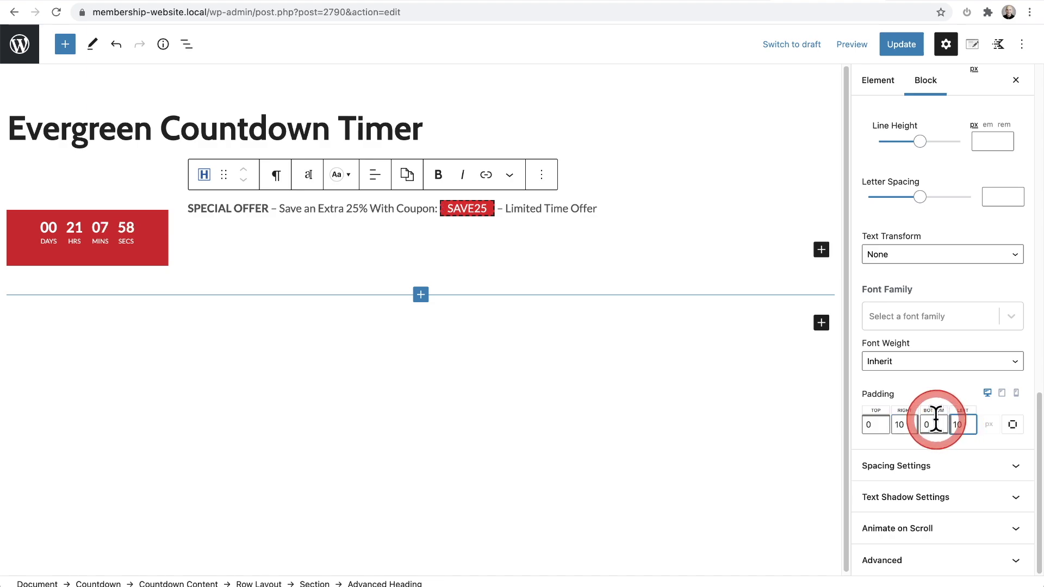
click(627, 274)
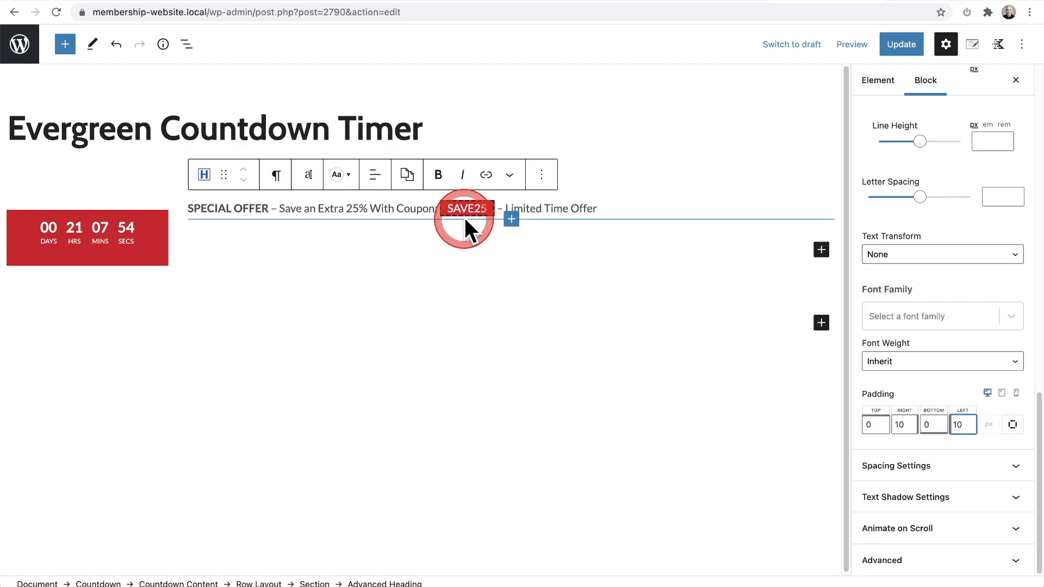
- Preview the bar on the sale page, then set the offer text font size to 20
click(926, 2)
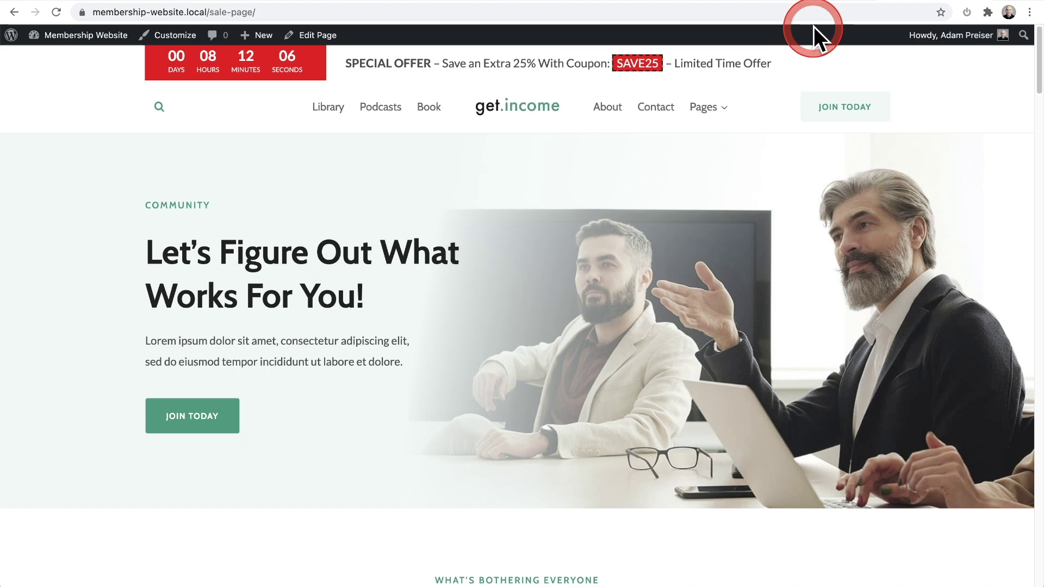
click(816, 3)
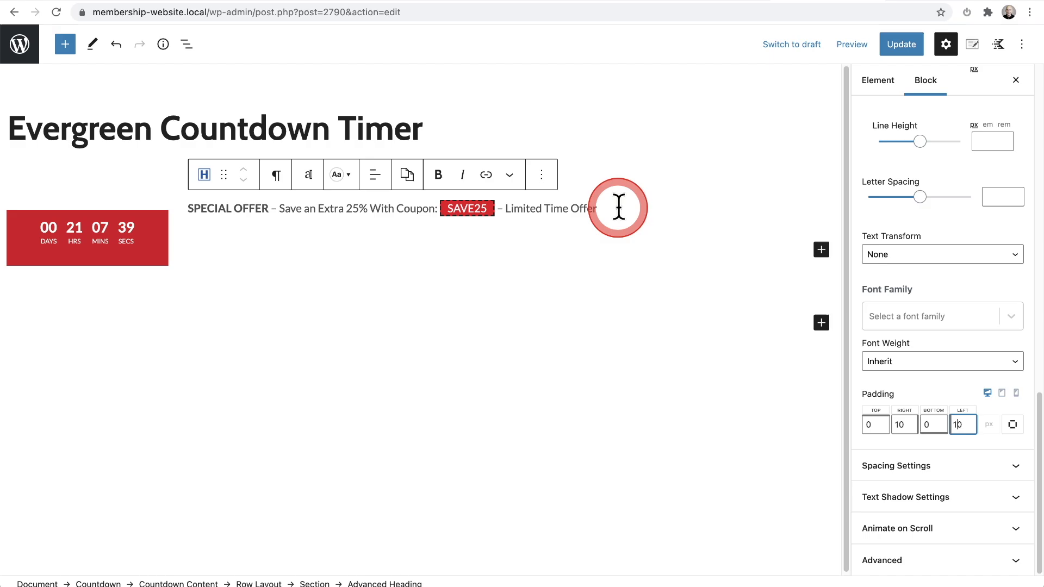
scroll(941, 296, up, 5)
scroll(945, 298, up, 10)
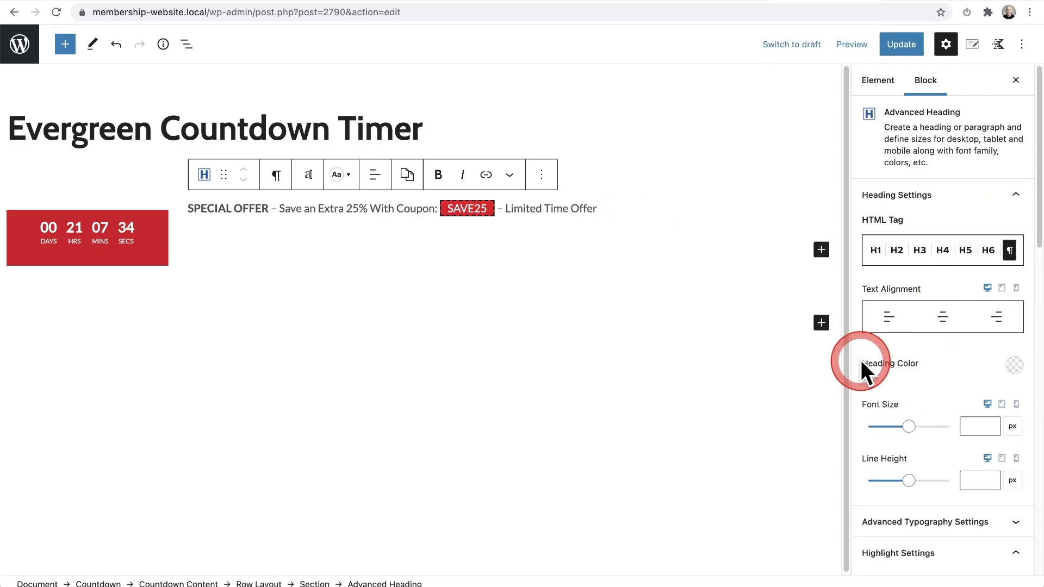
click(977, 425)
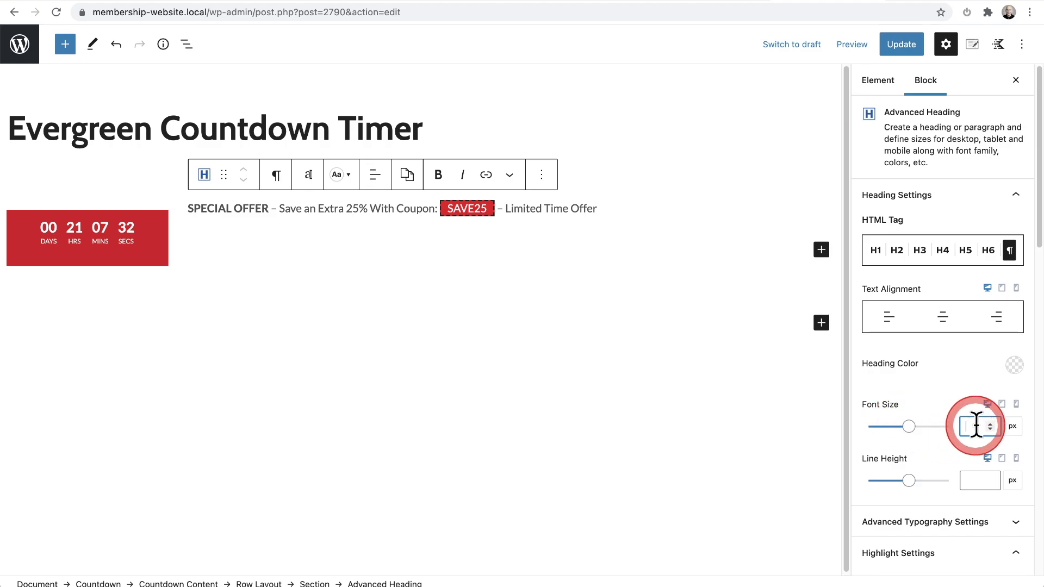
text(20)
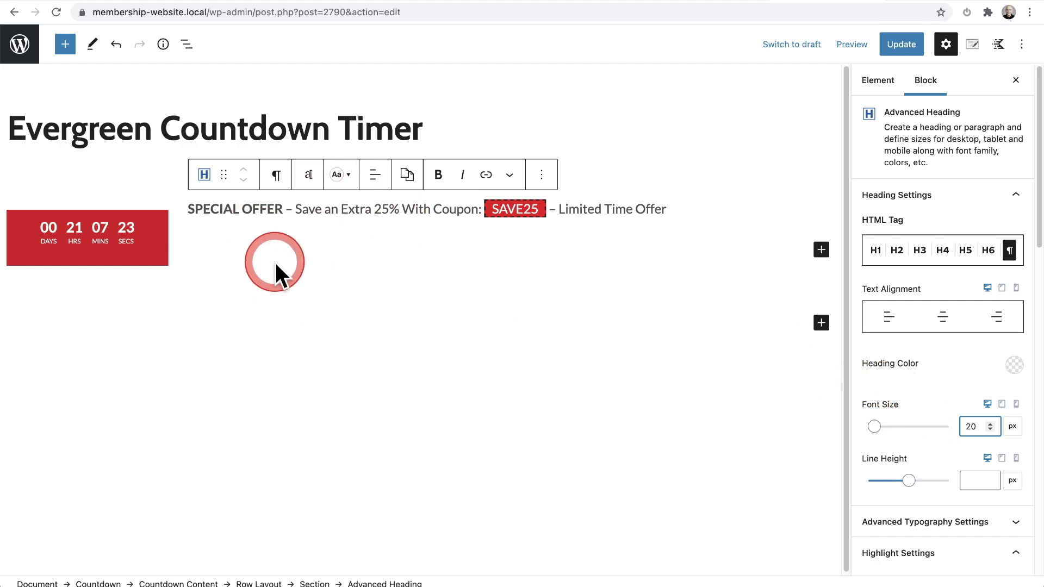
- Select the Countdown block from List View and update the post
click(187, 44)
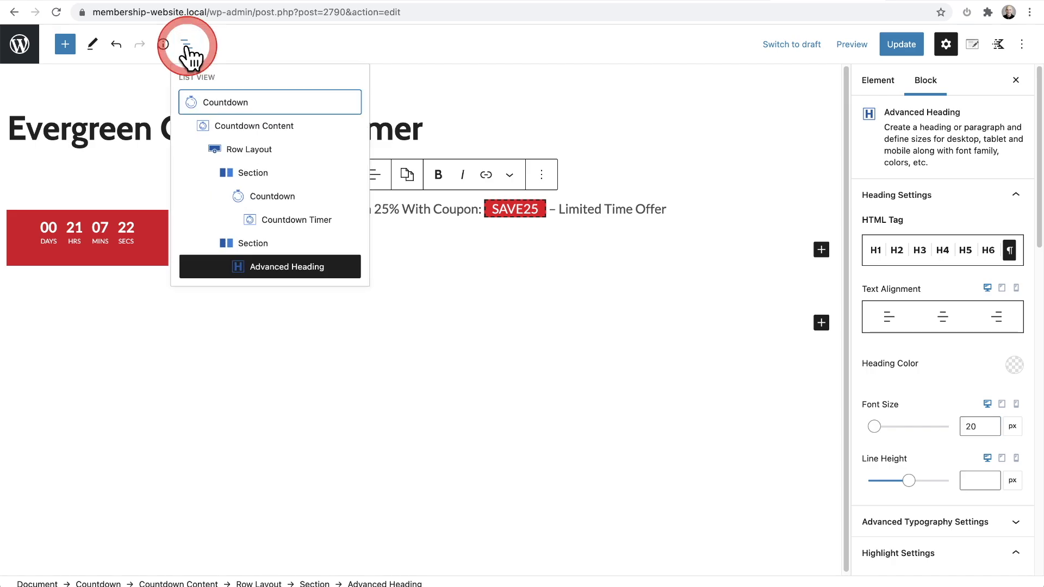
click(219, 104)
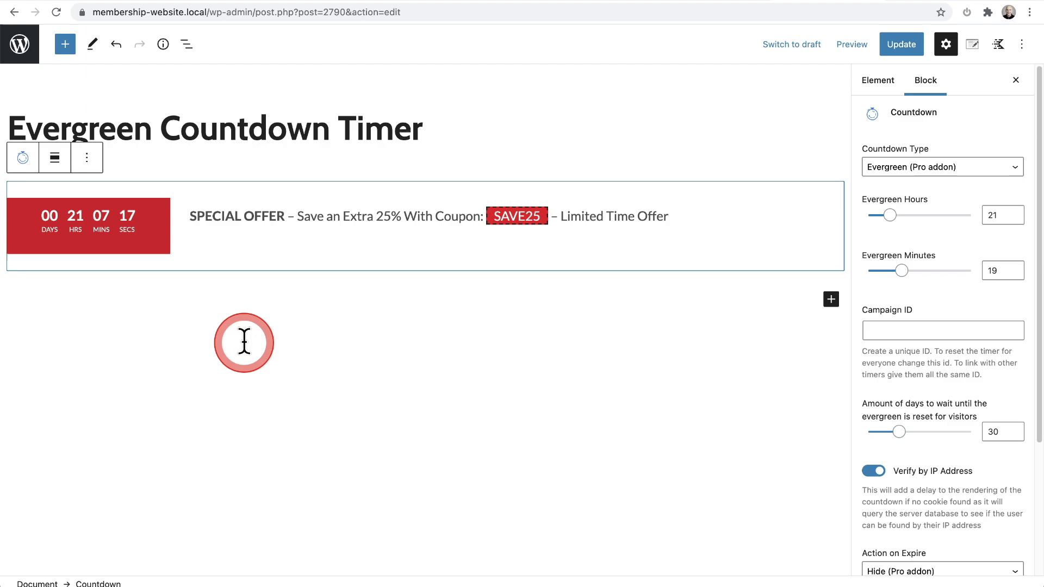
click(894, 47)
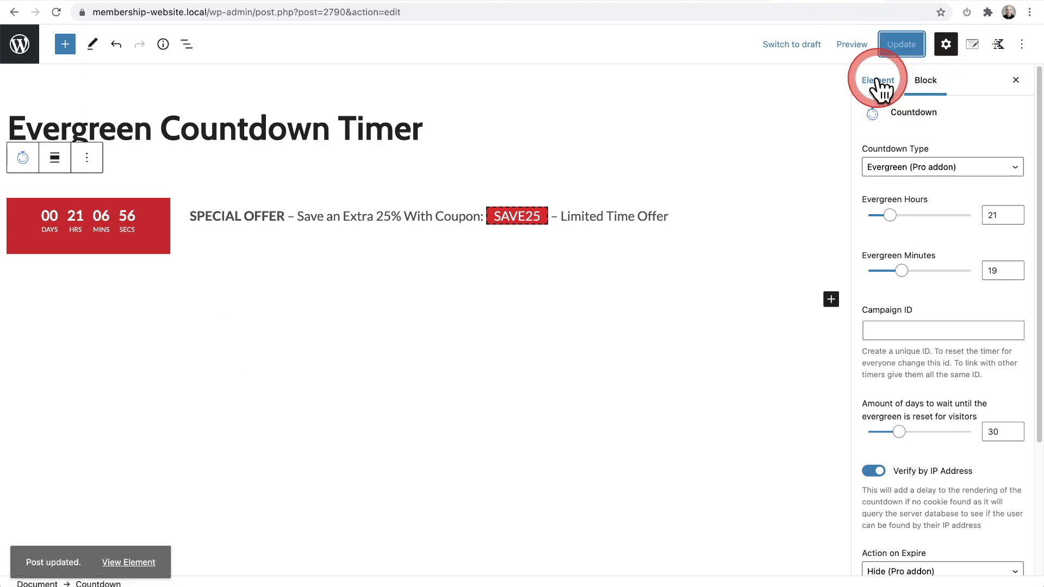
click(879, 82)
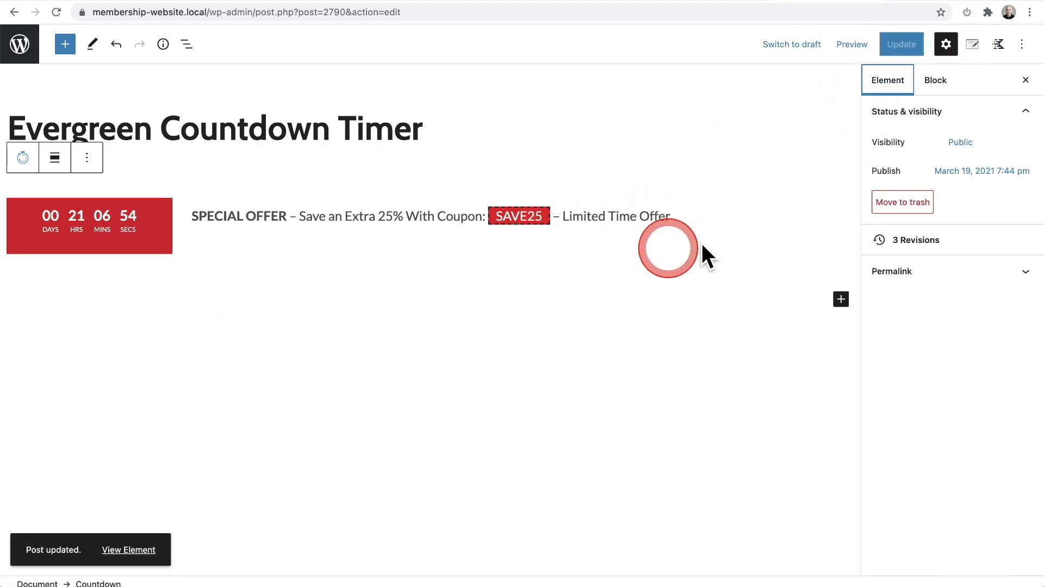
click(881, 87)
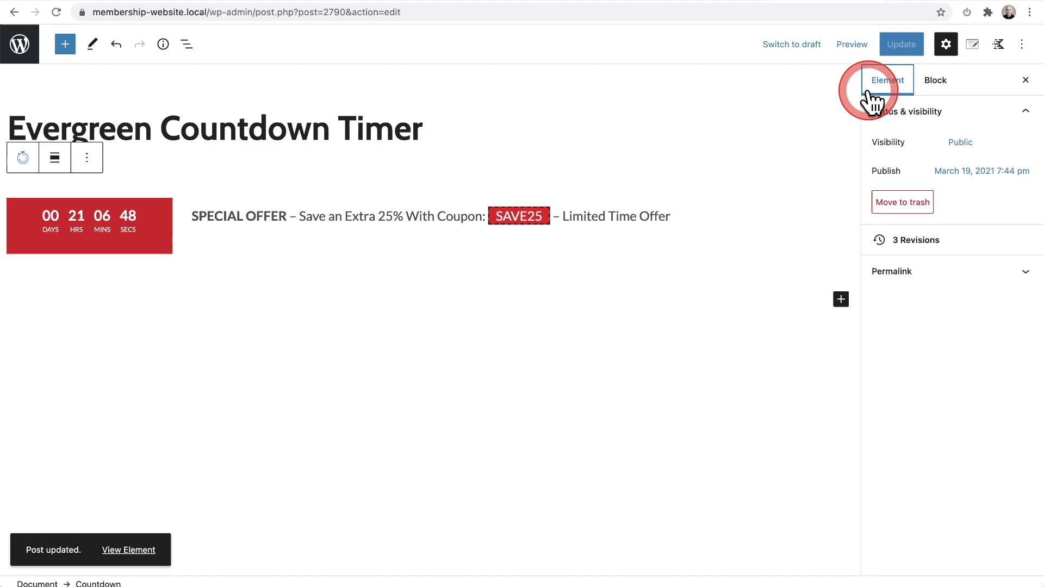
click(598, 201)
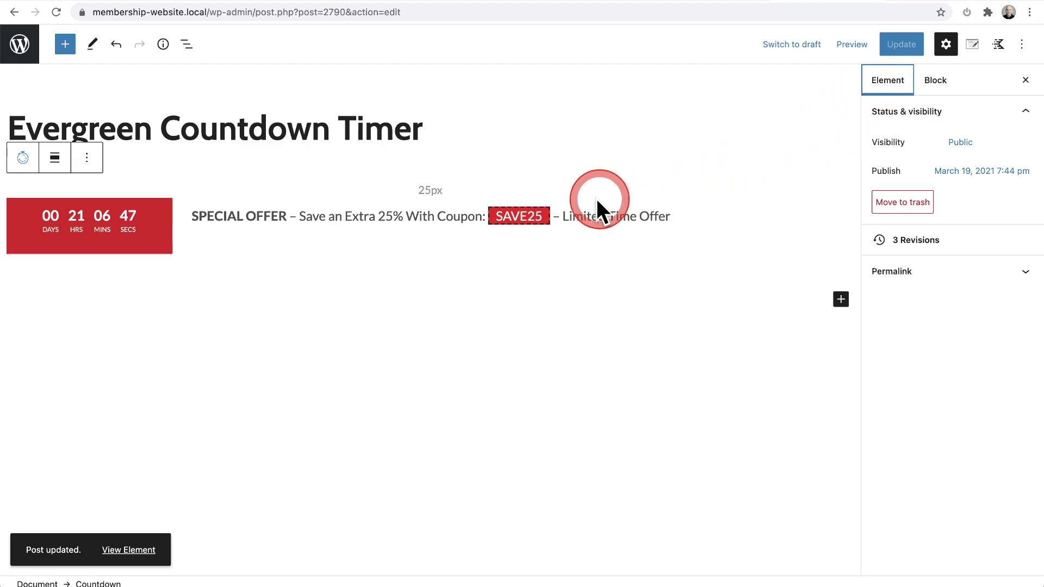
click(419, 240)
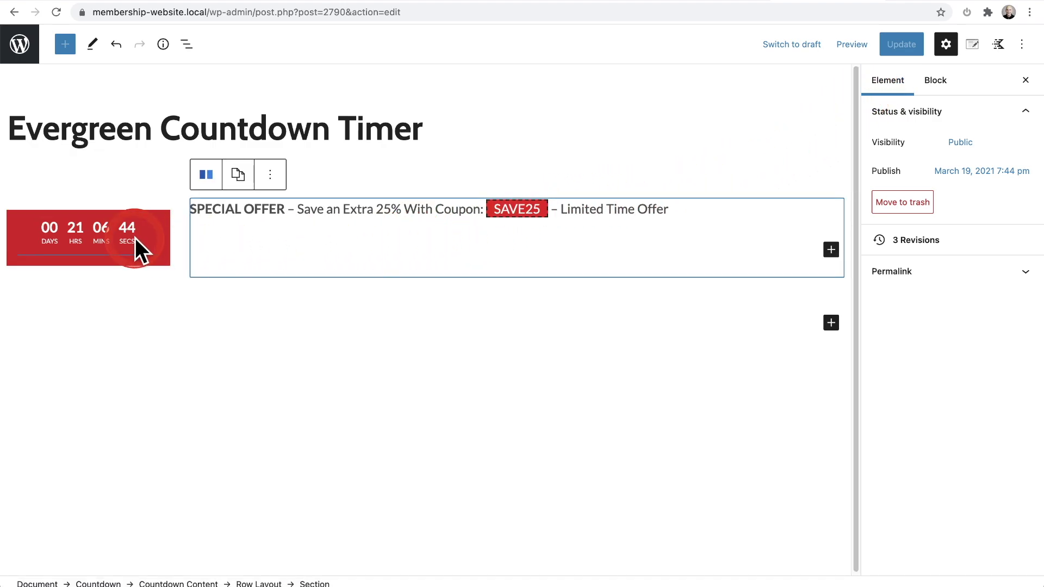
- Select the Countdown block and enter 'specialoffer' as its Campaign ID
click(187, 45)
click(221, 91)
click(195, 59)
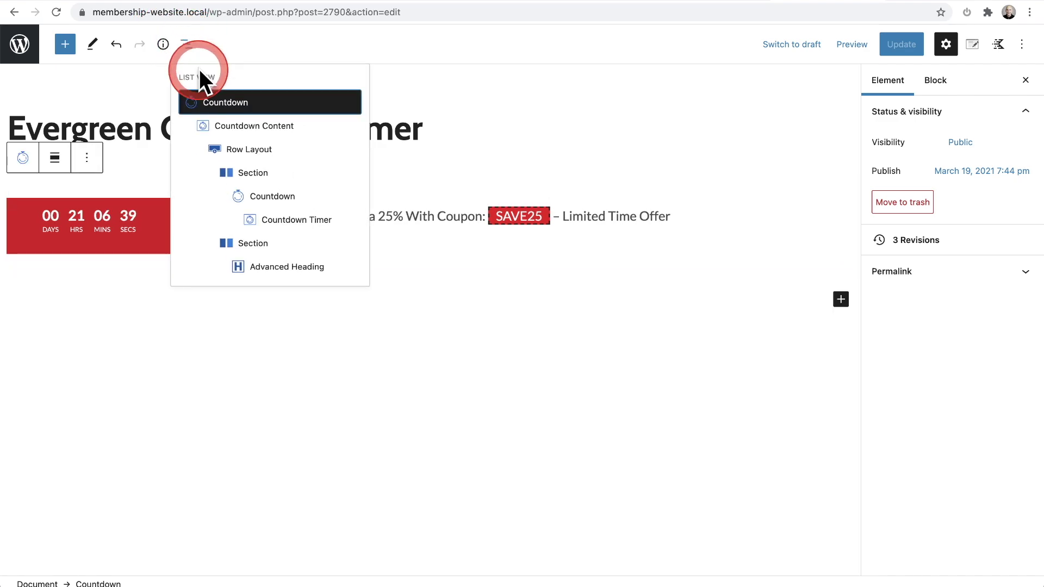
click(221, 106)
click(933, 85)
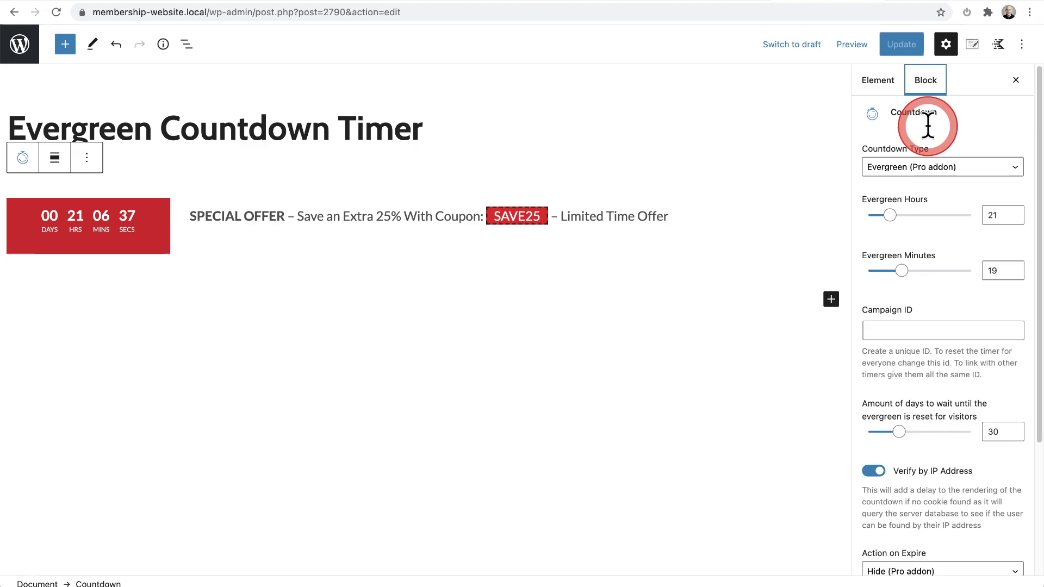
click(896, 334)
text(specialoffer)
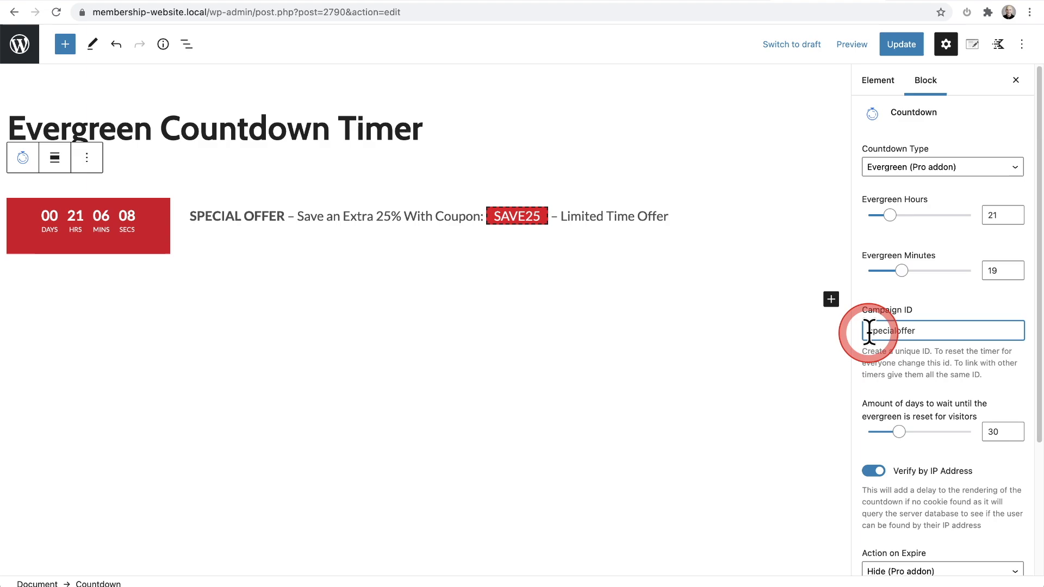
drag(927, 328, 840, 323)
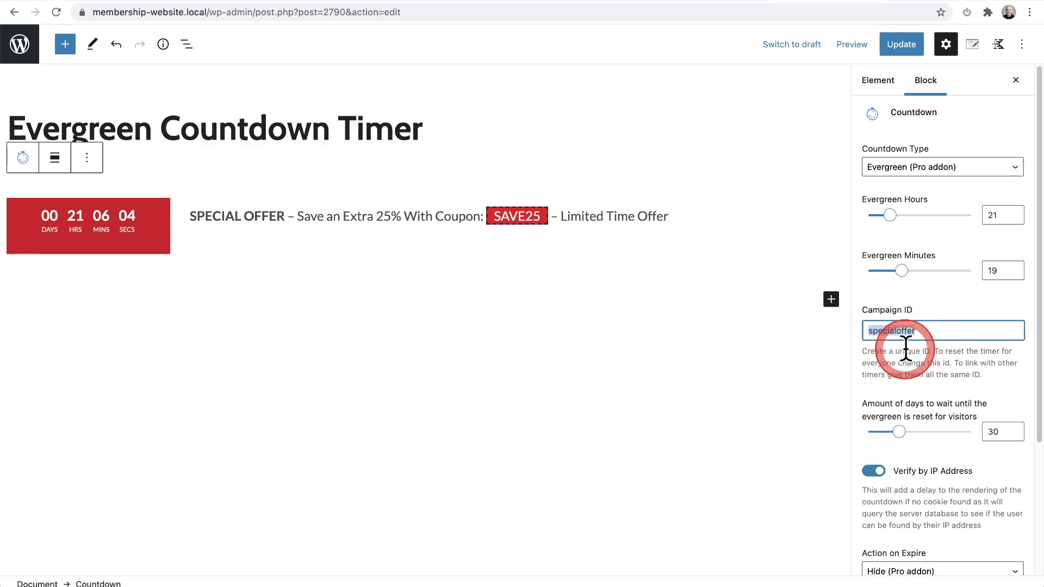